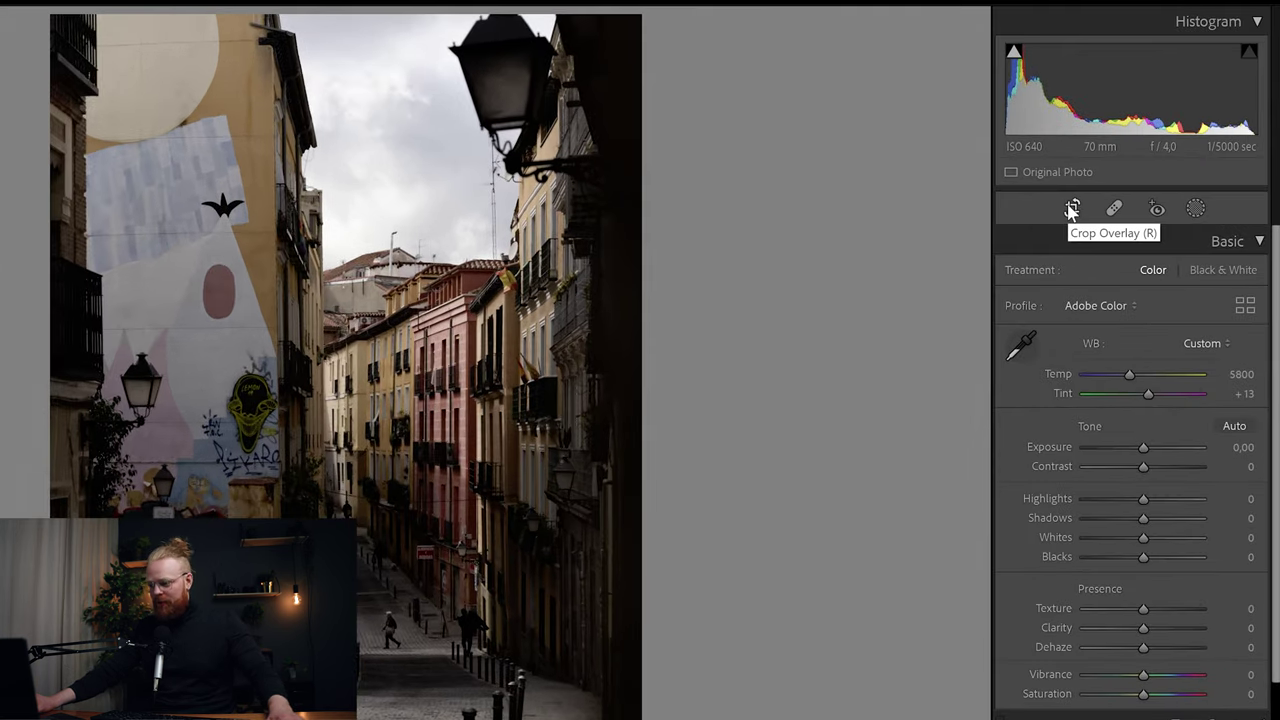
Crop the street photo to the 4 x 5 / 8 x 10 aspect ratio and shift the framing toward the lower part of the image
left_click(1072, 208)
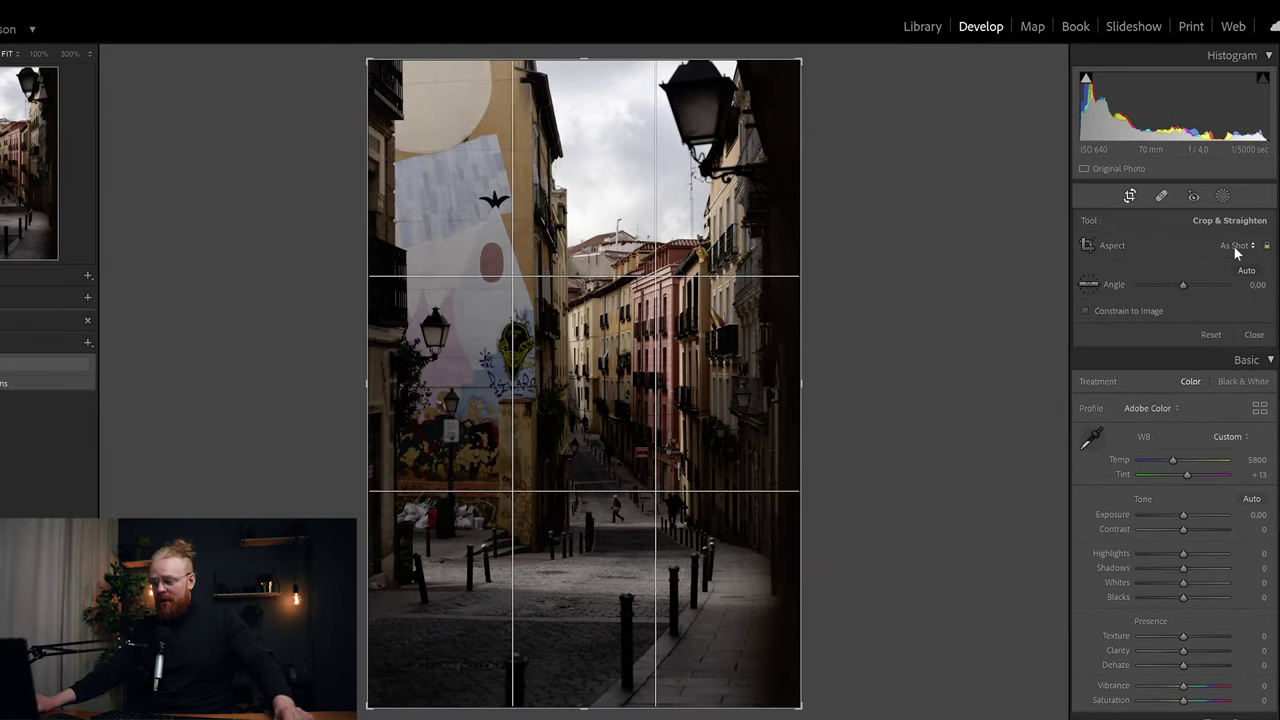
left_click(1236, 246)
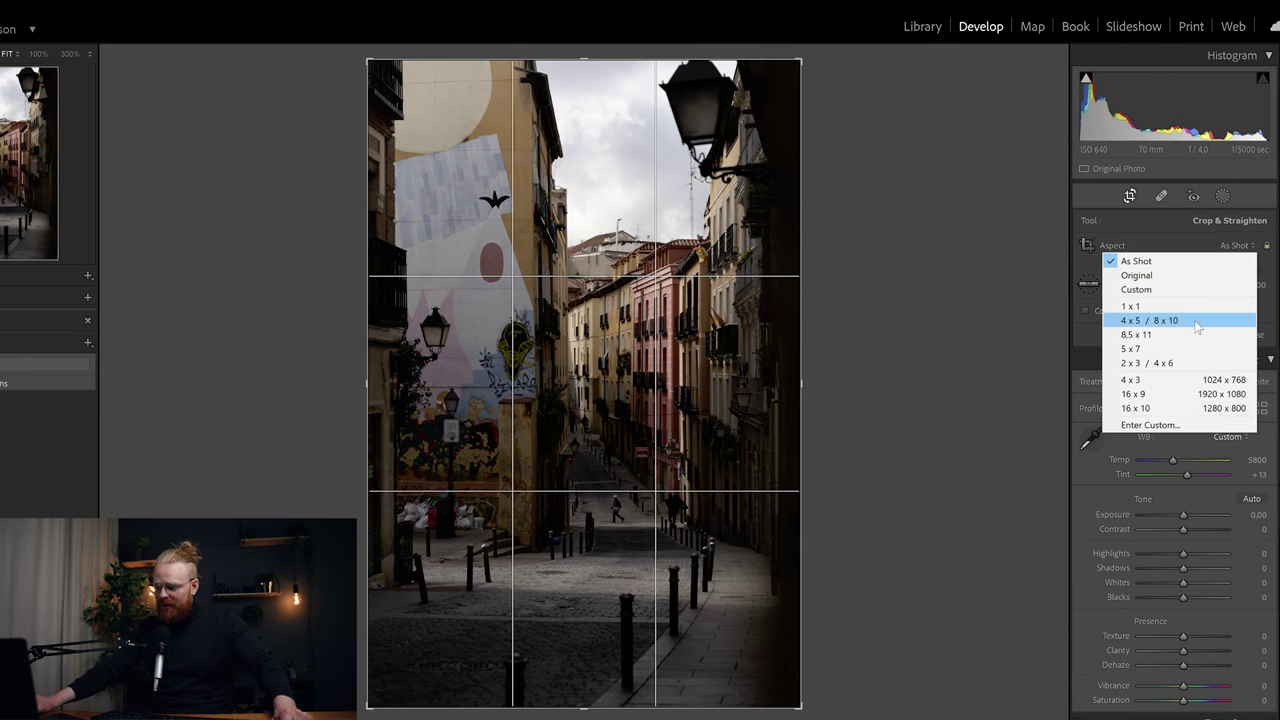
left_click(1136, 322)
left_click_drag(563, 423, 554, 366)
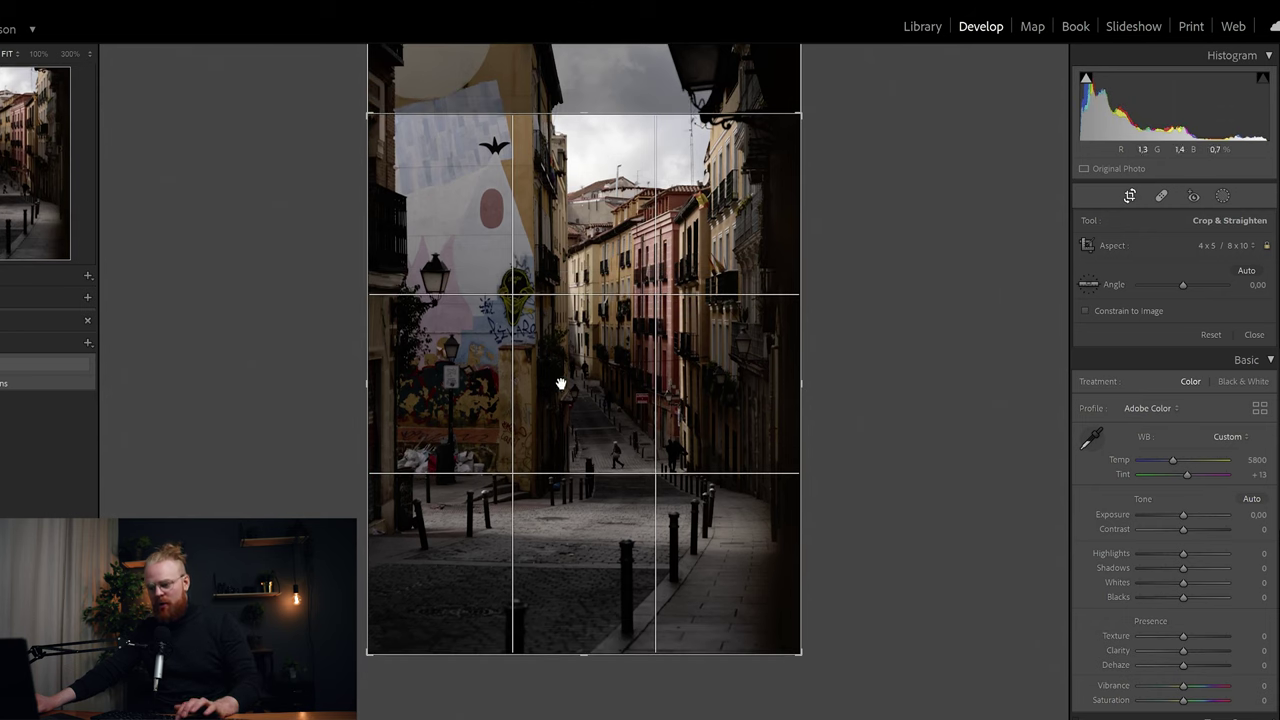
Cycle through the crop guide overlays and tighten the crop inward from the photo's left edge, keeping the 4 x 5 ratio
key("o")
key("o")
key("o")
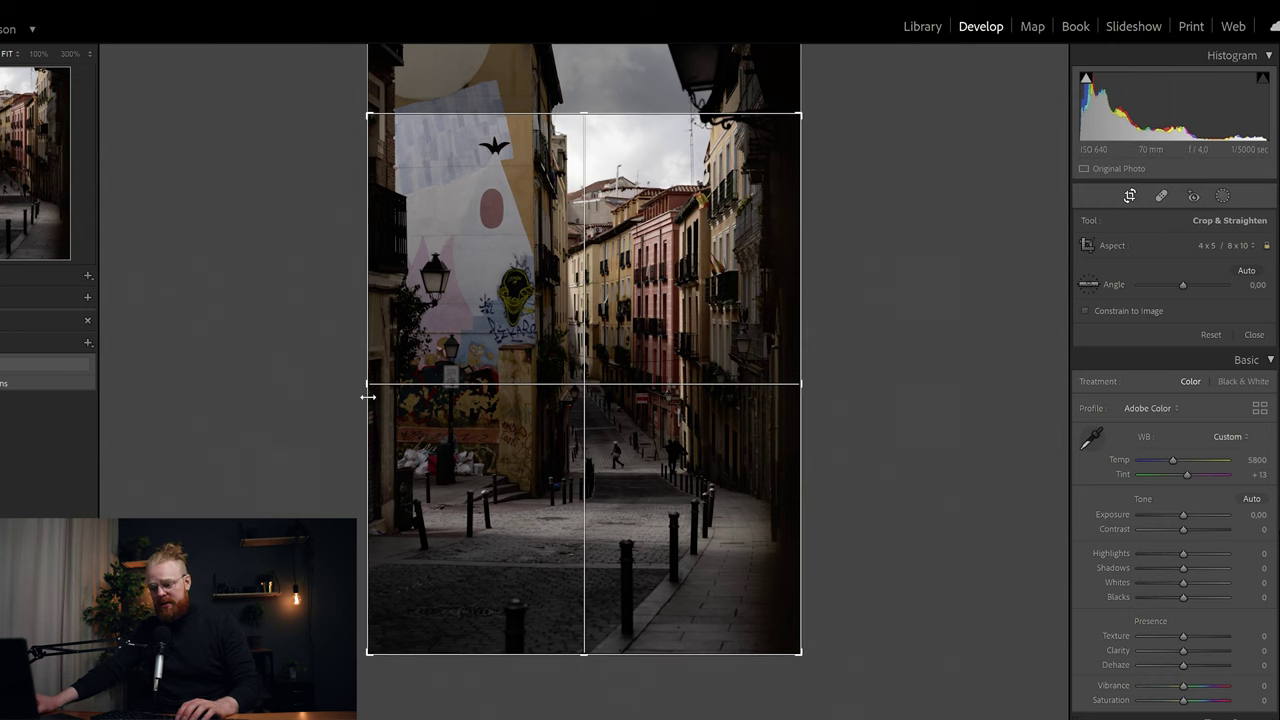
left_click_drag(369, 383, 400, 380)
Compare the available crop guide overlays on the tightened frame, including the diagonal lines, and return to the golden-ratio grid
key("o")
key("o")
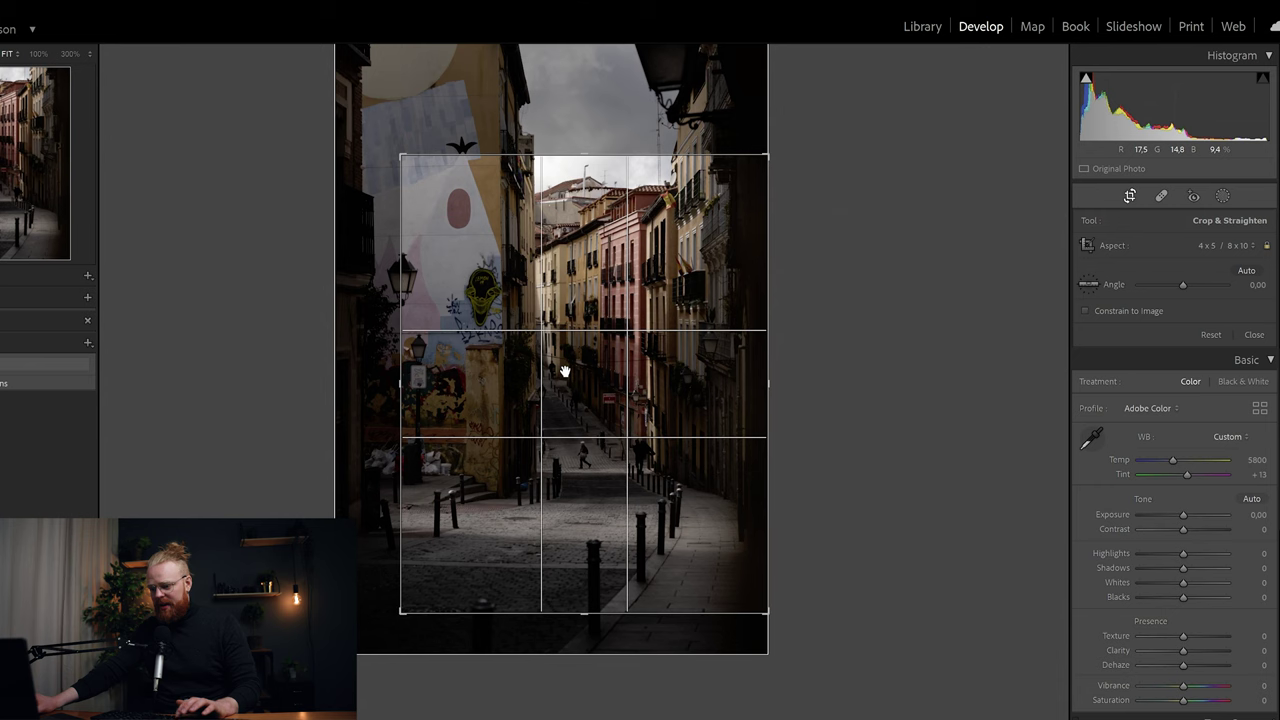
key("o")
key("o")
key("o")
key("o")
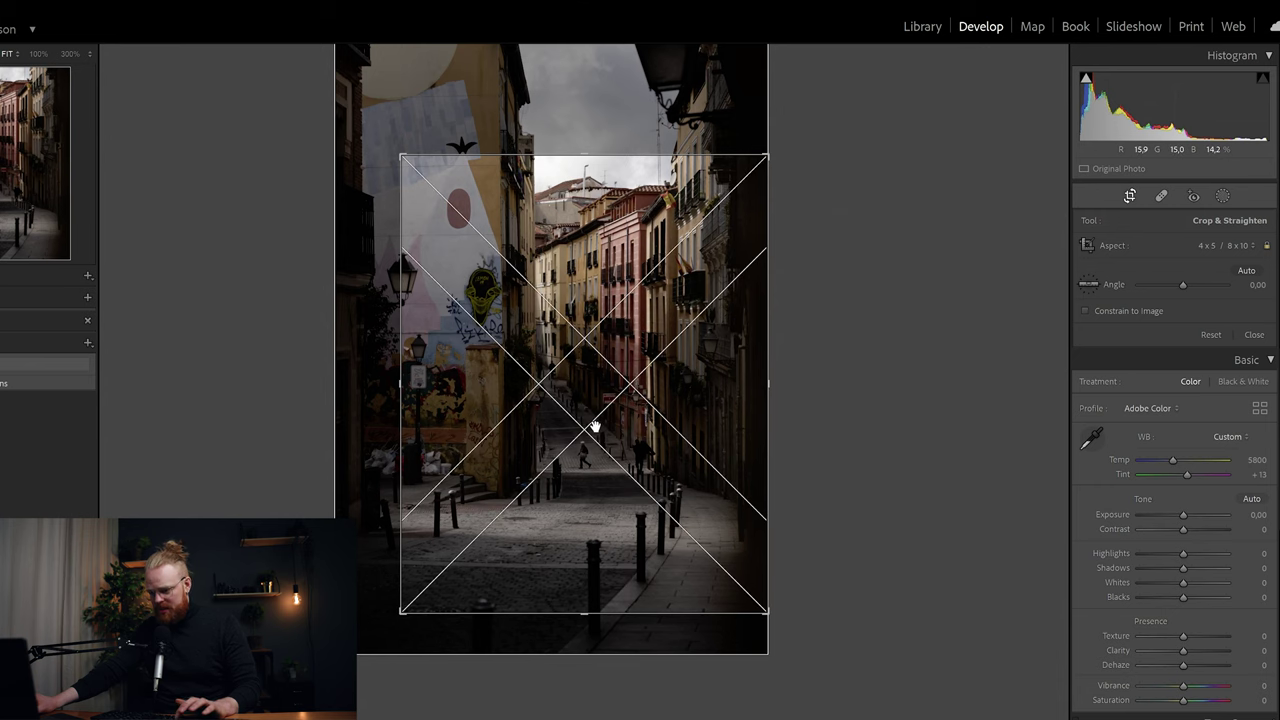
key("o")
key("o")
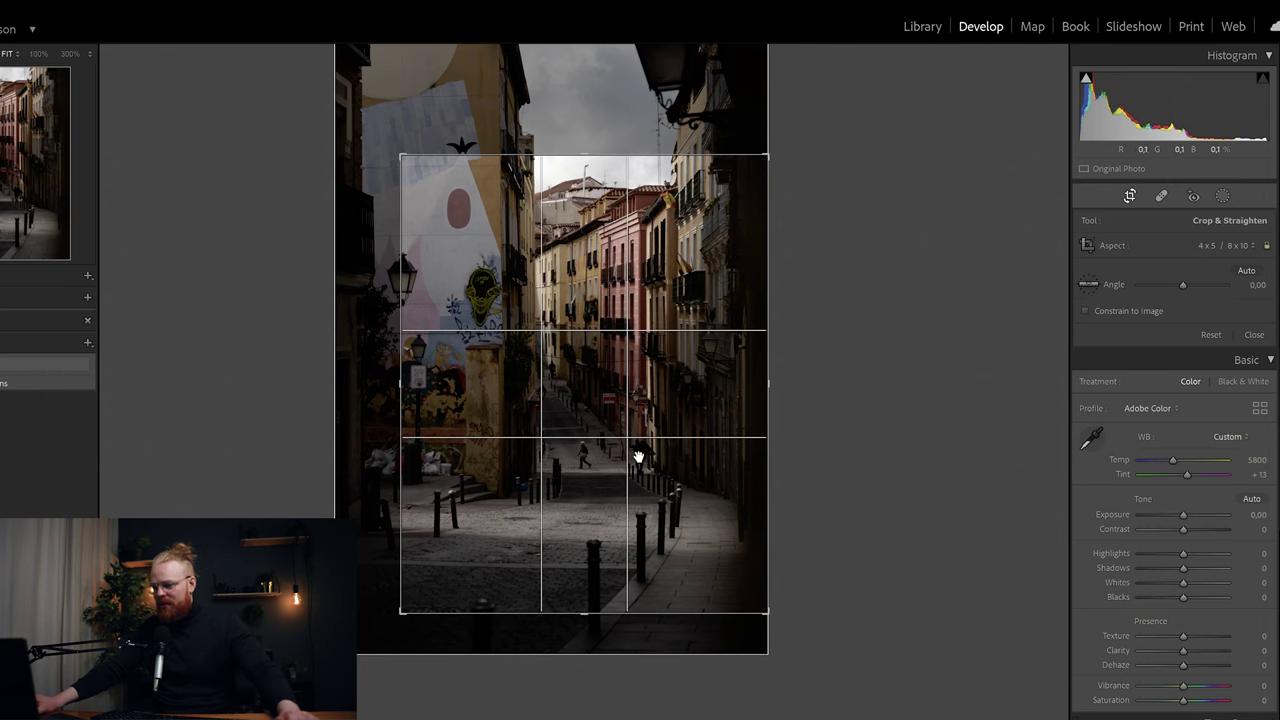
Fine-tune the photo's position inside the crop frame around the walking pedestrian and apply the crop
mouse_move(642, 449)
left_mouse_down()
mouse_move(640, 437)
mouse_move(636, 475)
mouse_move(648, 466)
left_mouse_up()
key("Return")
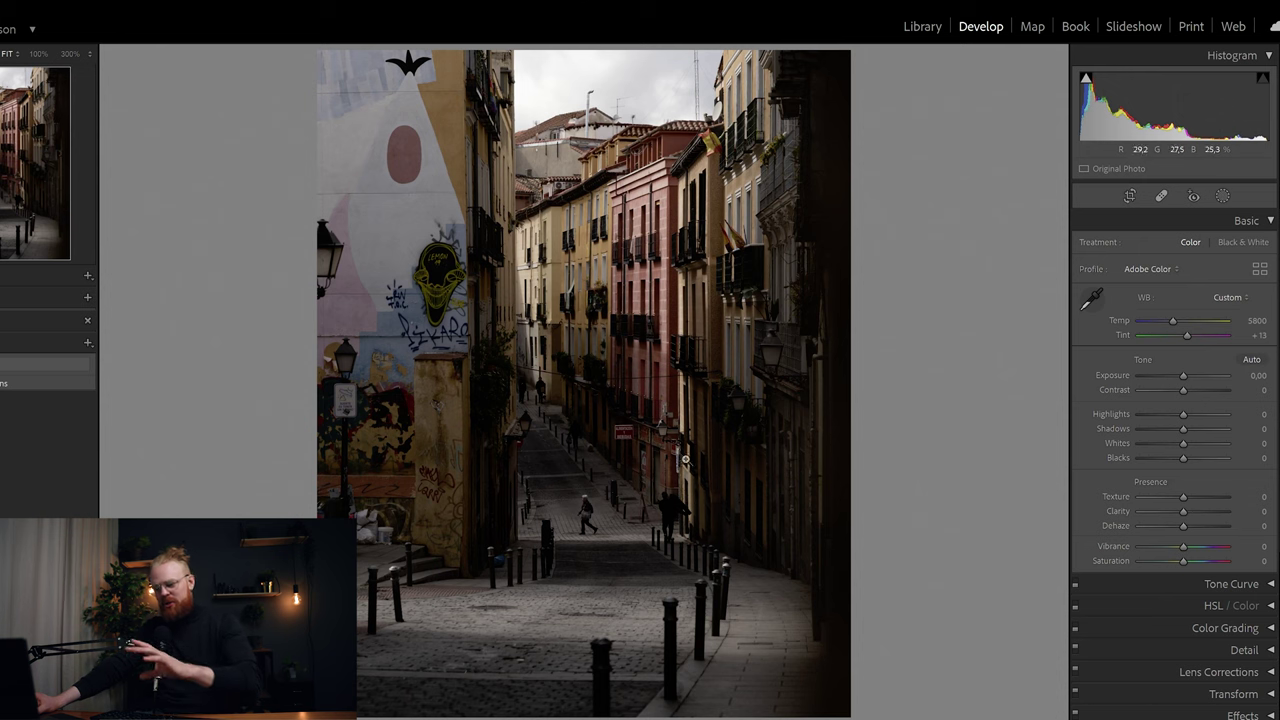
left_click(1129, 196)
left_click_drag(600, 358, 585, 365)
key("Return")
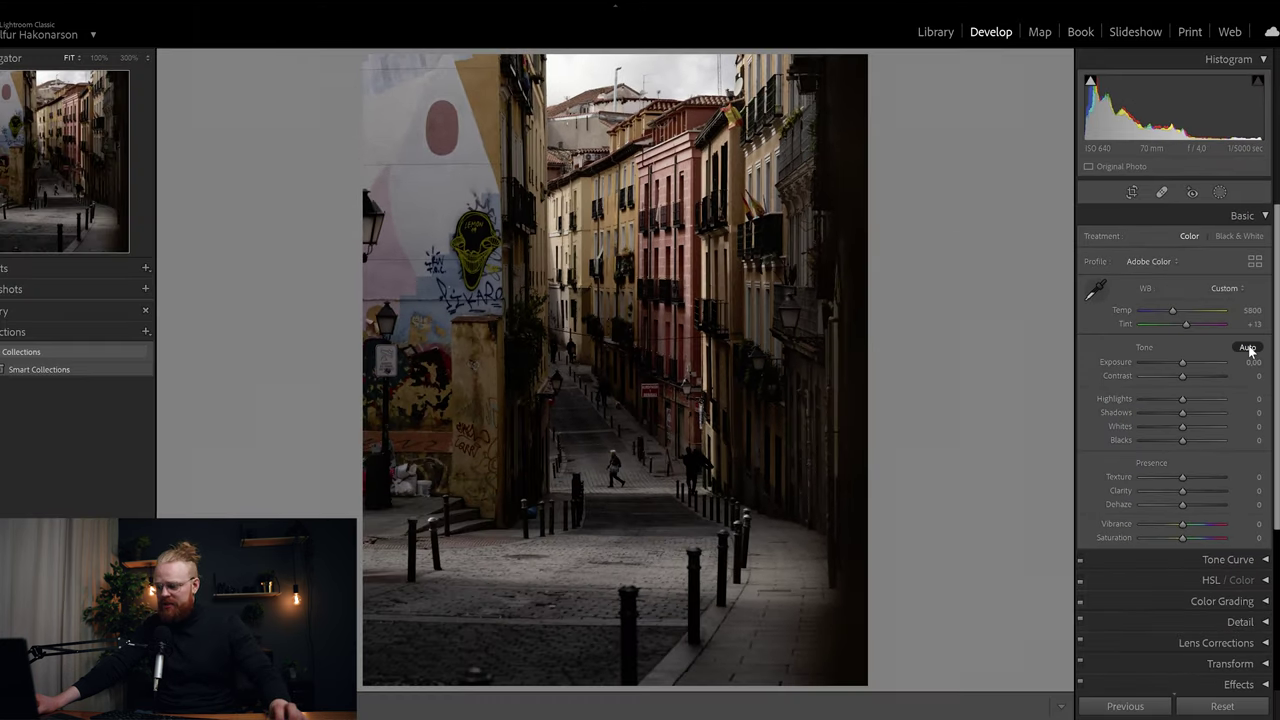
Apply automatic tone and refine it to Exposure +0.72, Highlights -72, Shadows +53, Whites +7, Blacks -29, Clarity -7 and Saturation +1
left_click(1248, 348)
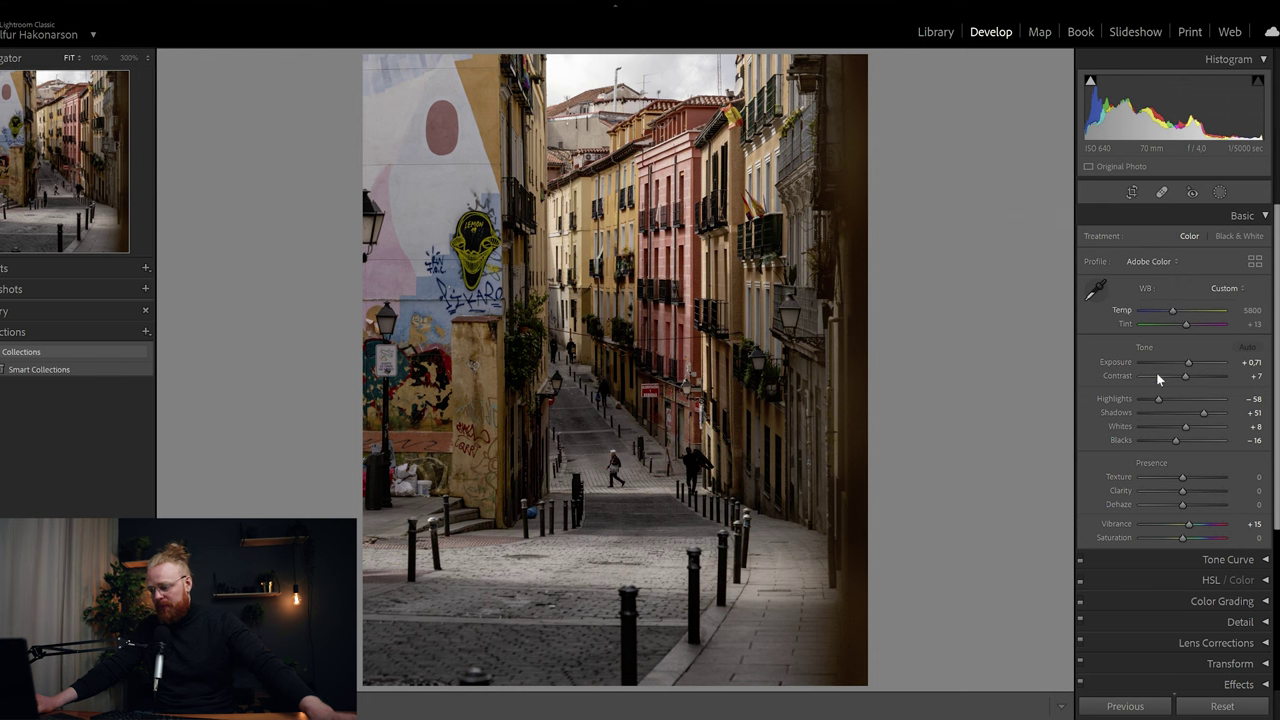
left_click_drag(1158, 400, 1155, 401)
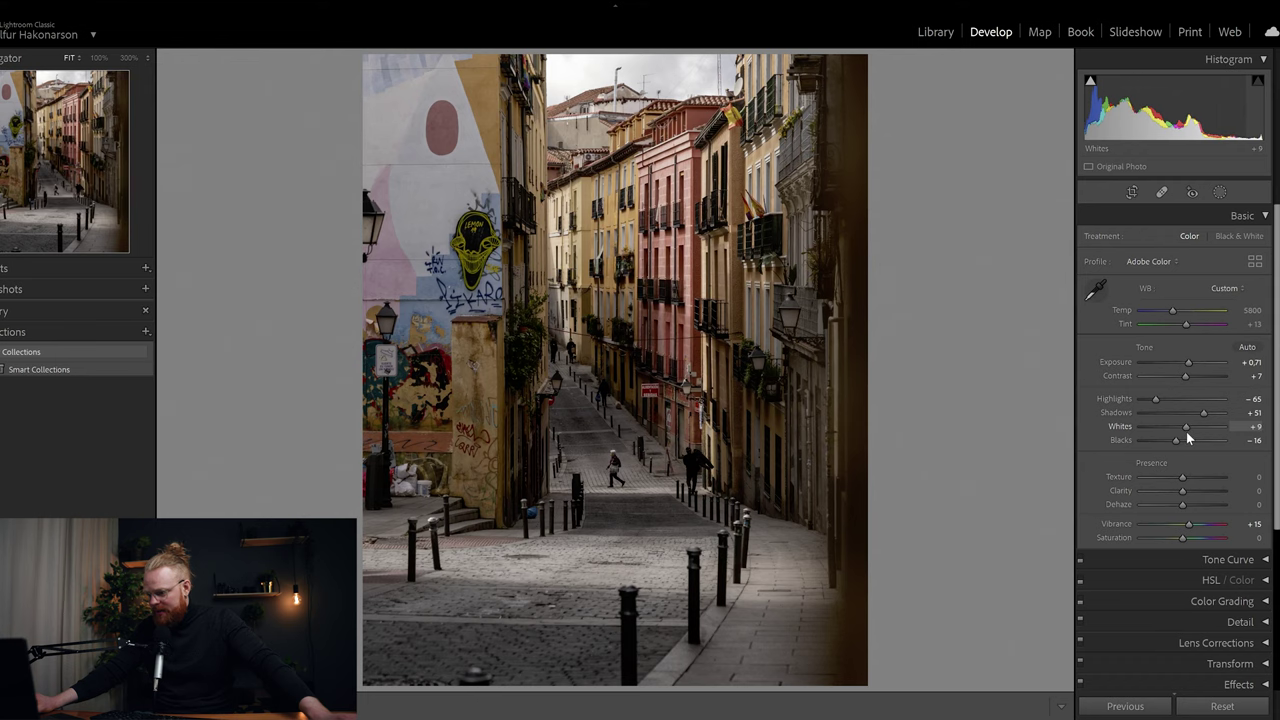
left_click_drag(1177, 440, 1173, 443)
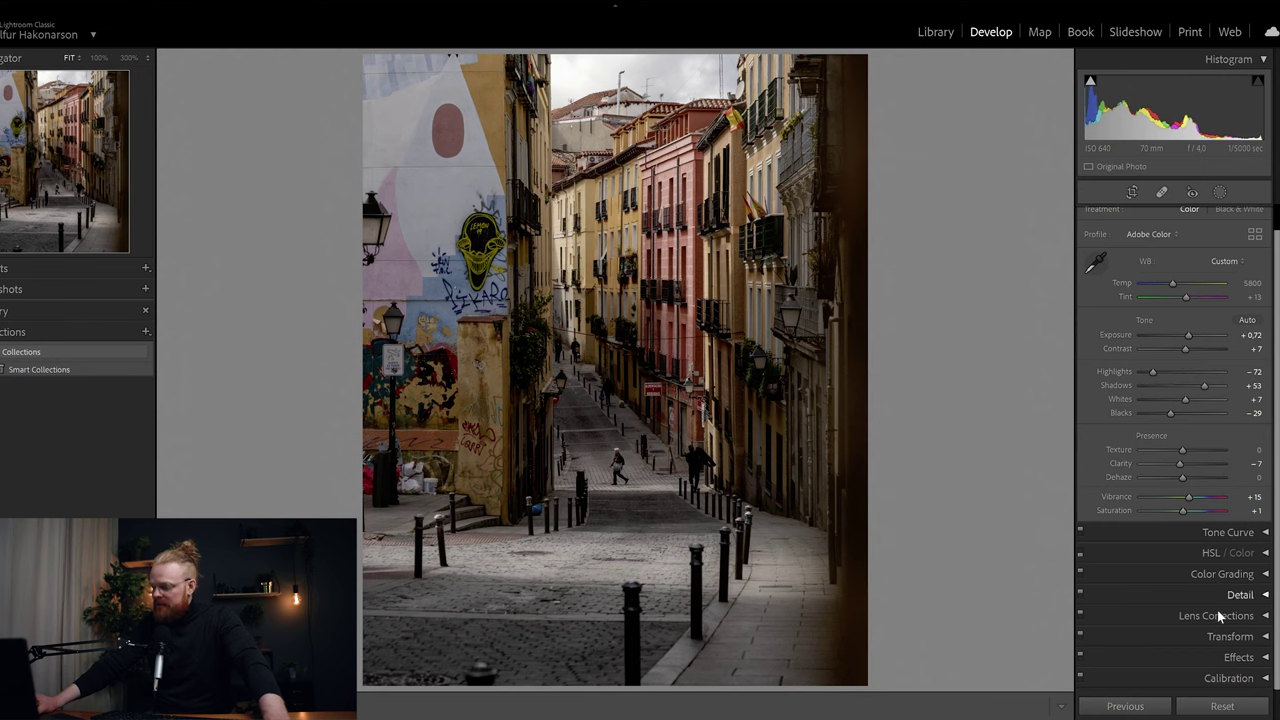
In Calibration, set Blue Primary Hue to -30 and Red Primary Hue to +20, and slightly raise Green Primary Saturation
left_click(1265, 679)
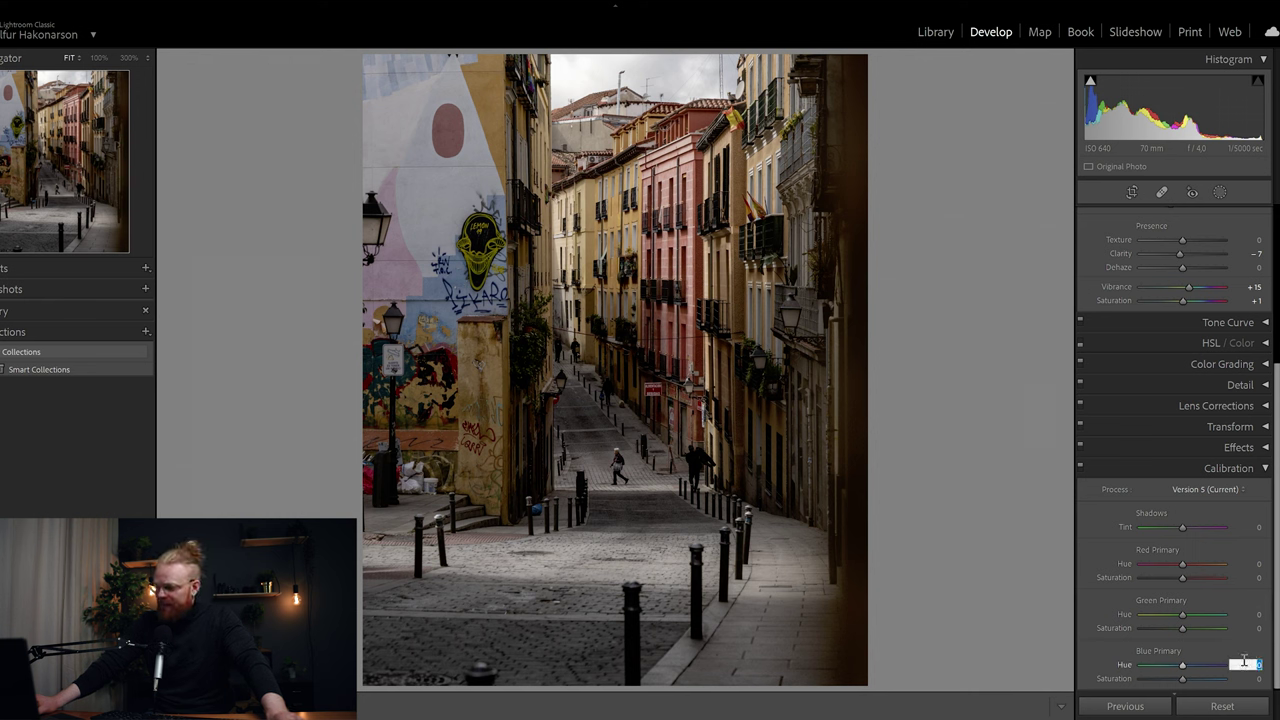
type("-3")
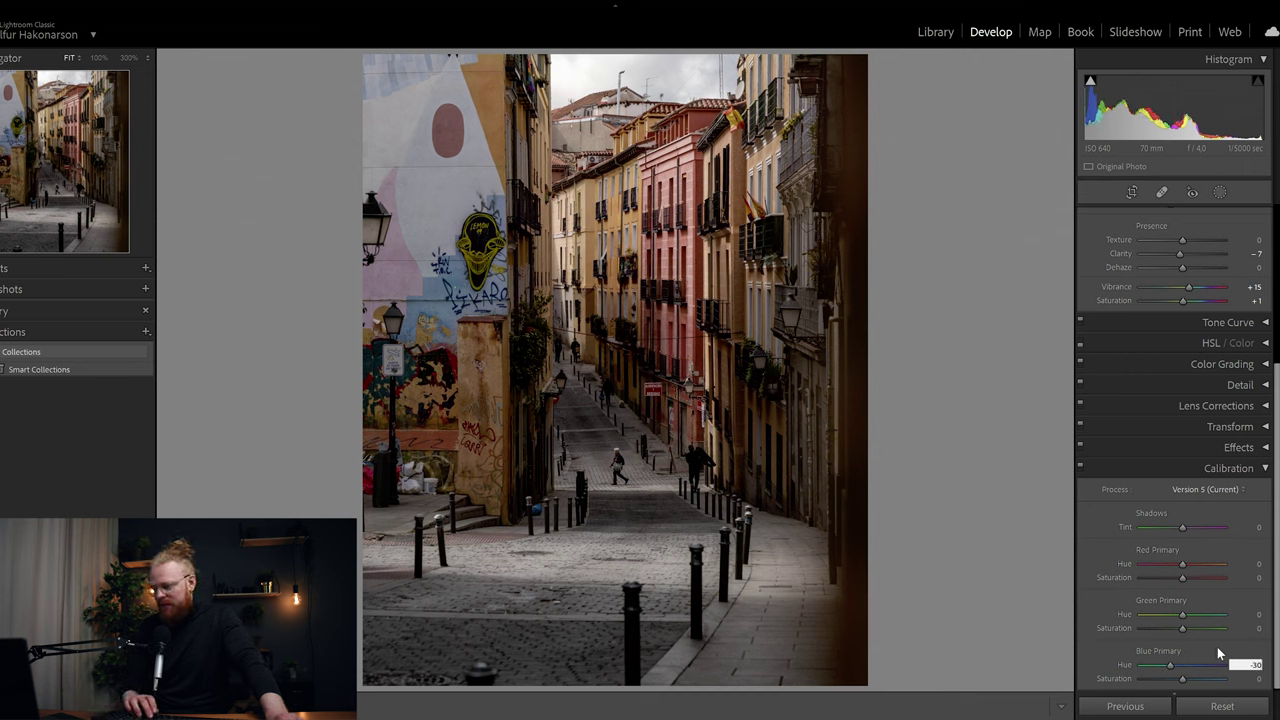
key("Return")
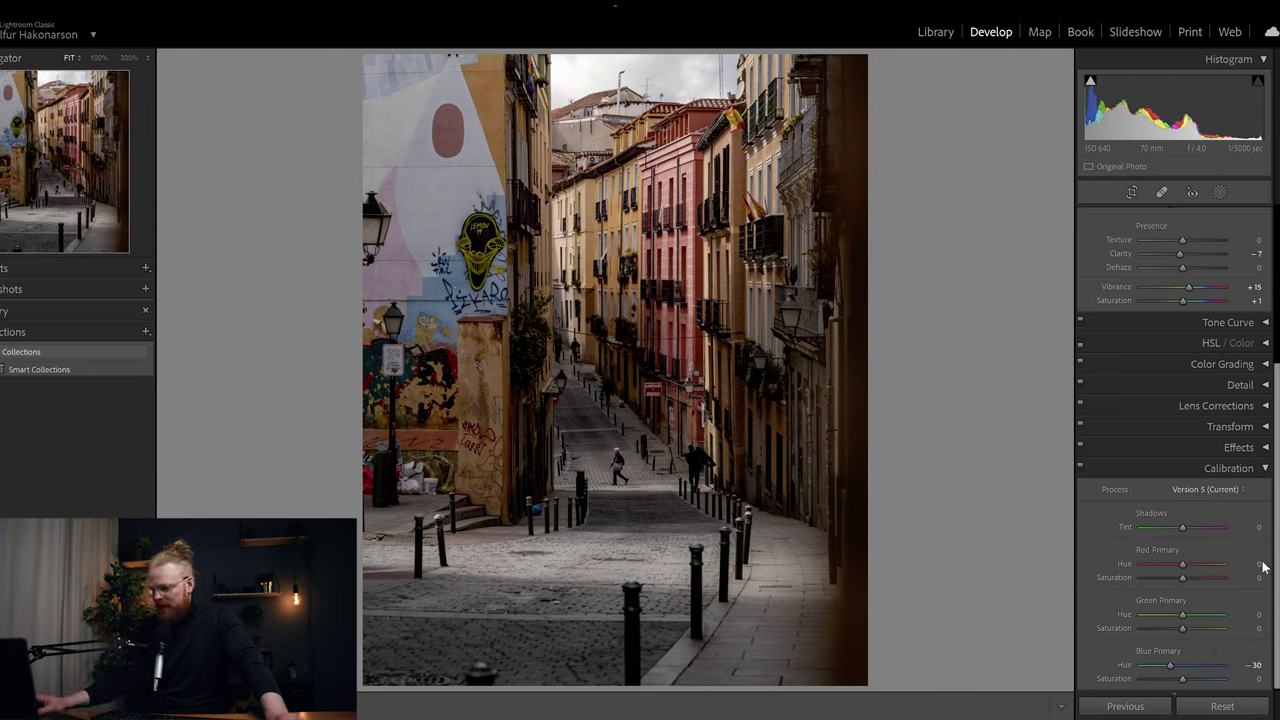
type("20")
key("Return")
left_click(1259, 629)
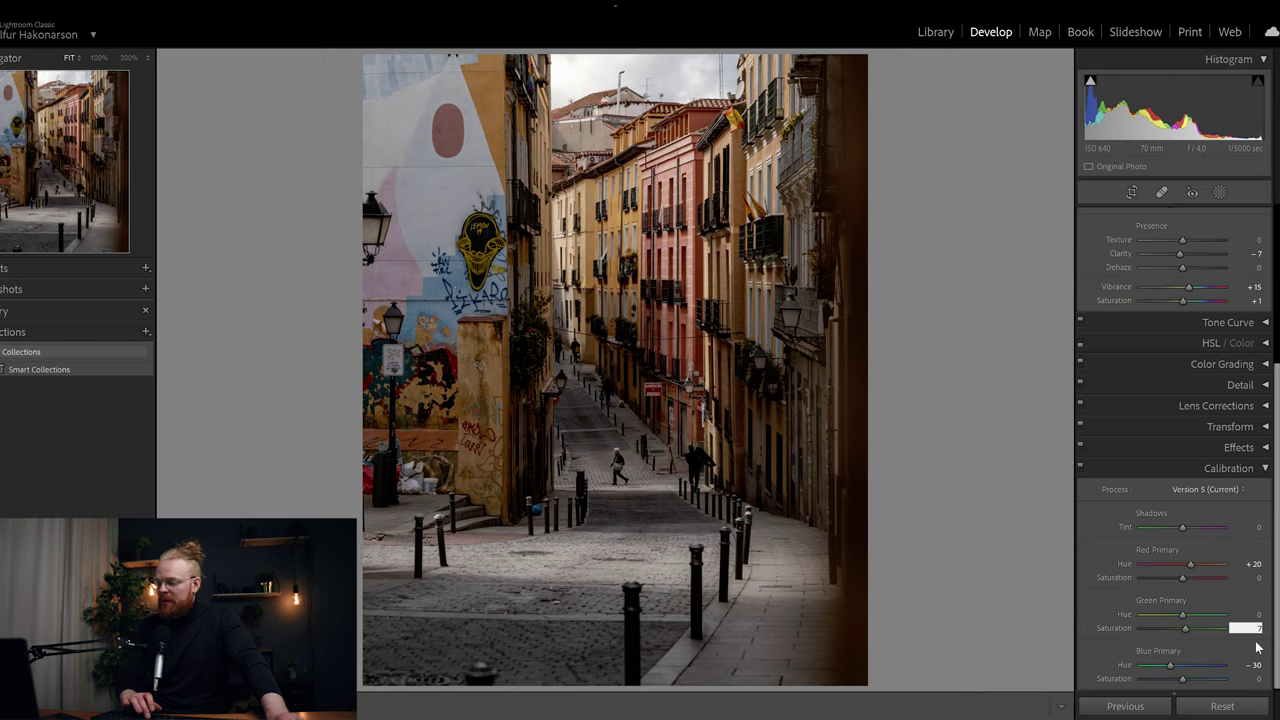
key("Return")
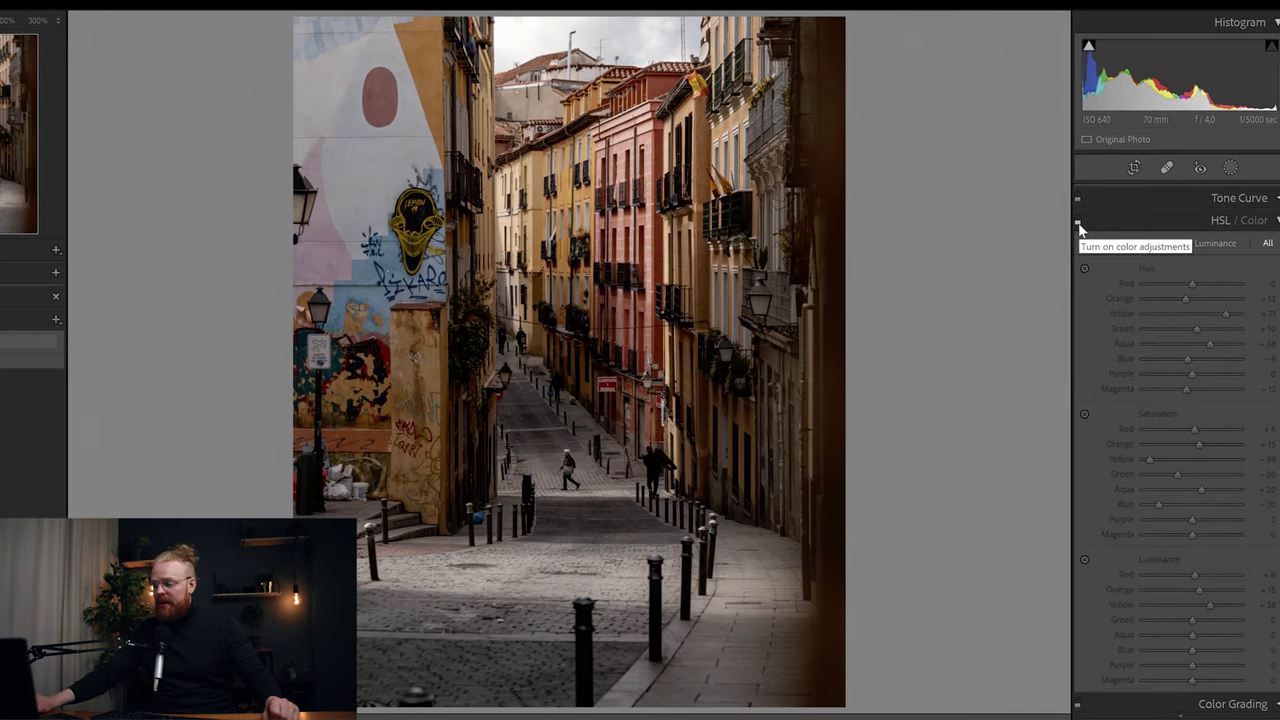
Turn on the HSL color adjustments and set the Yellow hue to +75 and the Magenta hue to -4
left_click(1078, 225)
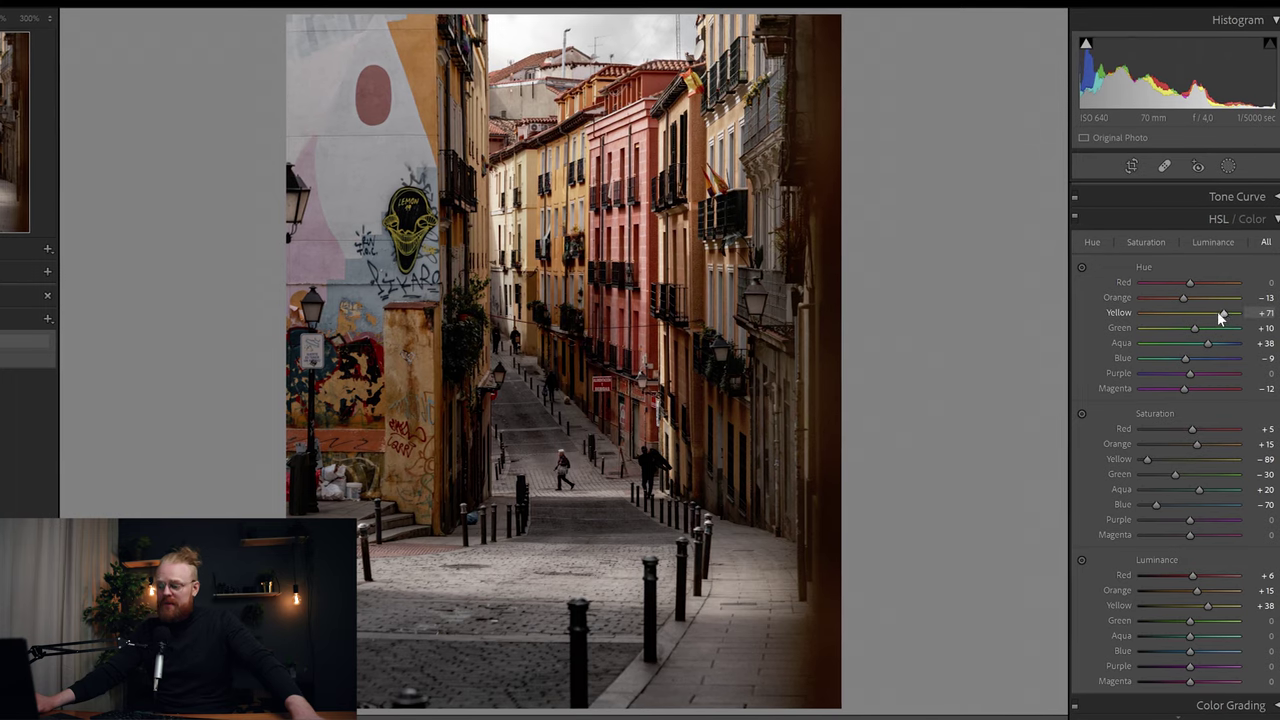
left_click_drag(1220, 308, 1092, 307)
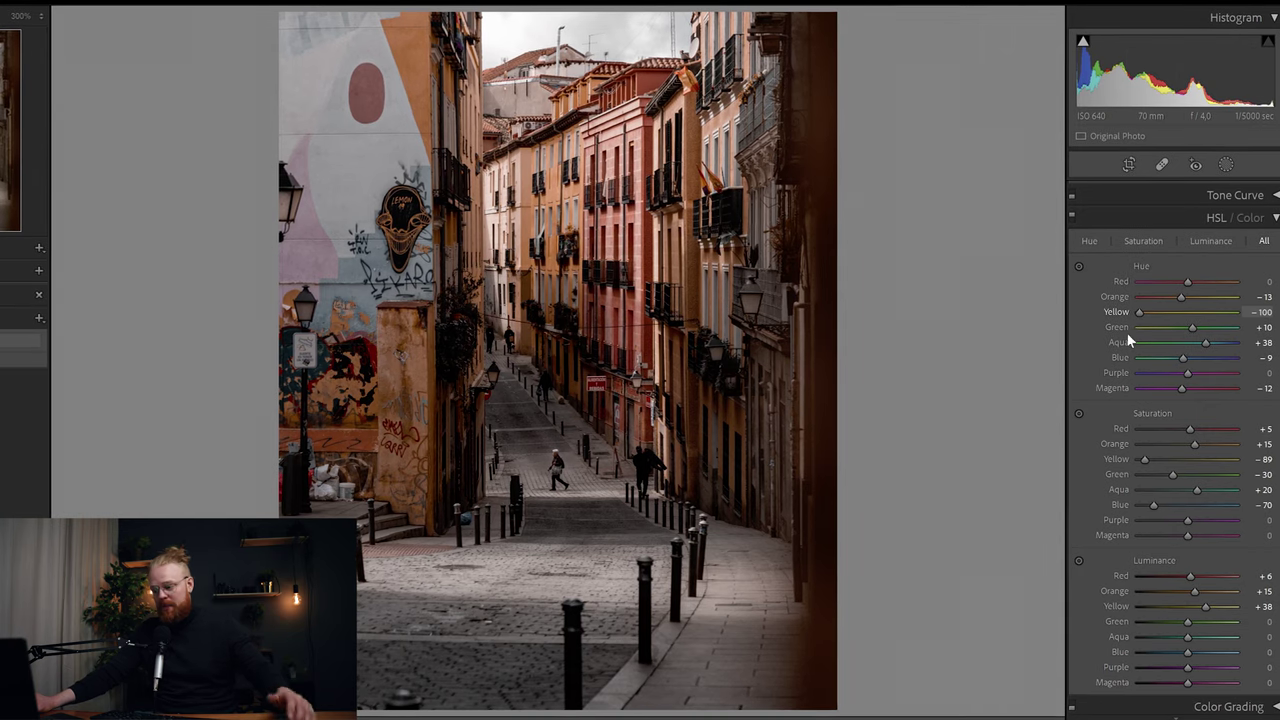
left_click_drag(1139, 311, 1226, 311)
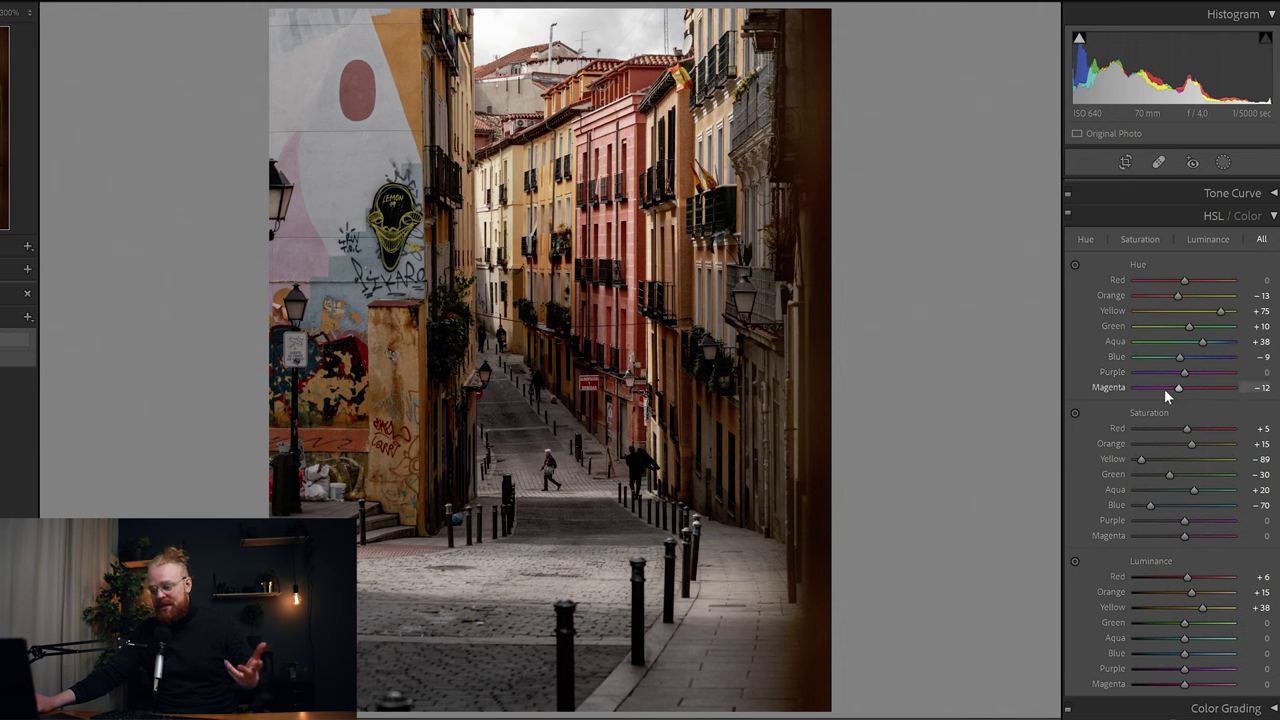
mouse_move(1176, 392)
left_mouse_down()
mouse_move(1217, 385)
mouse_move(1151, 375)
mouse_move(1181, 371)
left_mouse_up()
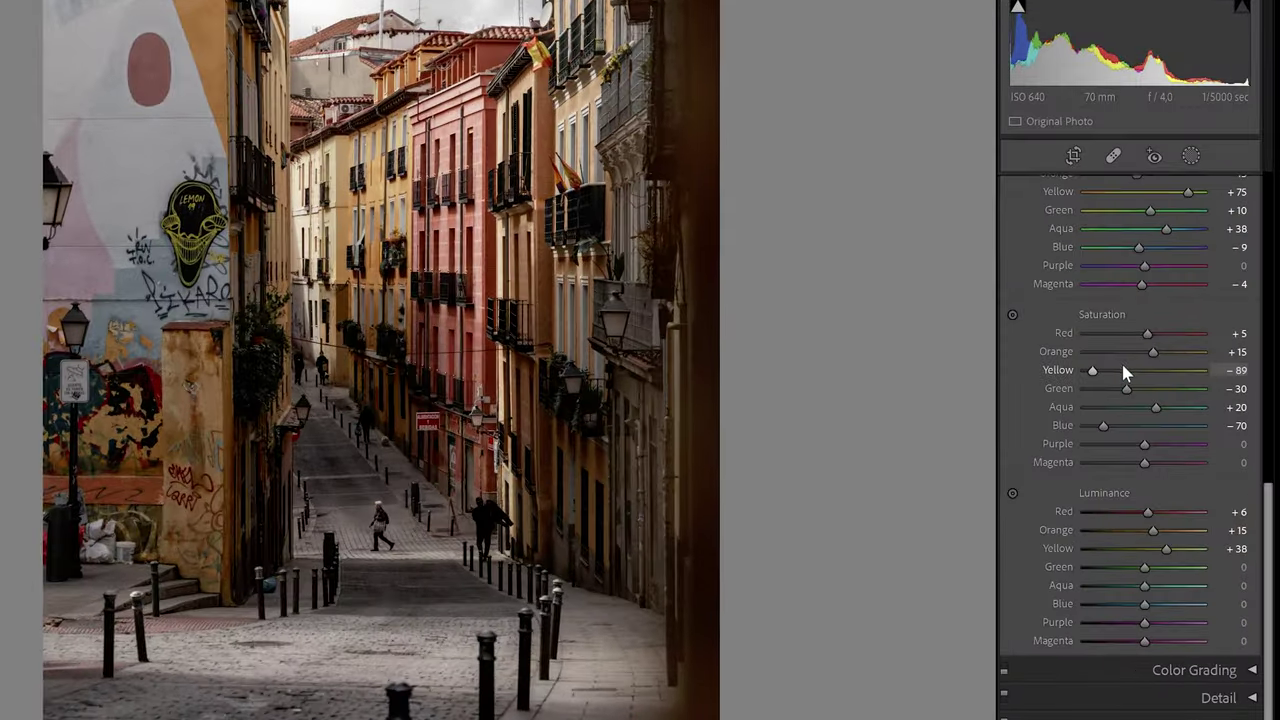
Set the HSL Yellow saturation to -83
key("Down")
key("Down")
key("Down")
key("Down")
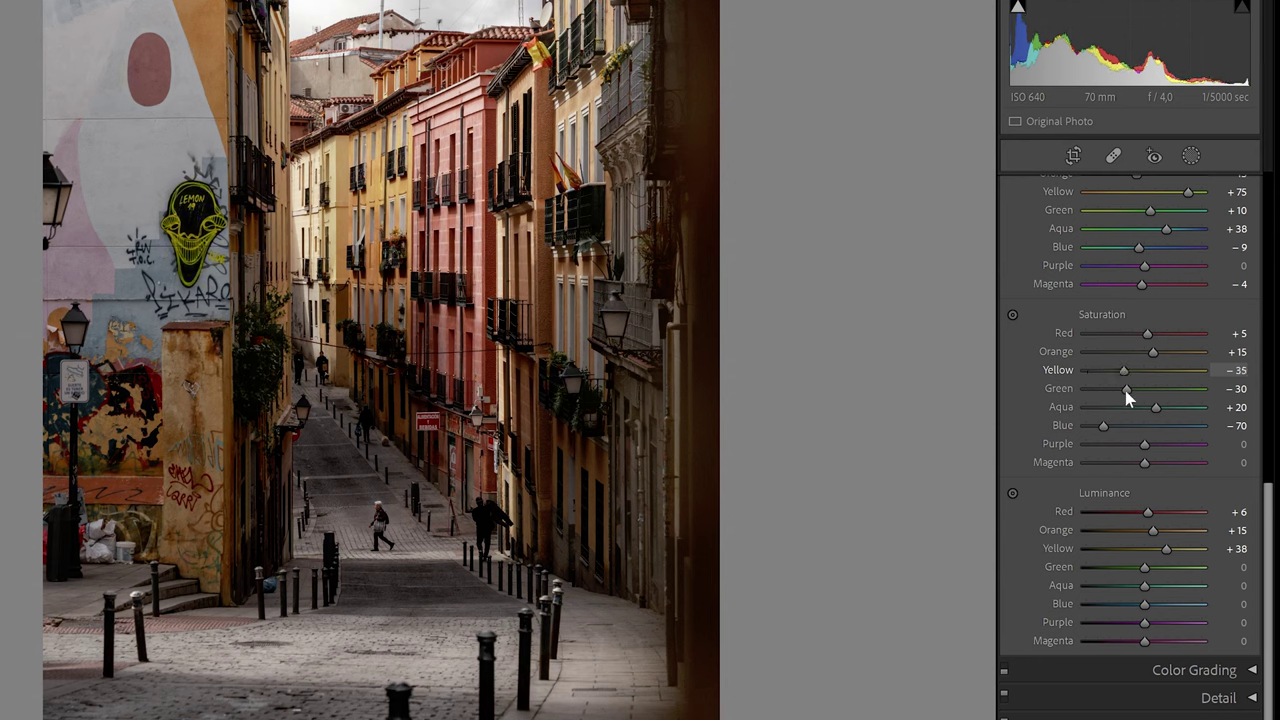
key("Down")
key("Down")
key("Down")
key("Down")
key("Down")
key("Down")
key("Down")
key("Down")
key("Down")
key("Down")
key("Down")
key("Down")
key("Down")
key("Down")
key("Down")
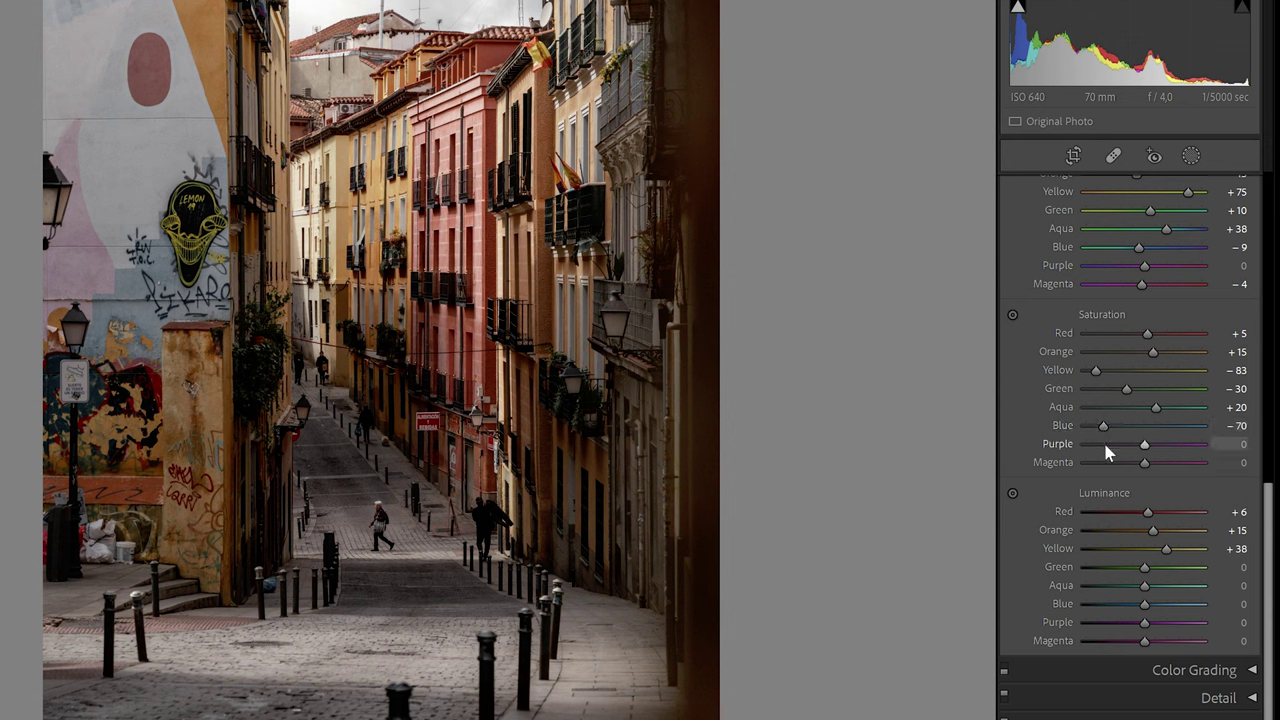
Set the HSL Green saturation to -35 and the Yellow luminance to +44
left_click(1105, 437)
left_click_drag(1126, 390, 1122, 391)
left_click_drag(1167, 550, 1171, 550)
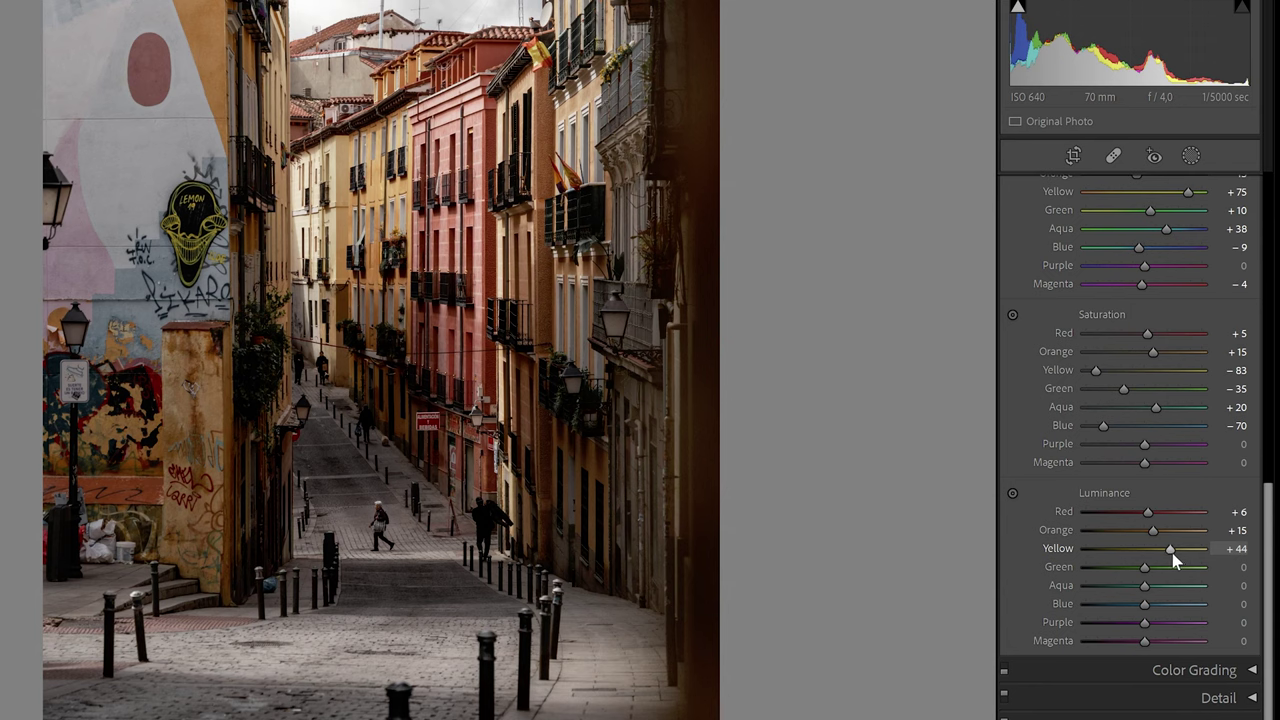
Add three control points to the RGB point curve, one each in the highlights, midtones and shadows
scroll(1151, 512, "up", 3)
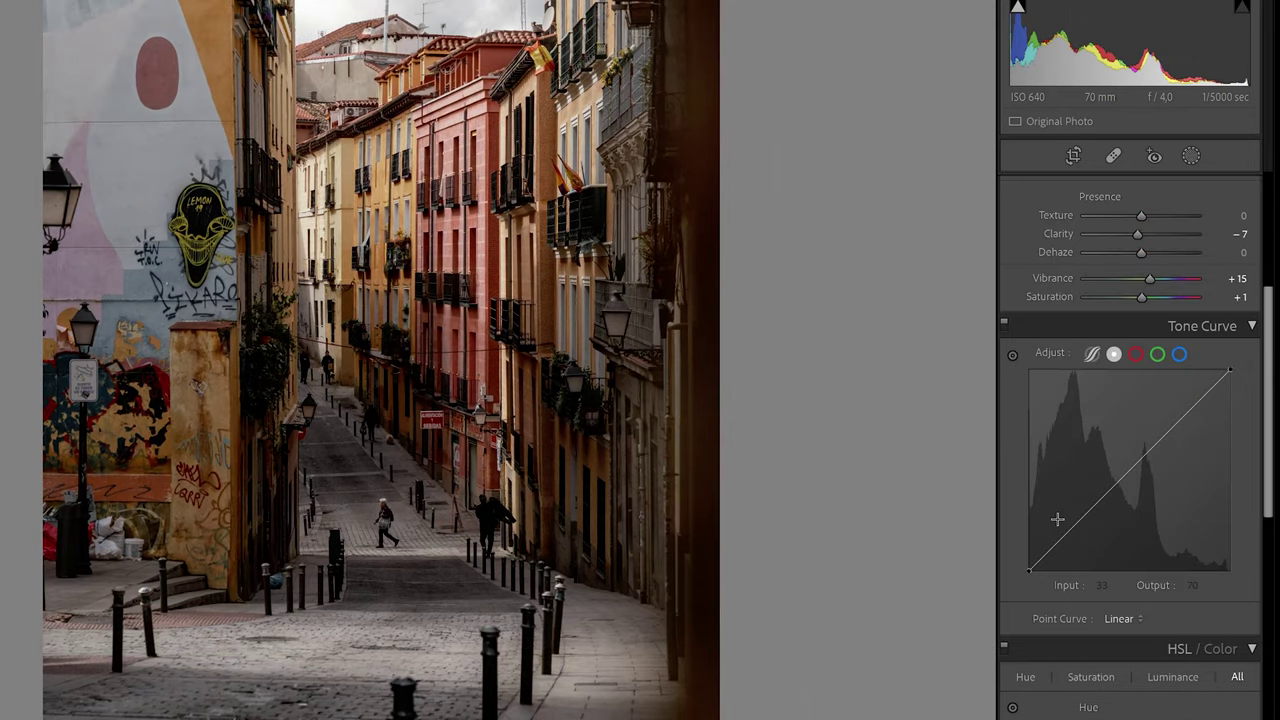
key("alt")
left_click(1185, 415)
left_click(1131, 469)
left_click(1065, 535)
key("alt")
Reposition the tone curve's shadow point on the diagonal at input 63, output 63
mouse_move(1067, 537)
left_mouse_down()
mouse_move(1072, 469)
mouse_move(1093, 512)
mouse_move(1099, 588)
mouse_move(1082, 464)
mouse_move(1089, 541)
left_mouse_up()
left_click_drag(1080, 495, 1072, 533)
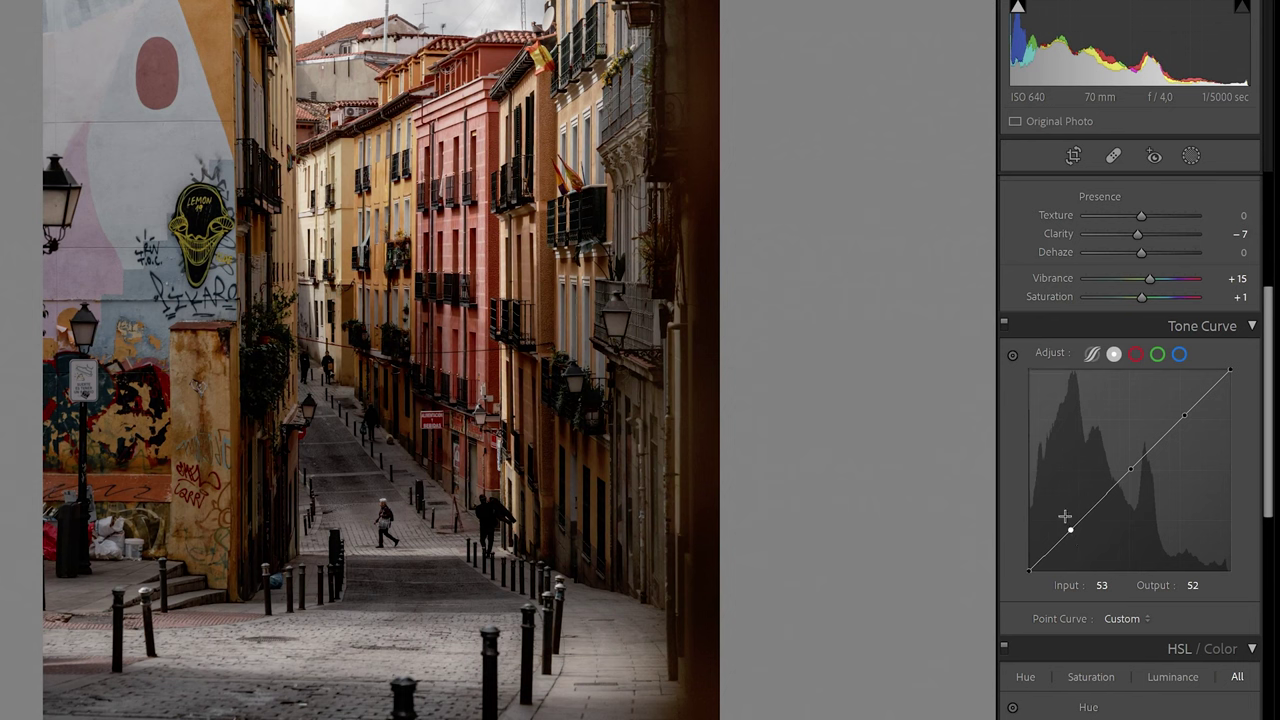
left_click_drag(1069, 531, 1078, 521)
Lift the tone curve's black point and place a deep-shadow control point at input 29, output 37
key("alt")
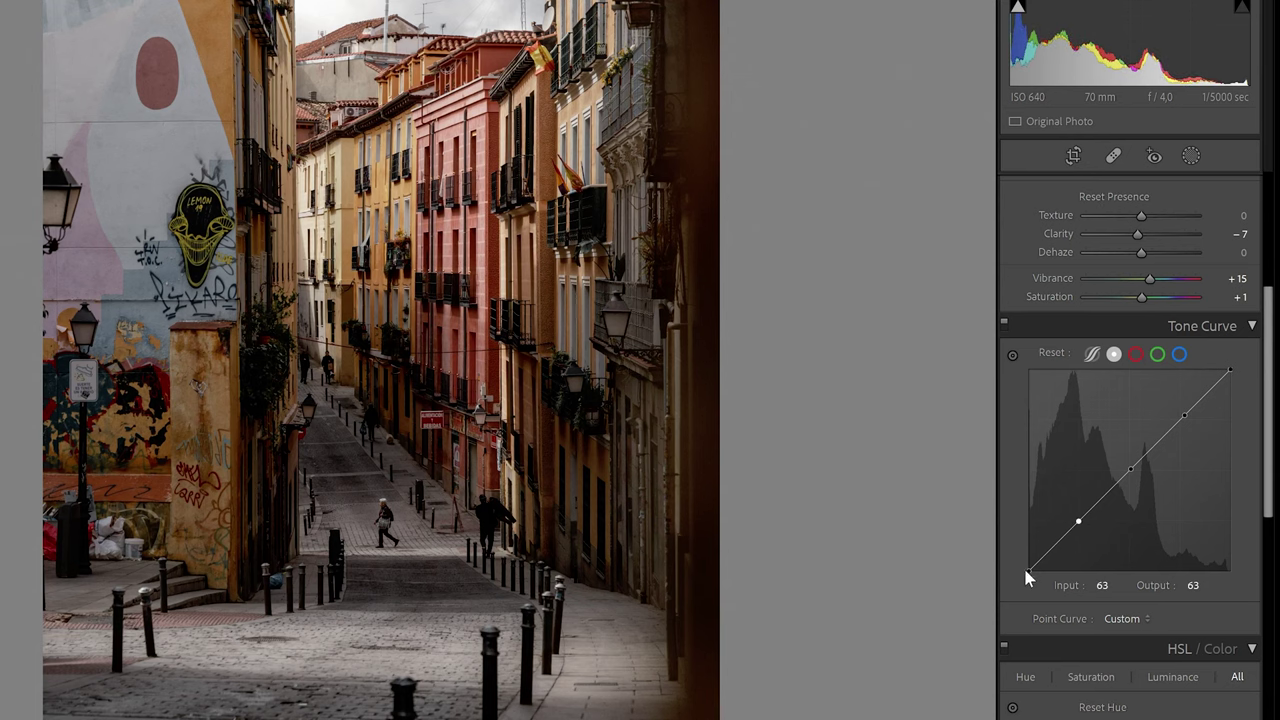
left_click_drag(1029, 566, 1011, 520)
key("alt")
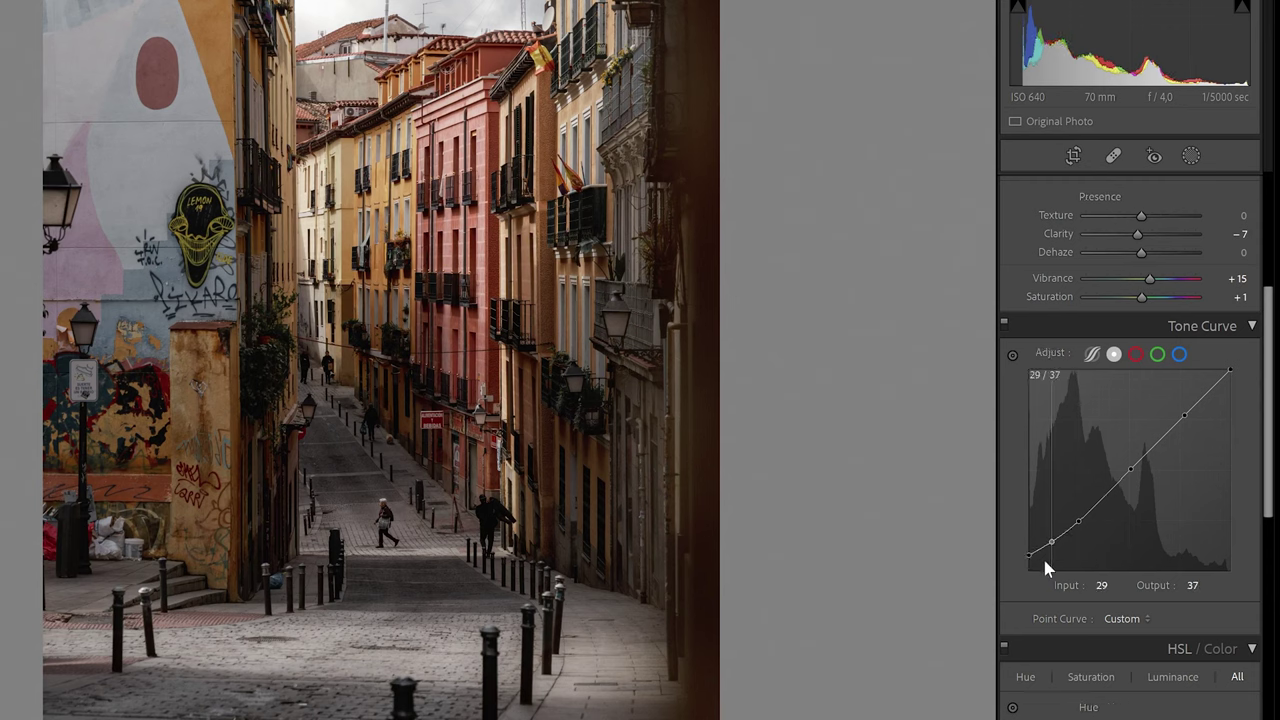
Lower the curve's shadow point, set the black point to output 15, and move the deep-shadow point to input 20, output 22
left_click_drag(1036, 568, 1025, 571)
key("alt")
left_click_drag(1079, 523, 1072, 539)
key("alt")
key("alt")
left_click_drag(1029, 561, 1013, 571)
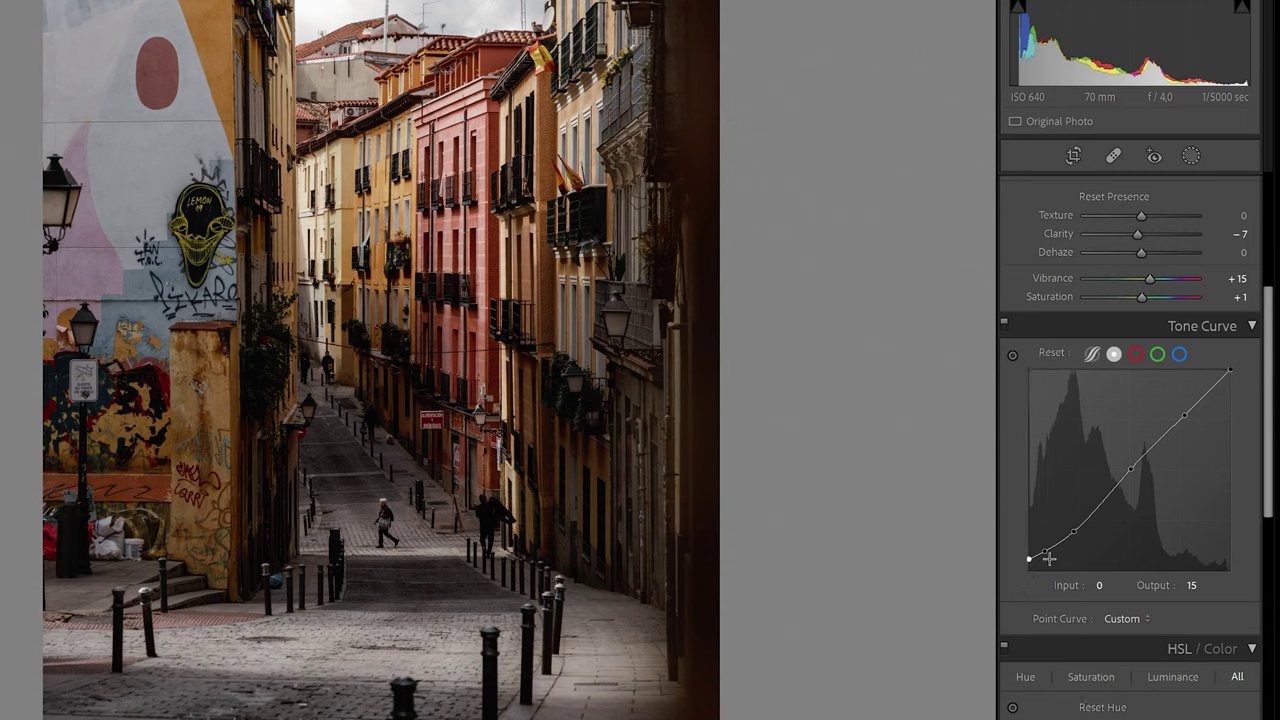
key("alt")
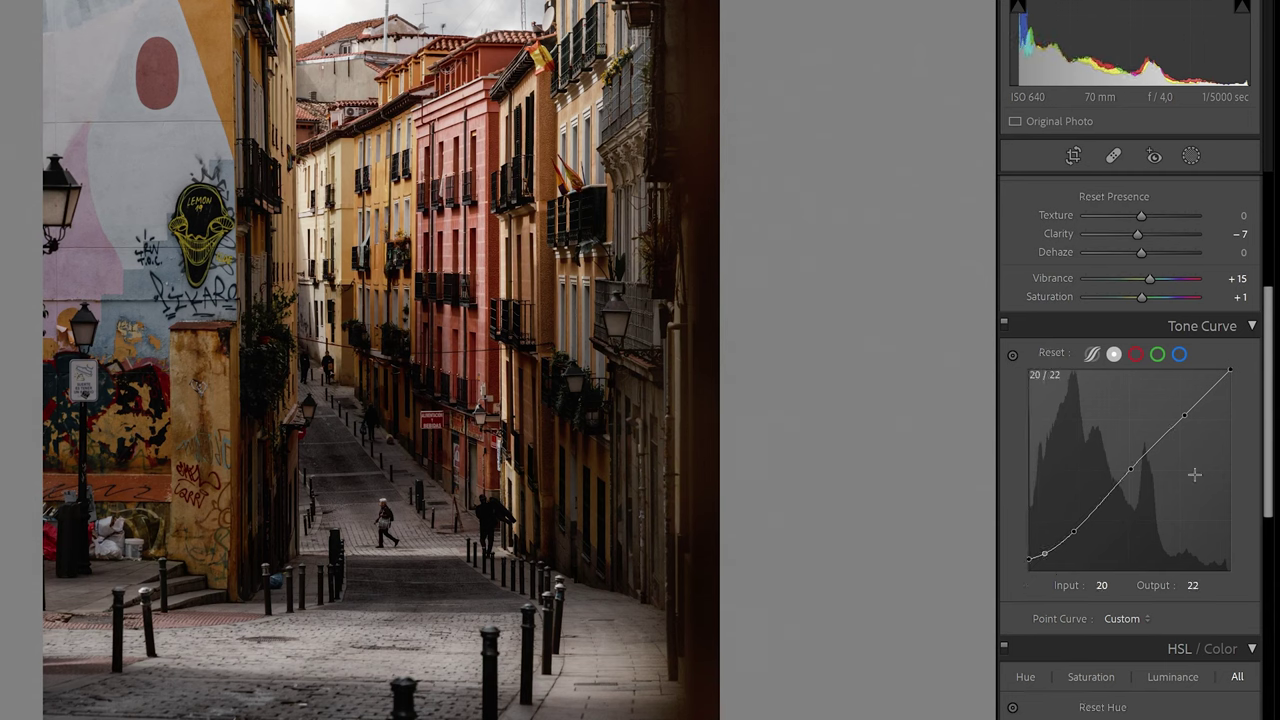
Raise the curve's highlight point to 221/230 and midtone point to 133/142, and compare the photo with the tone curve off and on
left_click_drag(1184, 417, 1243, 346)
left_click_drag(1130, 469, 1139, 446)
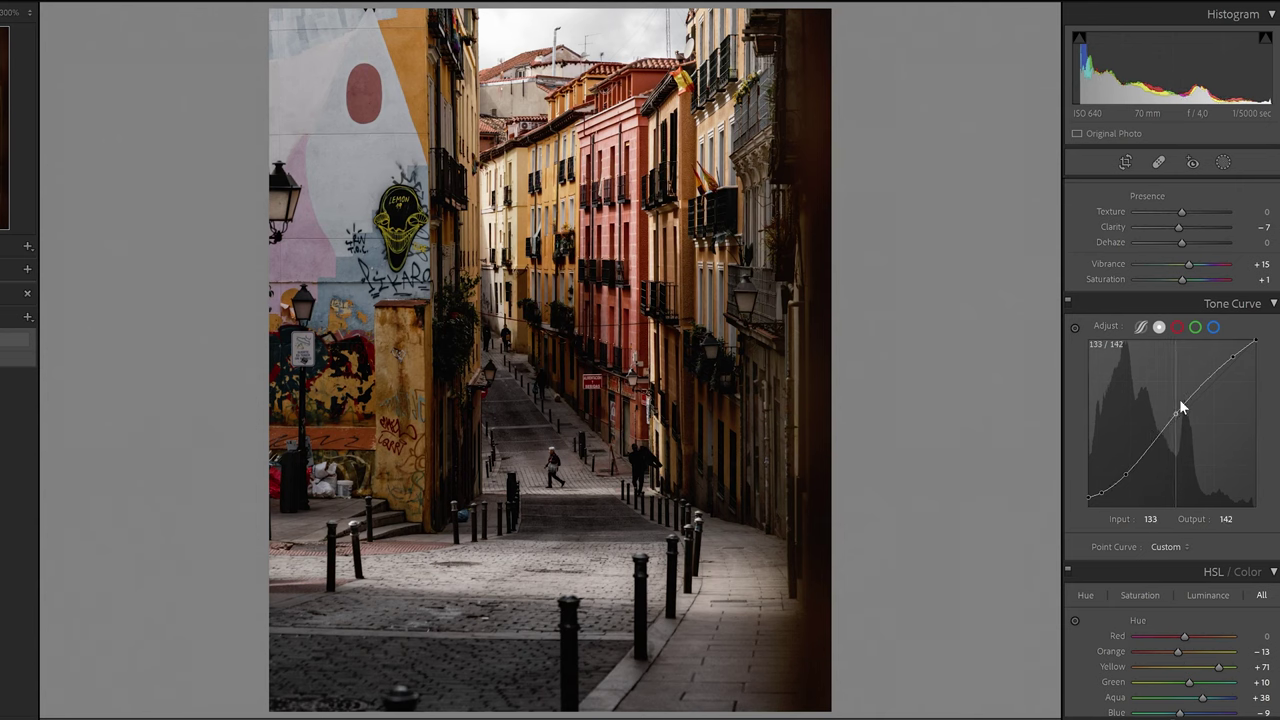
left_click(1067, 302)
left_click(1067, 302)
Try raising the curve's highlight point to input 214, output 255, check highlight clipping, and undo the change
left_click_drag(1230, 359, 1232, 356)
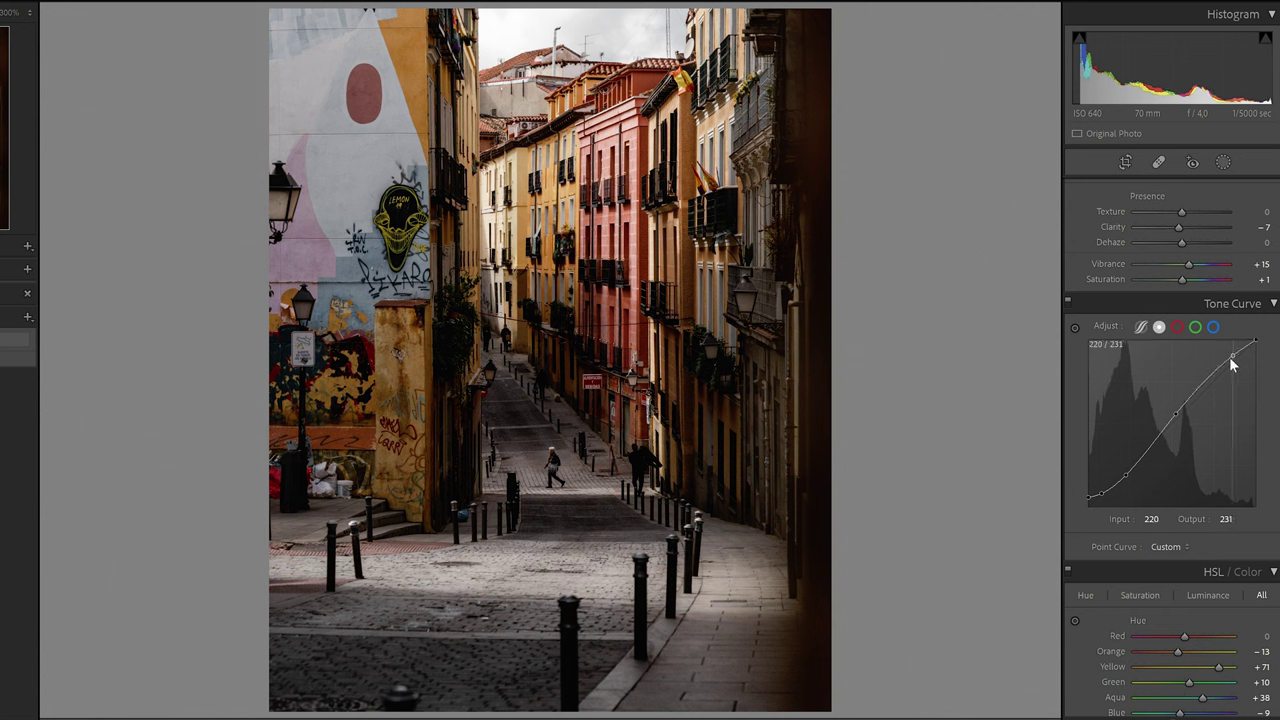
key("ctrl+z")
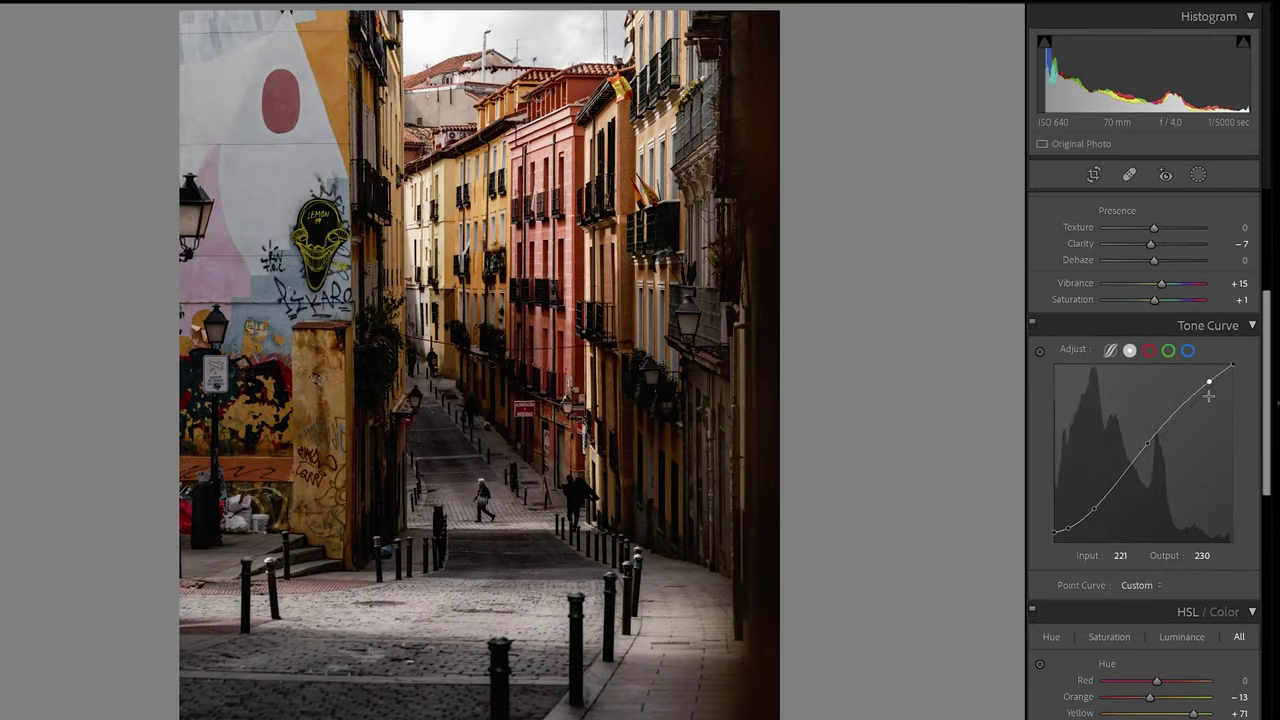
left_click_drag(1209, 381, 1204, 354)
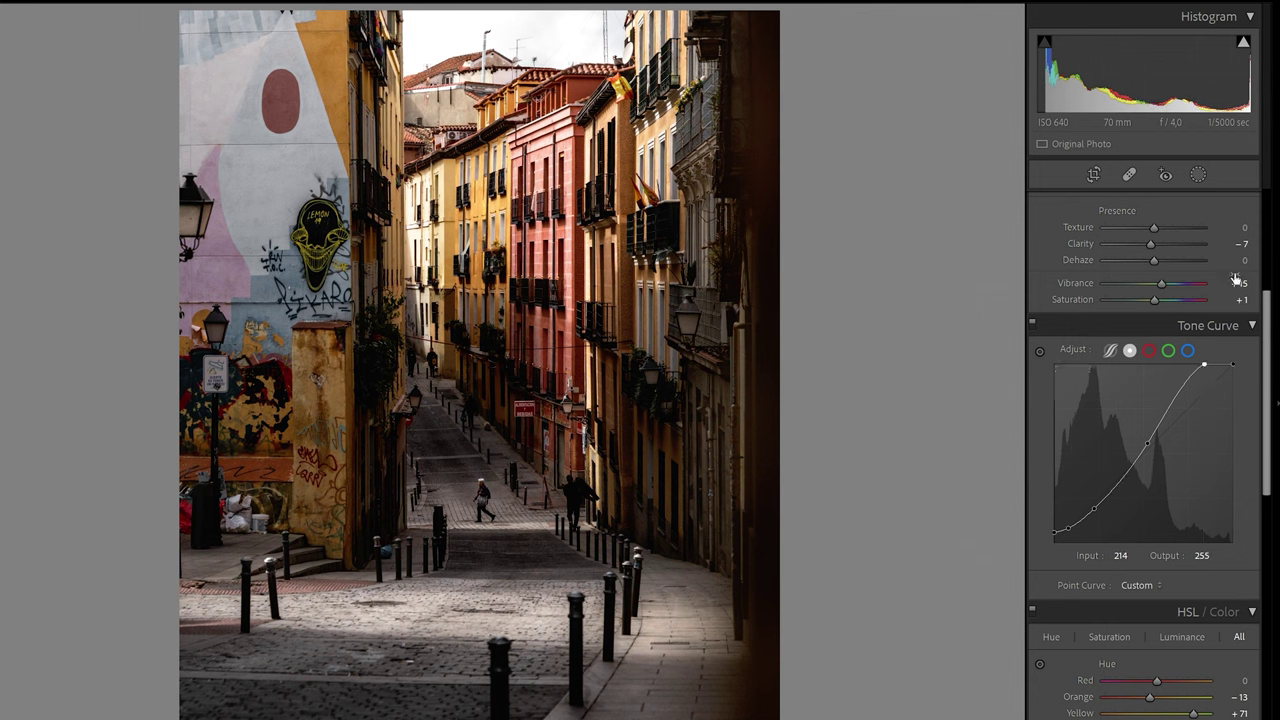
left_click(1243, 44)
key("ctrl+z")
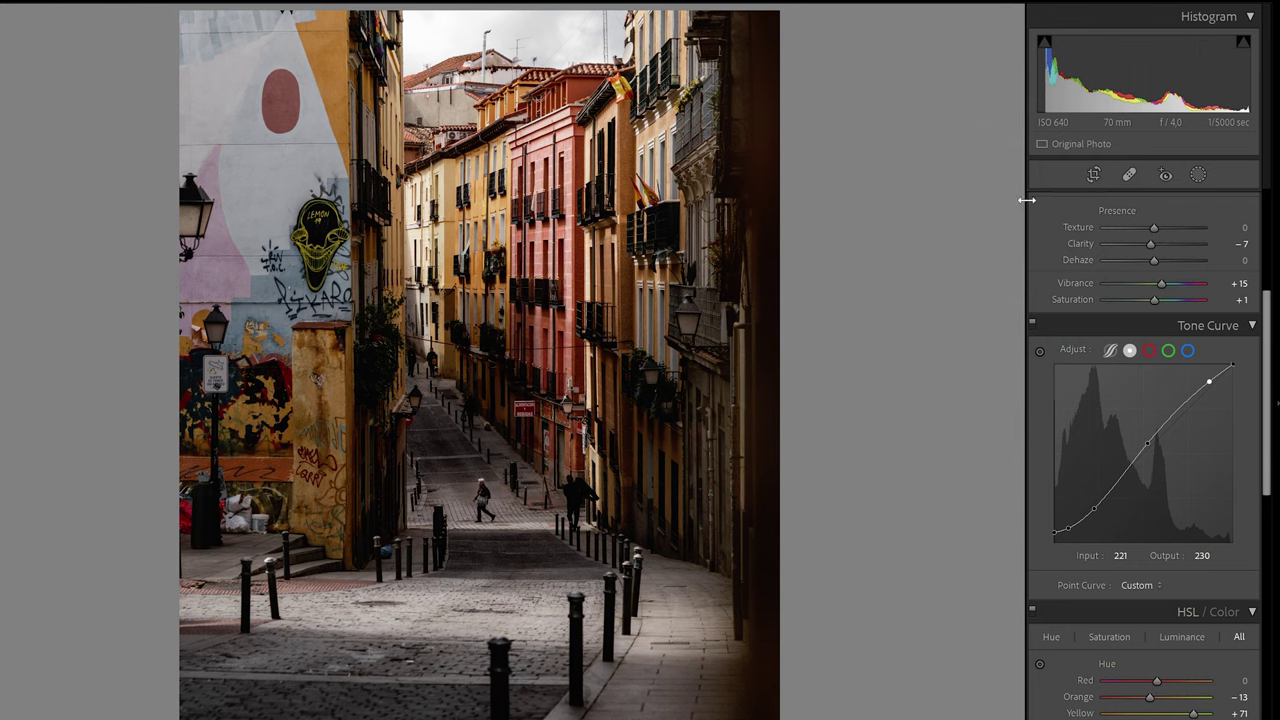
Tint the highlights warm yellow in Color Grading with hue 42 and saturation 20
left_click_drag(1263, 438, 1262, 460)
scroll(1245, 500, "down", 10)
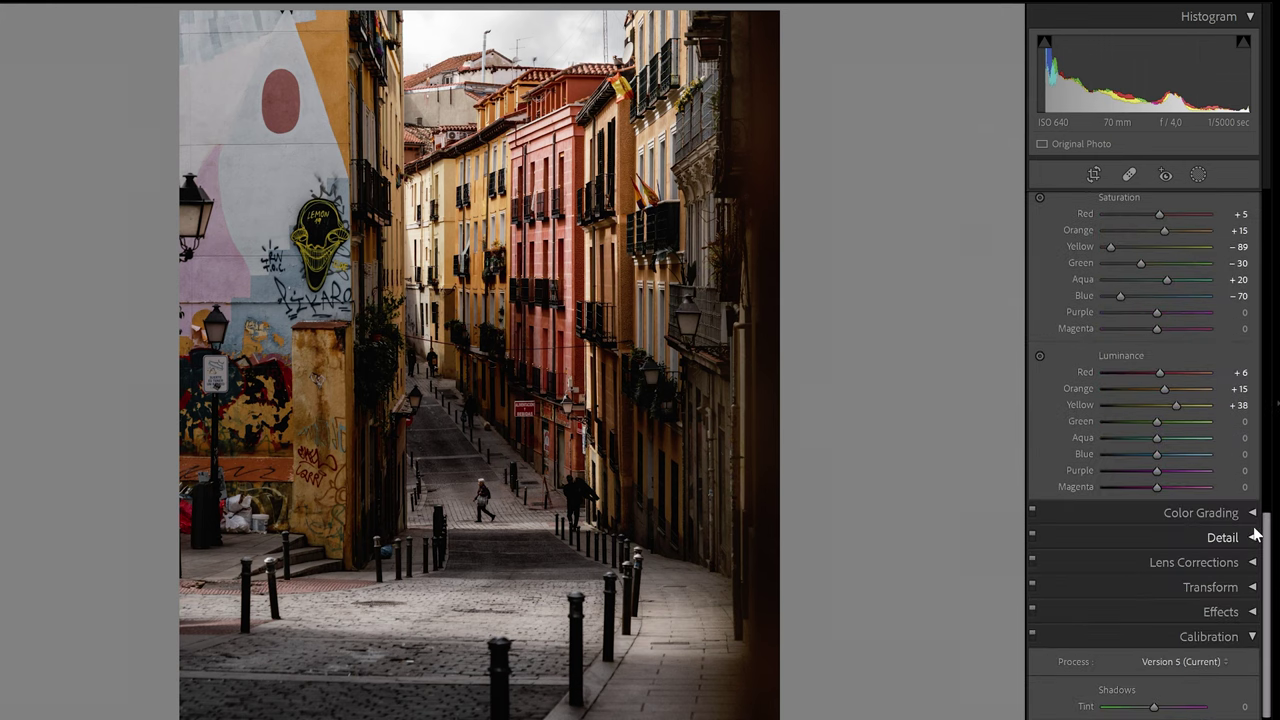
left_click(1253, 513)
scroll(1251, 520, "down", 5)
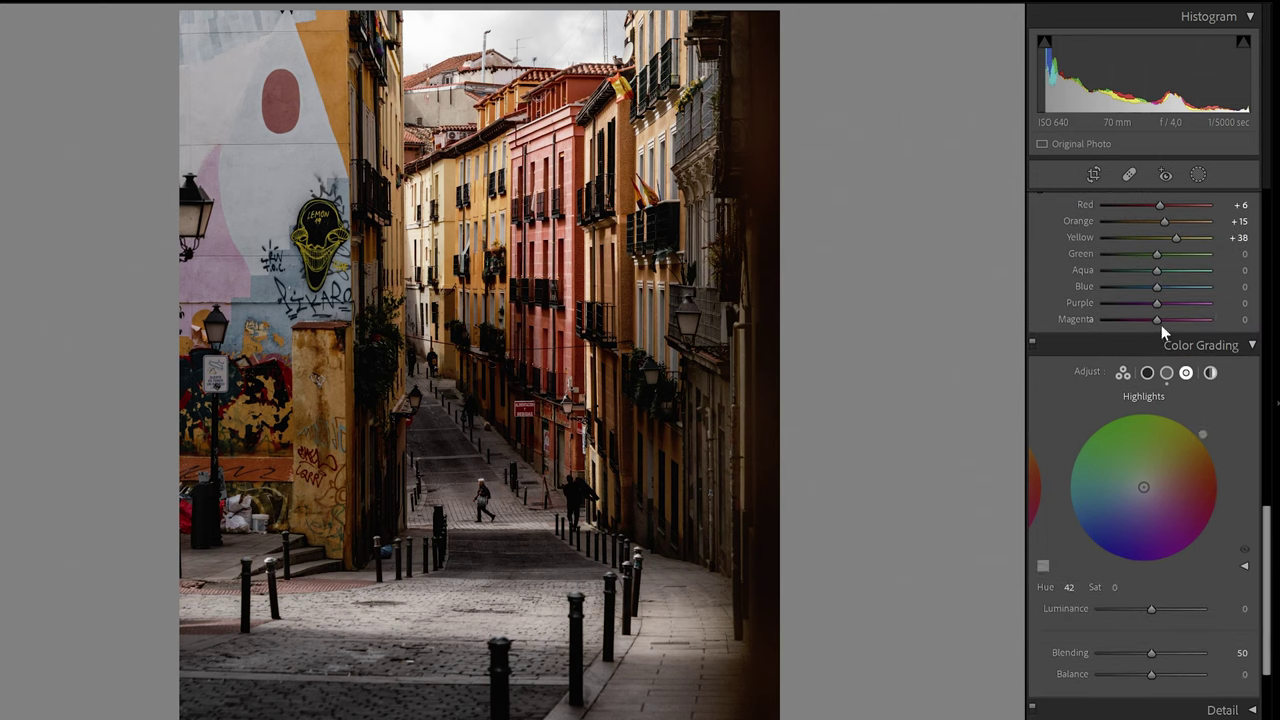
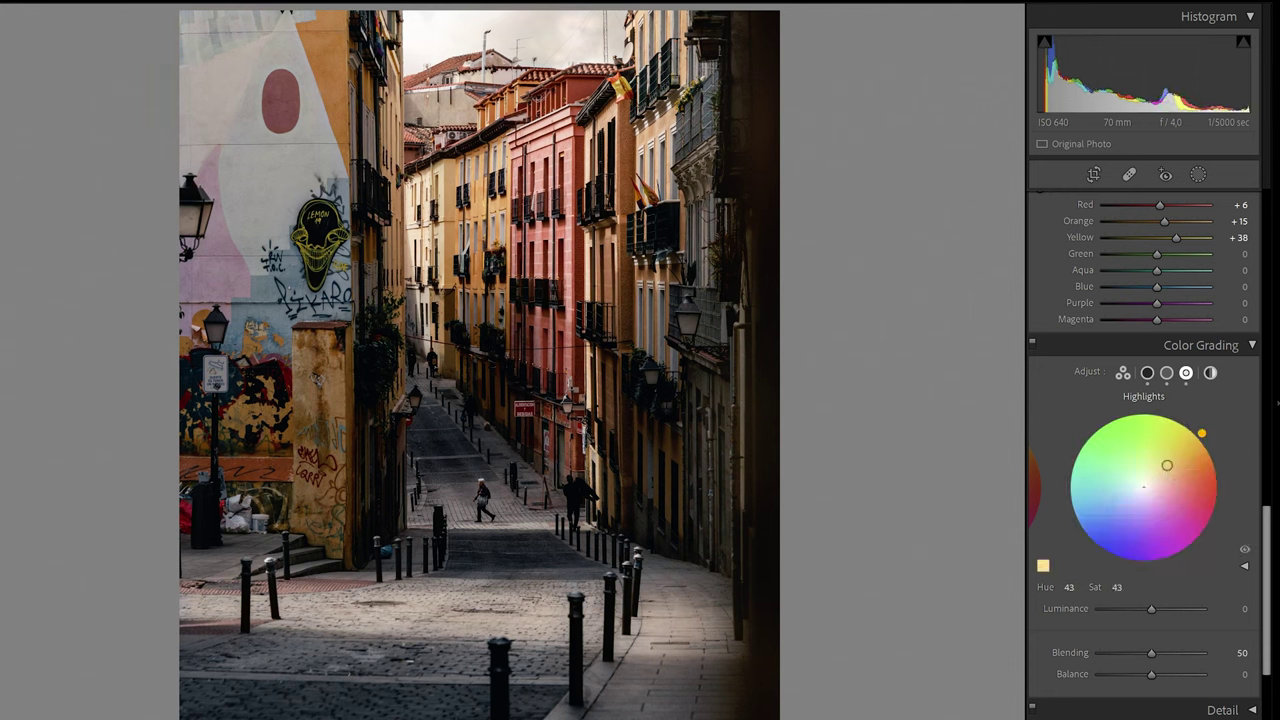
left_click_drag(1167, 465, 1196, 444)
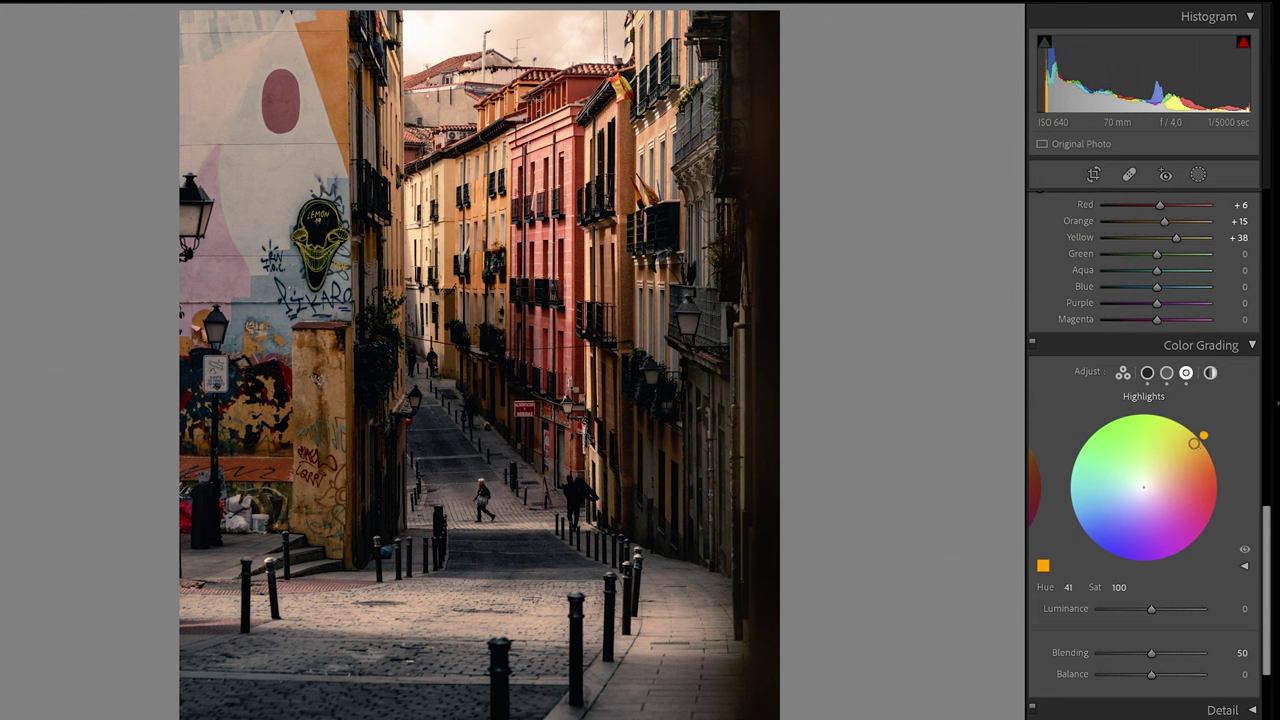
left_click(1068, 587)
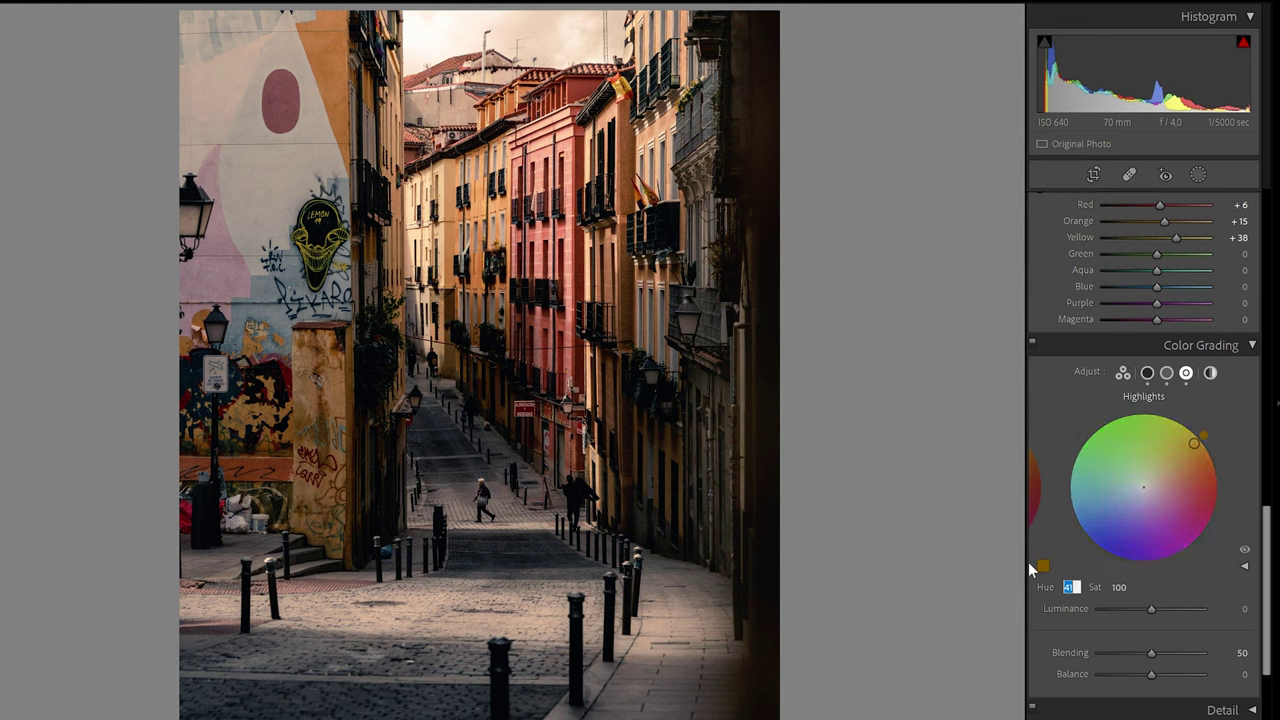
key("Up")
left_click(1119, 587)
type("20")
key("Return")
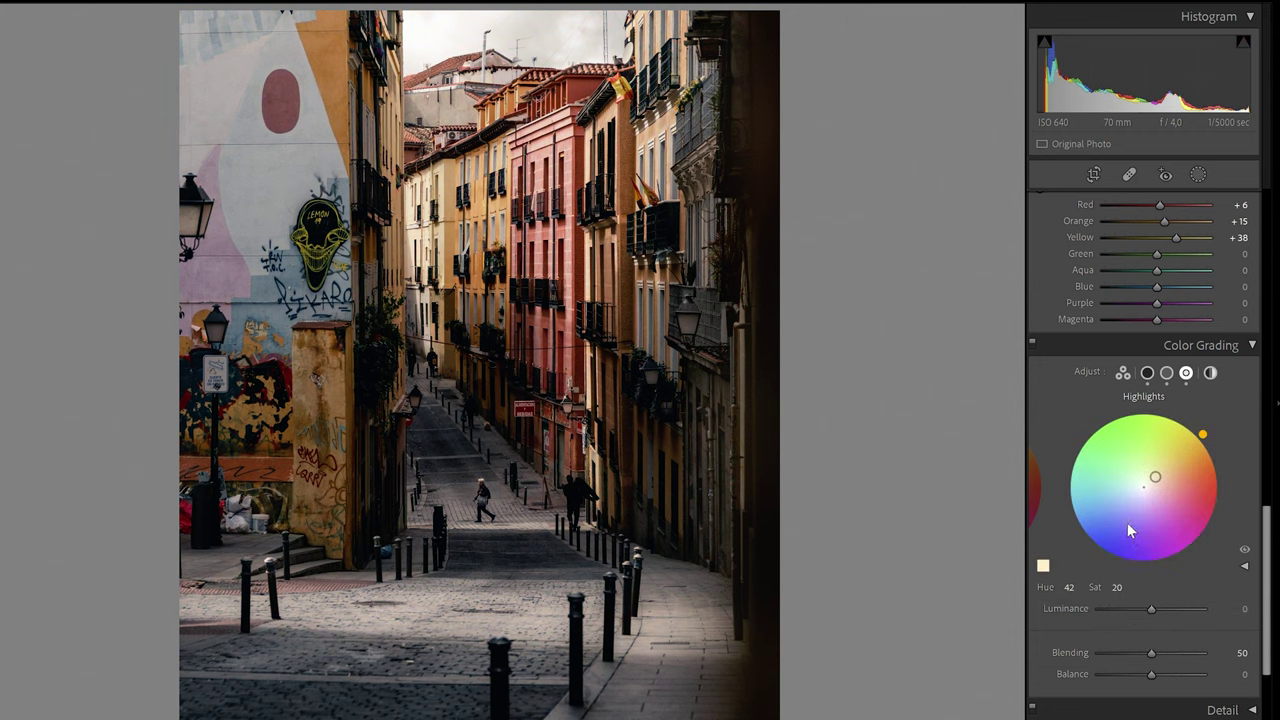
Set the highlights saturation to 12 in Color Grading, and compare the photo with the grading off and on
mouse_move(1127, 593)
left_mouse_down()
mouse_move(1192, 593)
mouse_move(1135, 593)
left_mouse_up()
left_click_drag(1114, 593, 1137, 593)
left_click(1117, 587)
type("0")
type("12")
key("Return")
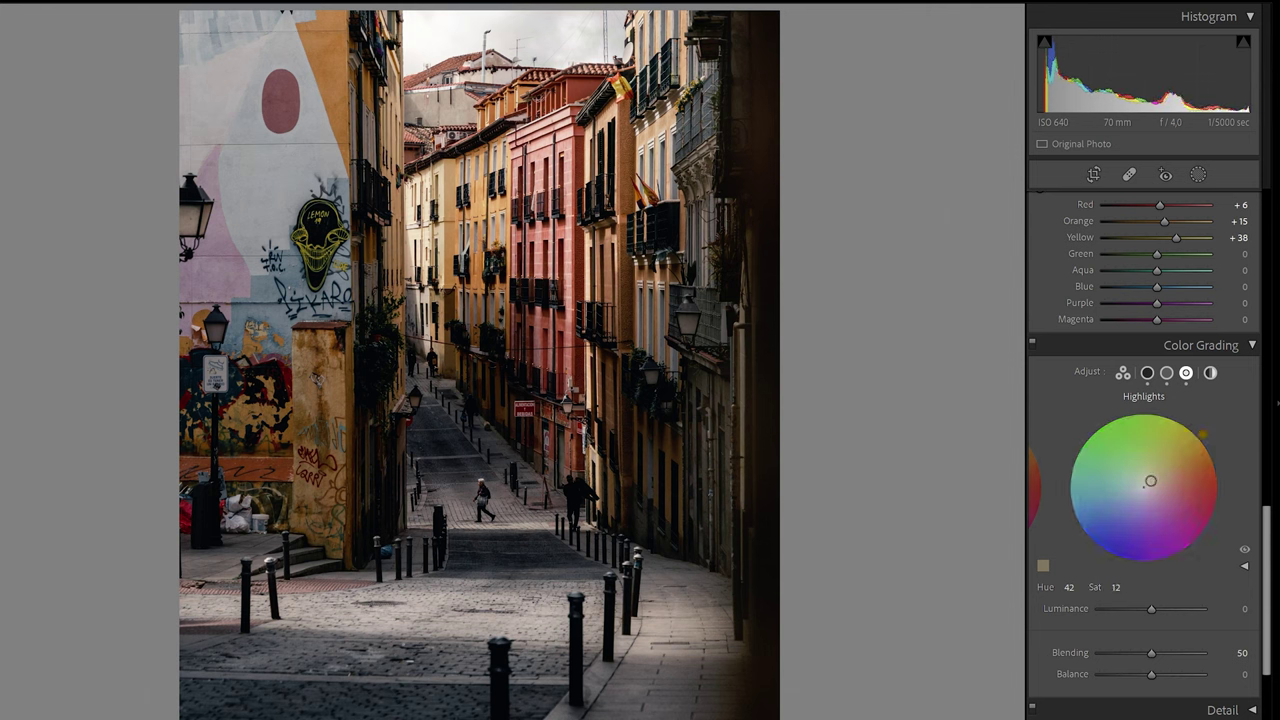
left_click(1034, 346)
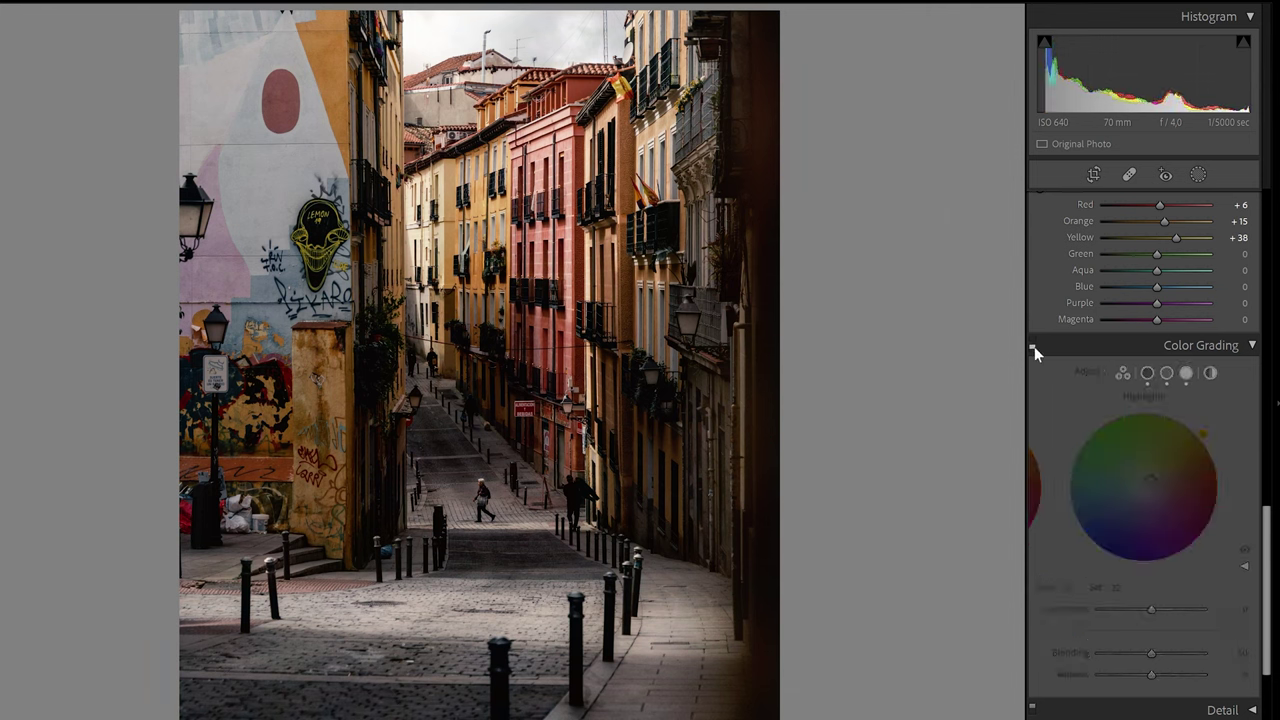
left_click(1034, 346)
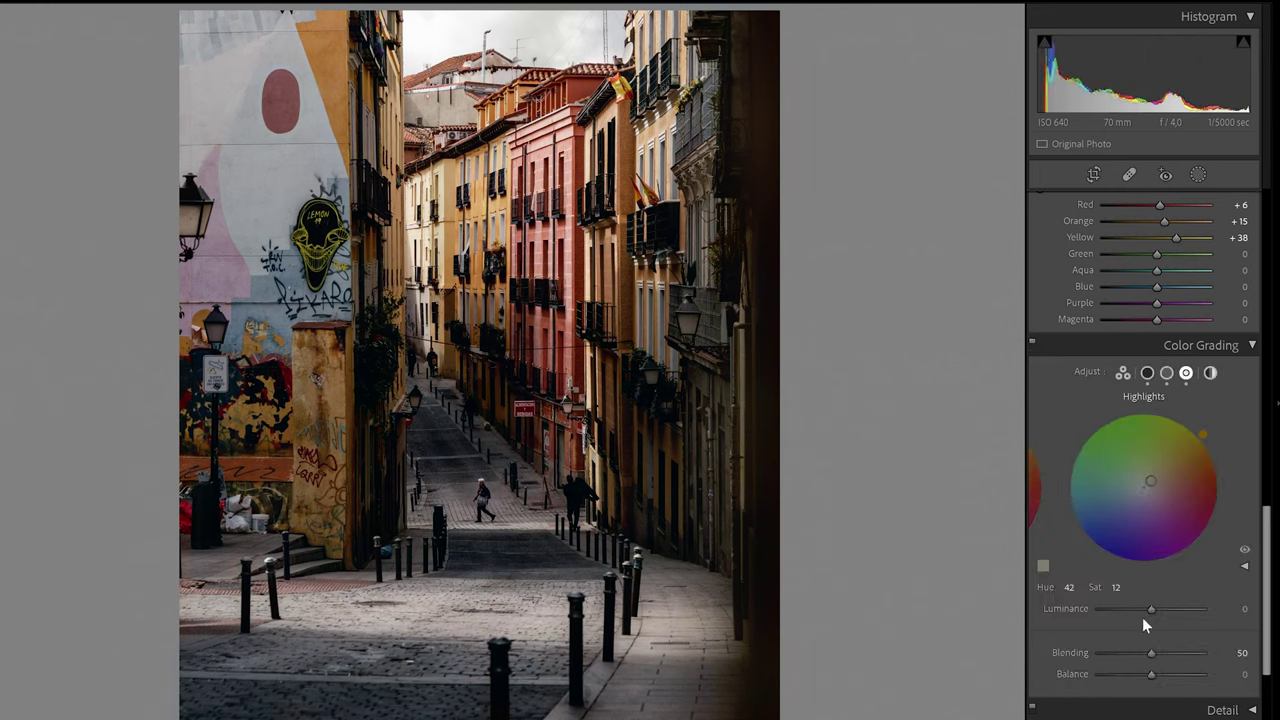
Set the Color Grading highlights luminance to +8
mouse_move(1152, 609)
left_mouse_down()
mouse_move(1186, 612)
mouse_move(1100, 597)
mouse_move(1154, 602)
left_mouse_up()
left_click(1238, 609)
type("8")
key("Return")
Try a lower Color Grading blending value and reset it to its default
left_click(1158, 659)
left_click_drag(1158, 659, 1131, 646)
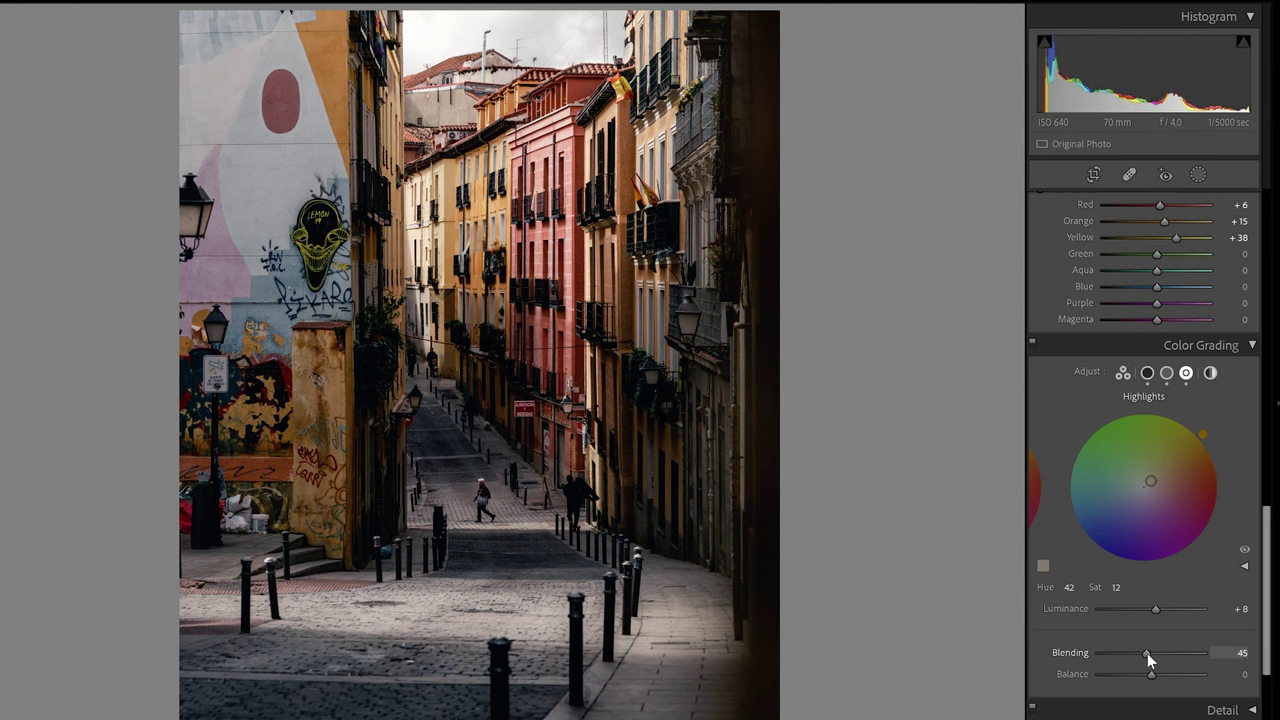
double_click(1151, 659)
Try the Color Grading balance in both directions, set it to −10, and compare the photo before and after
left_click_drag(1151, 674, 1118, 676)
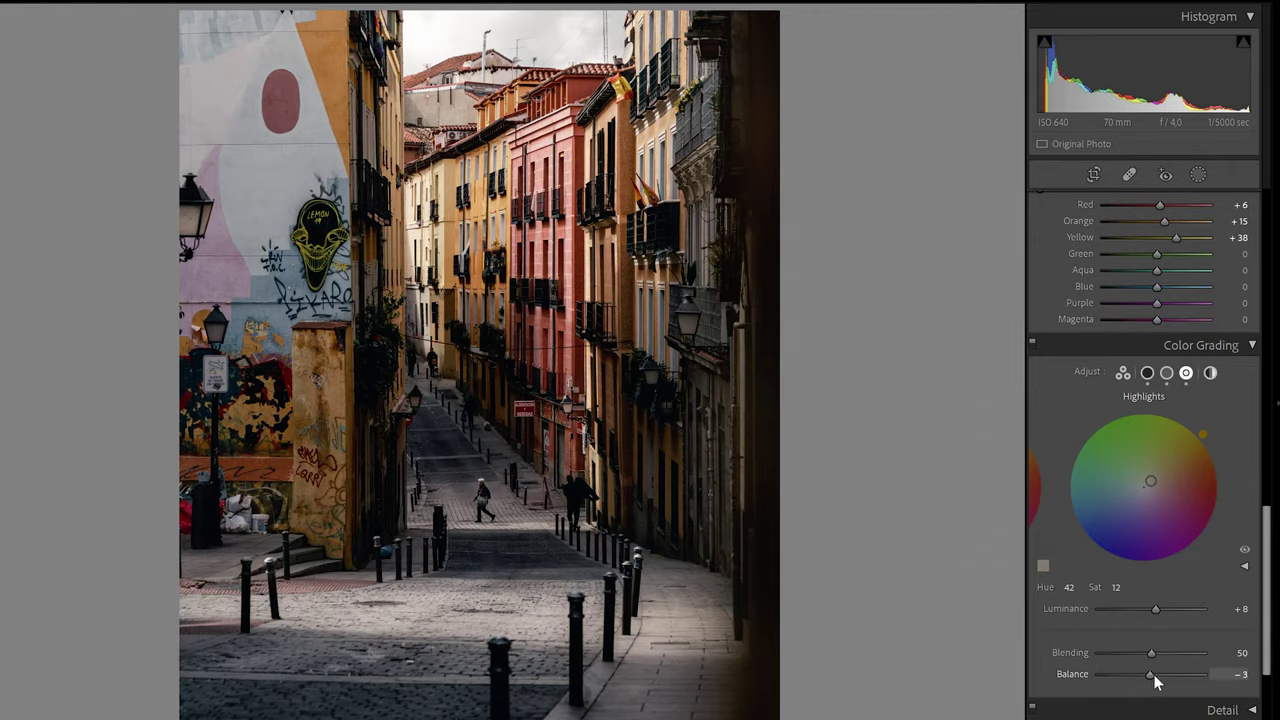
left_click_drag(1153, 674, 1266, 656)
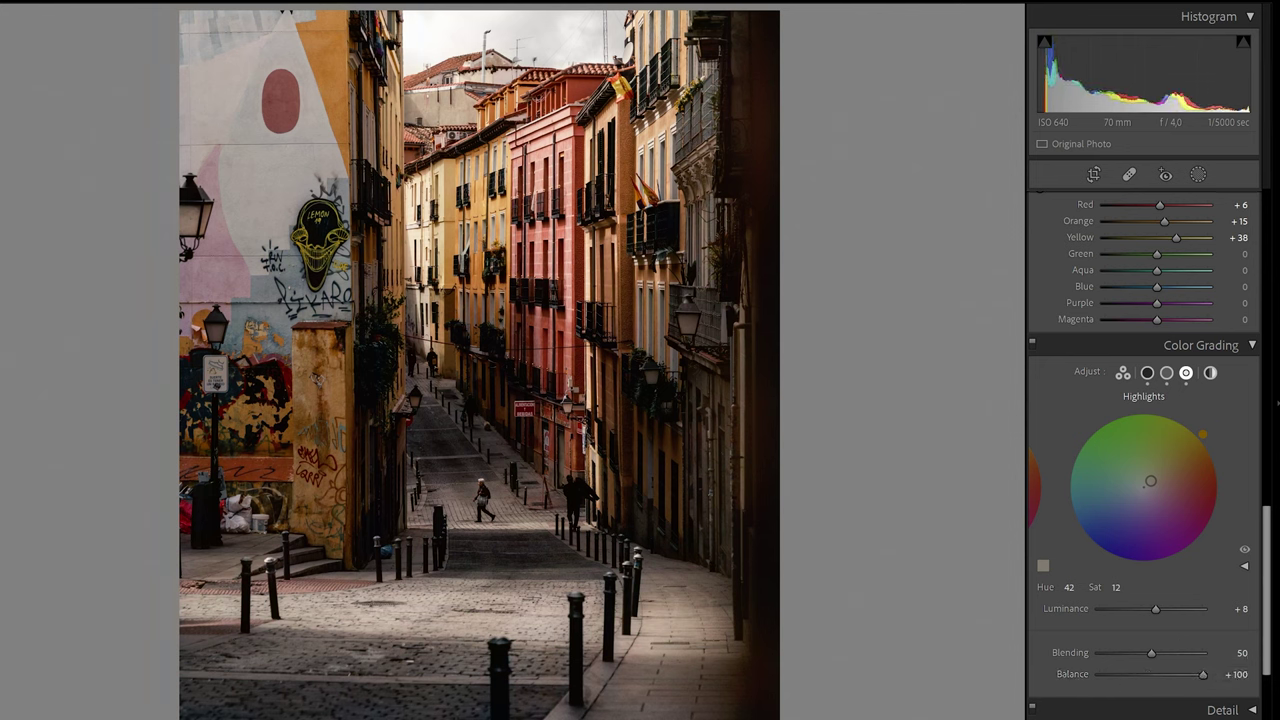
left_click_drag(1193, 676, 1152, 671)
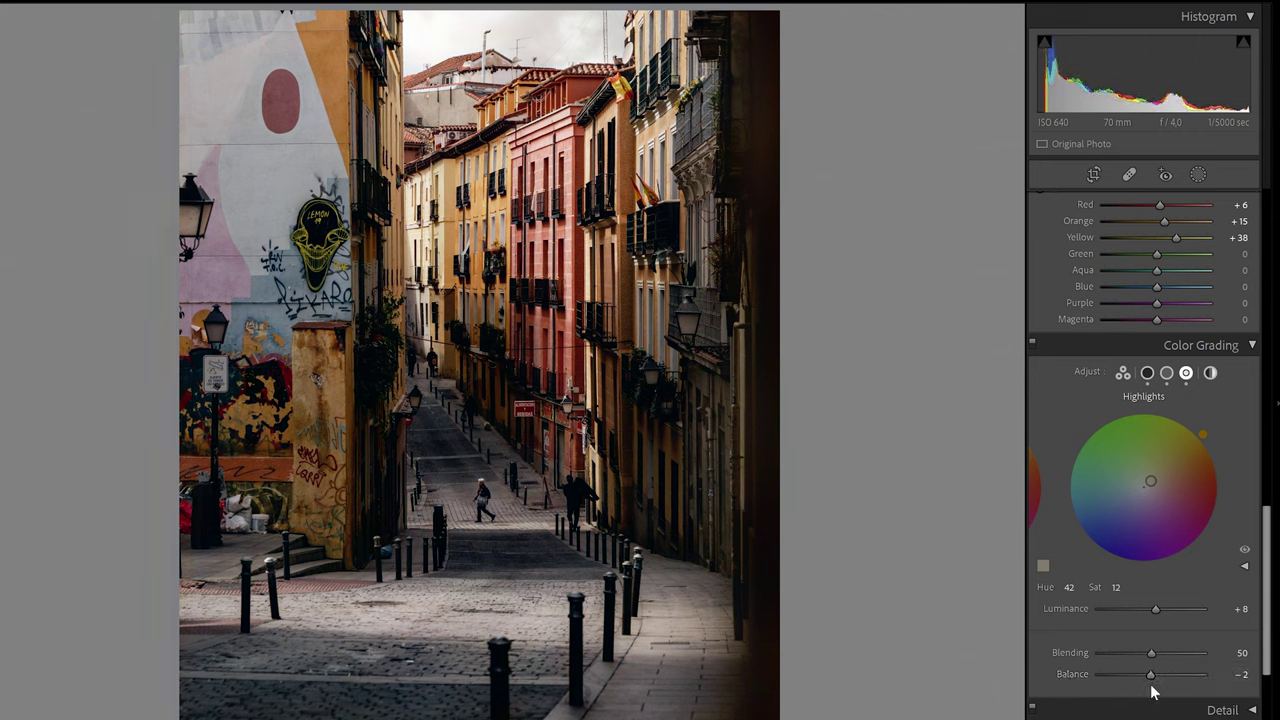
left_click_drag(1151, 673, 1148, 672)
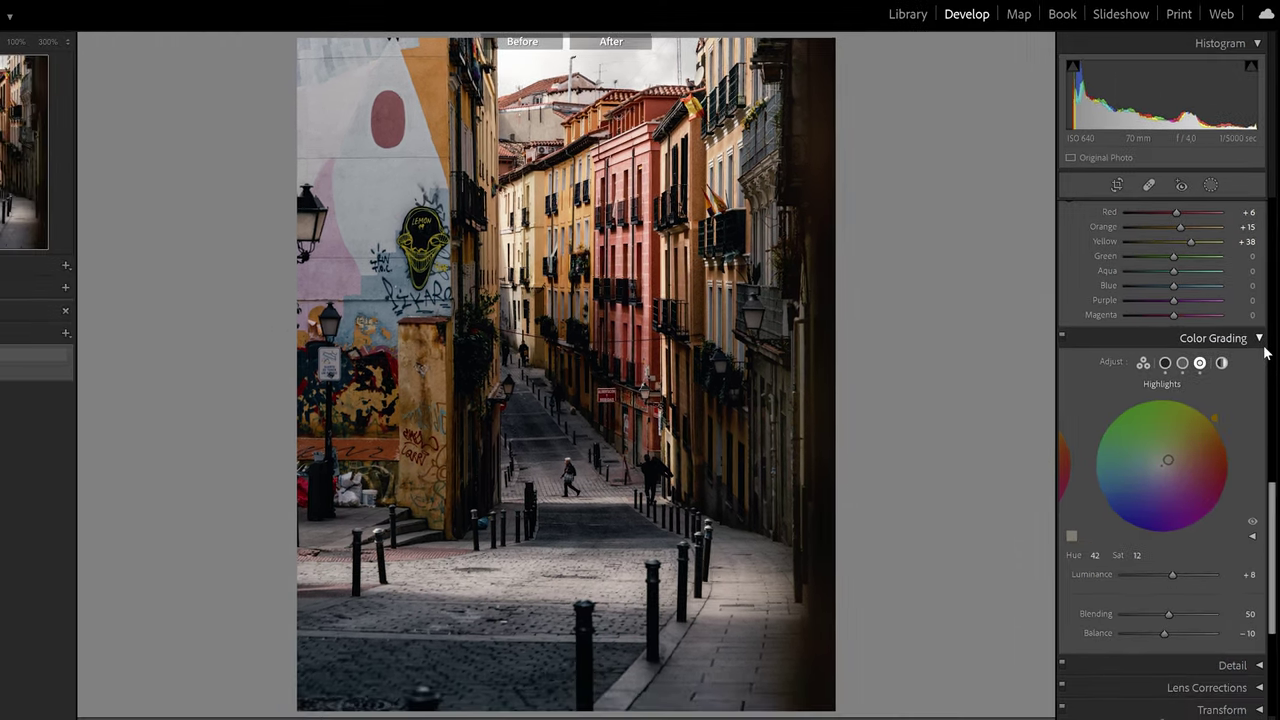
key("y")
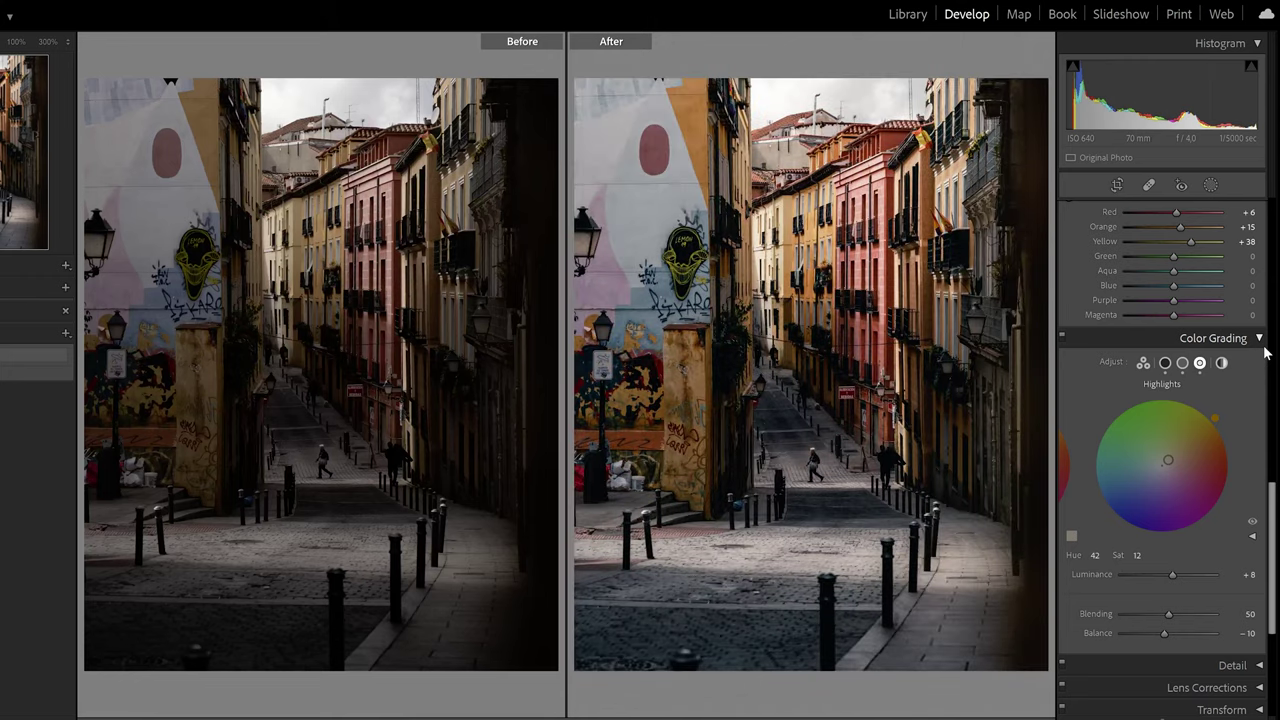
key("y")
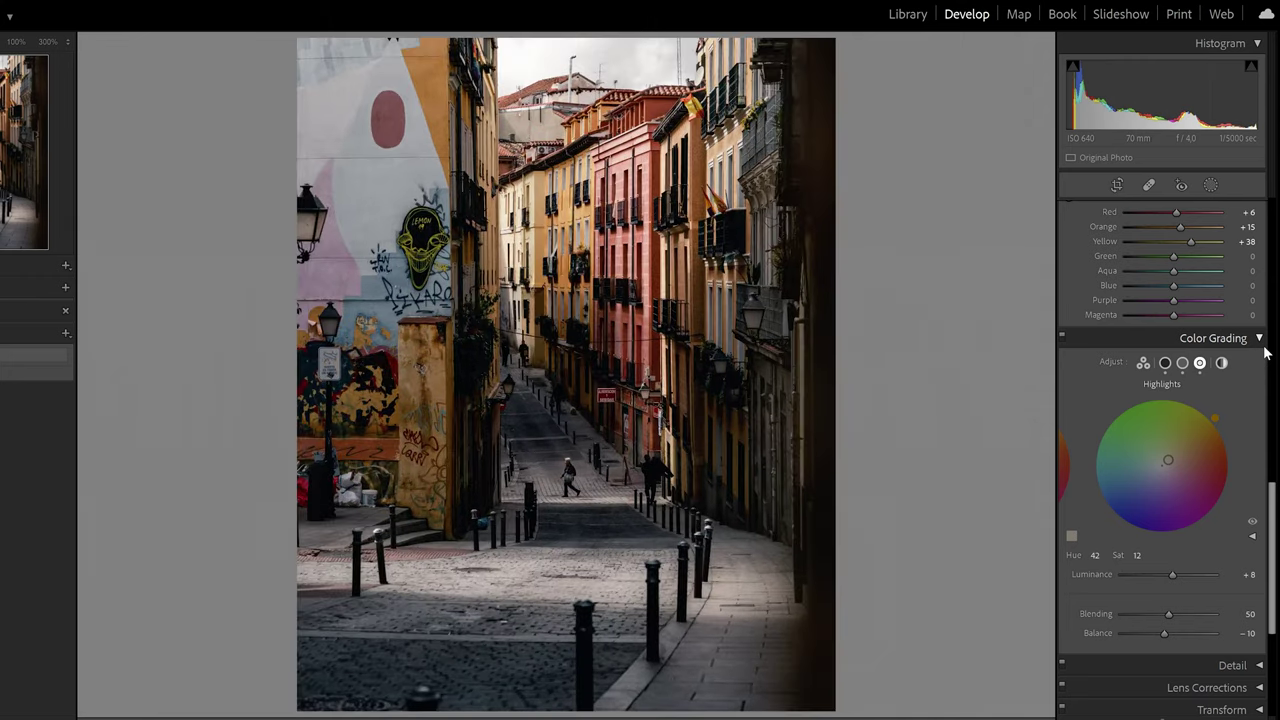
Sharpen the photo with amount 50 and detail 30, and raise masking to about 85 using the mask preview
scroll(1275, 573, "down", 2)
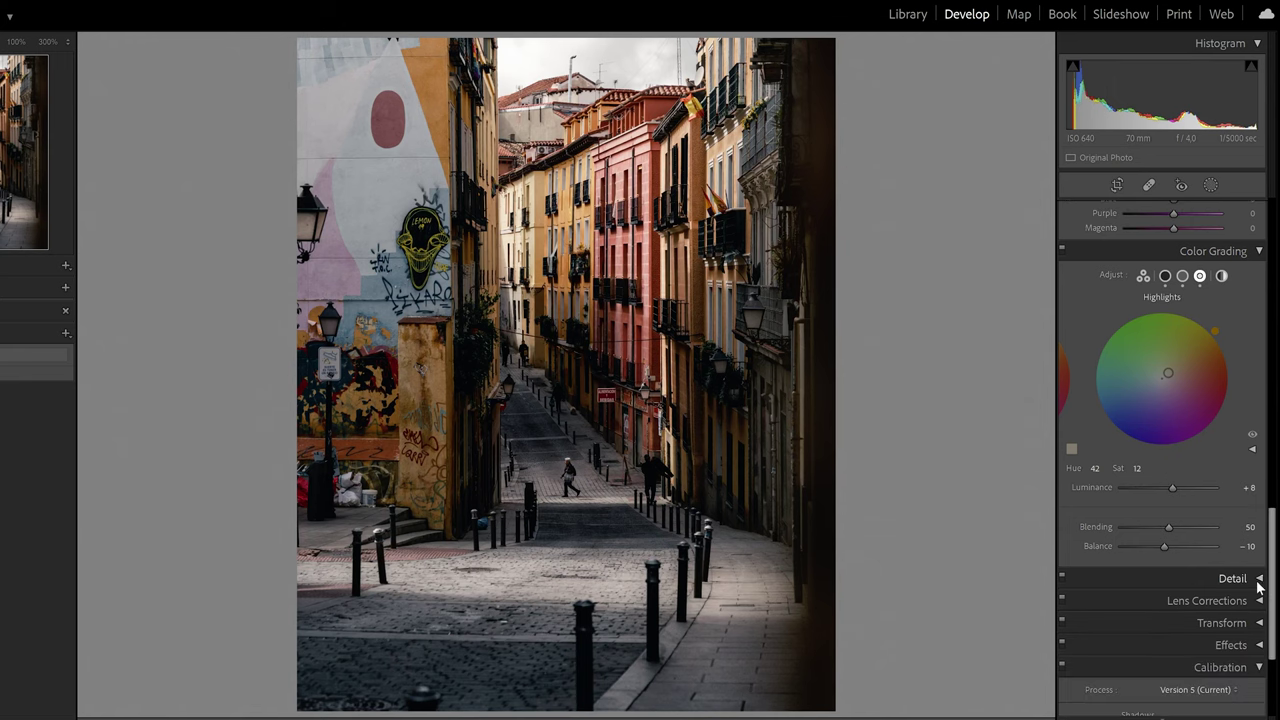
left_click(1258, 576)
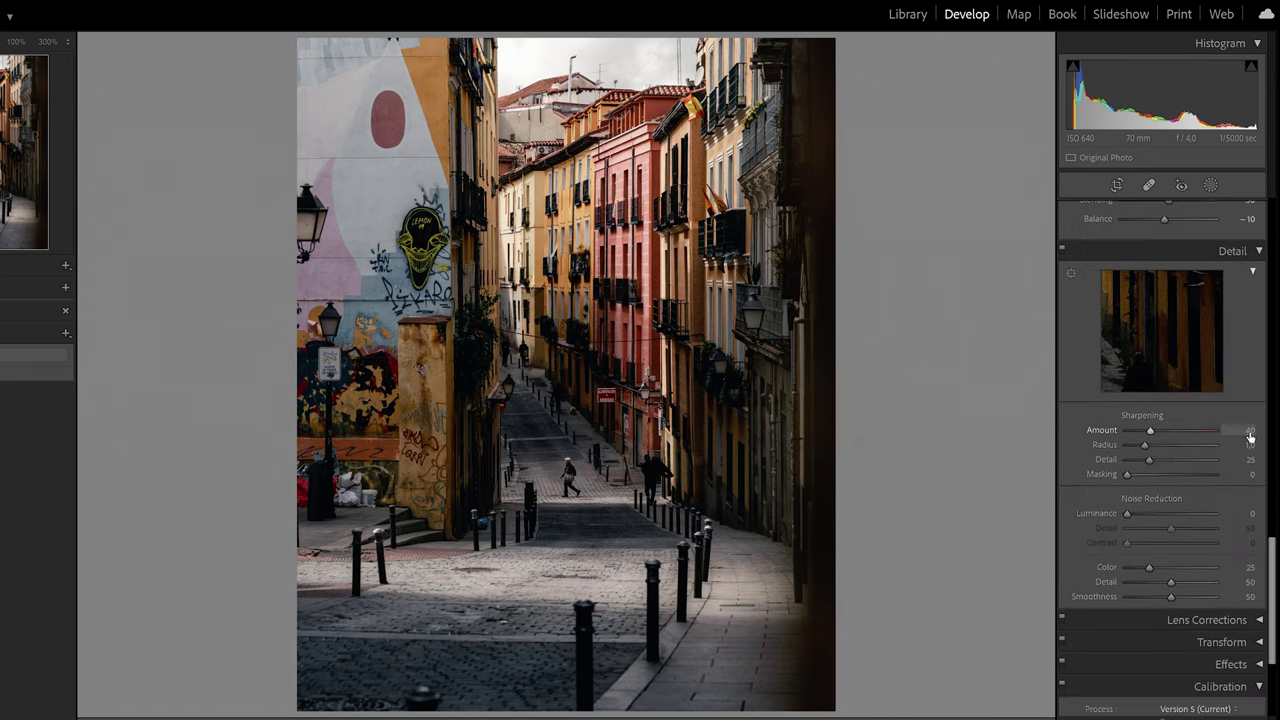
left_click(1237, 429)
type("50")
key("Return")
left_click(1240, 460)
type("30")
key("Return")
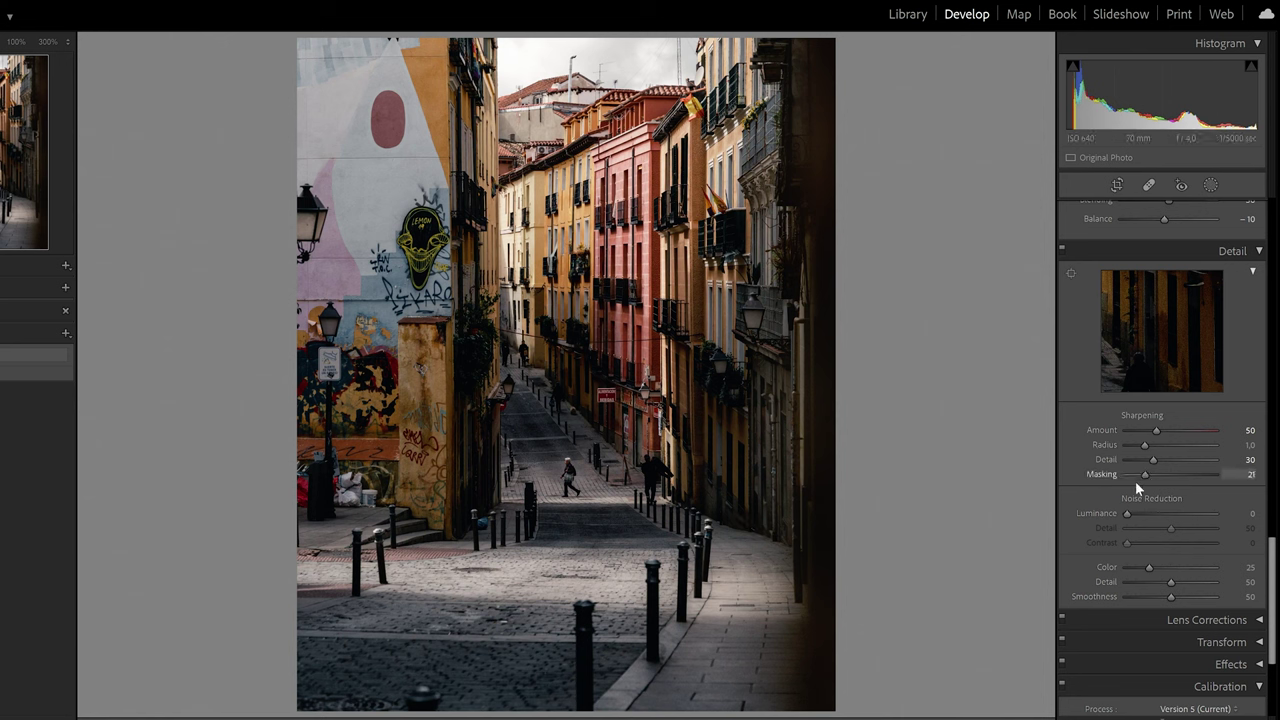
left_click_drag(1157, 472, 1206, 463)
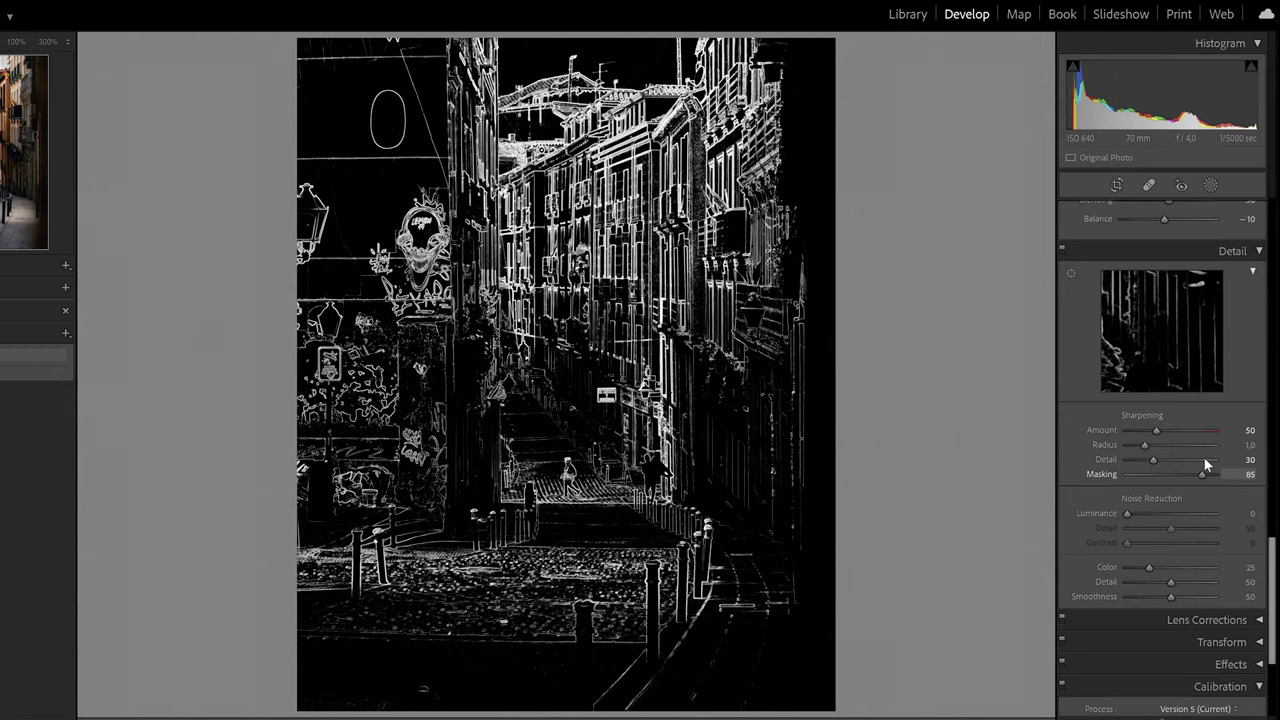
left_click_drag(1203, 456, 1203, 456)
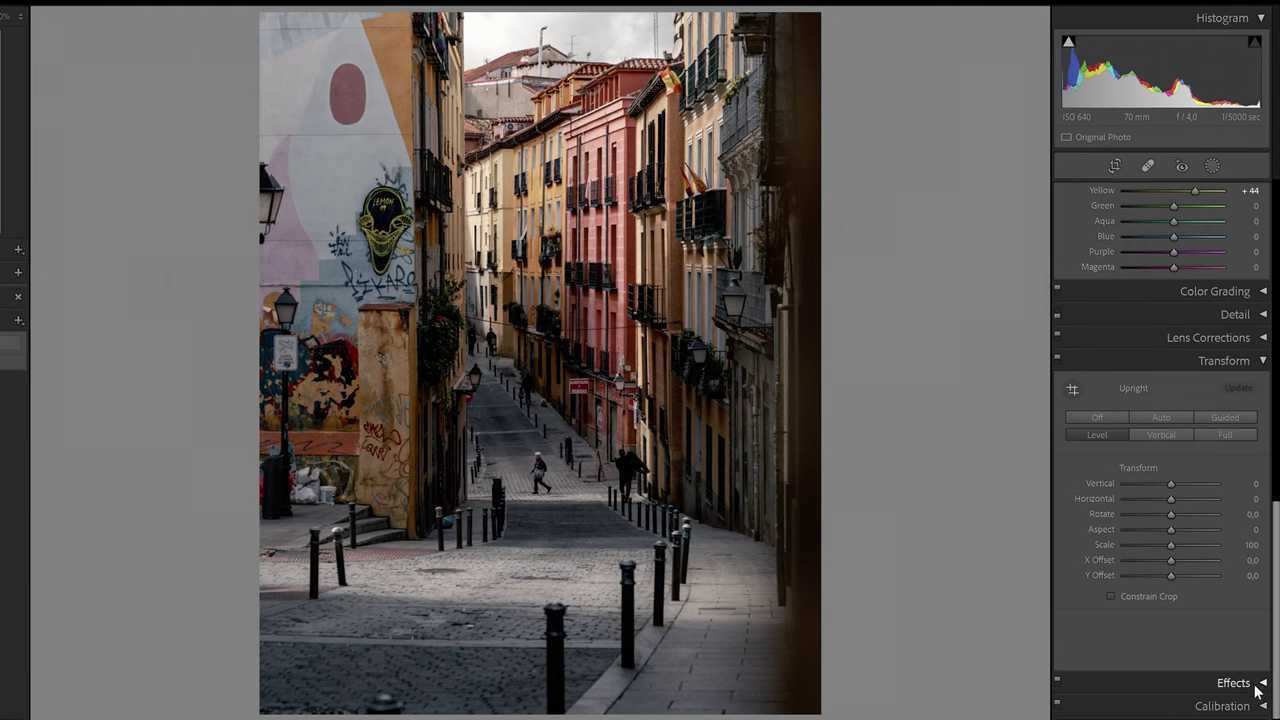
Darken the photo's edges with a post-crop vignetting amount of −12 and adjust the grain
key("ctrl+8")
scroll(1211, 517, "down", 1)
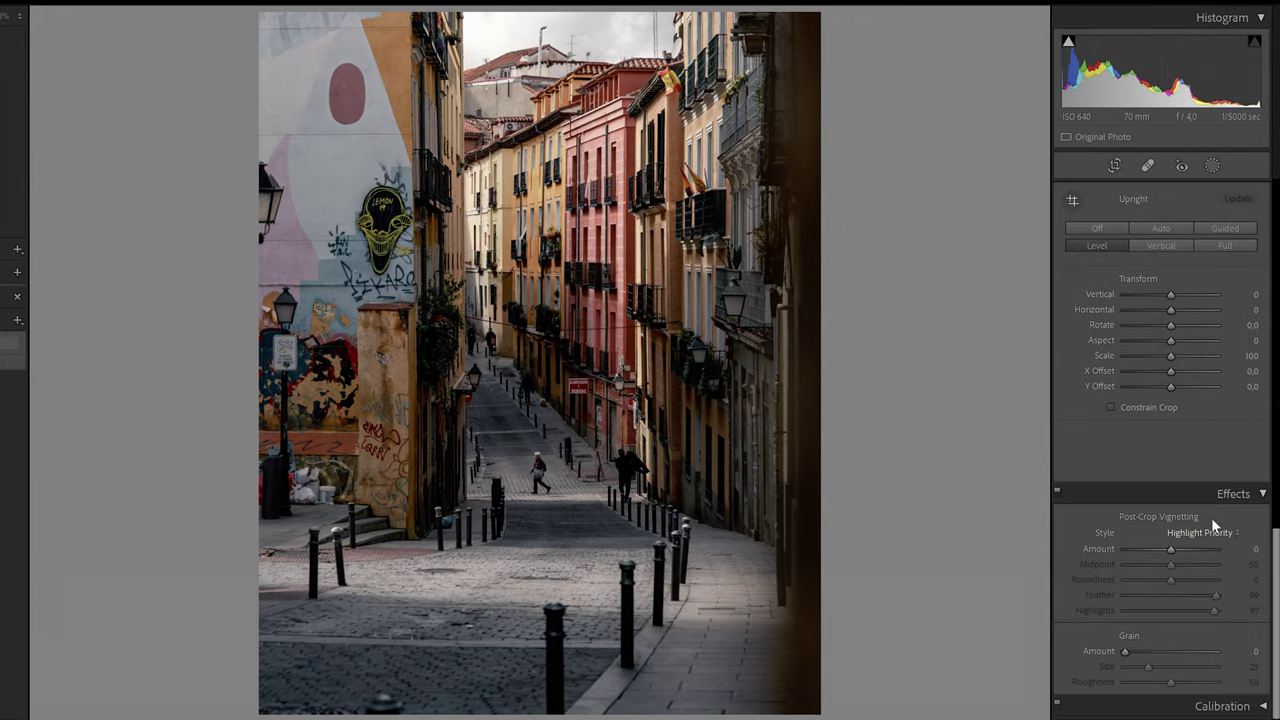
left_click_drag(1174, 549, 1169, 549)
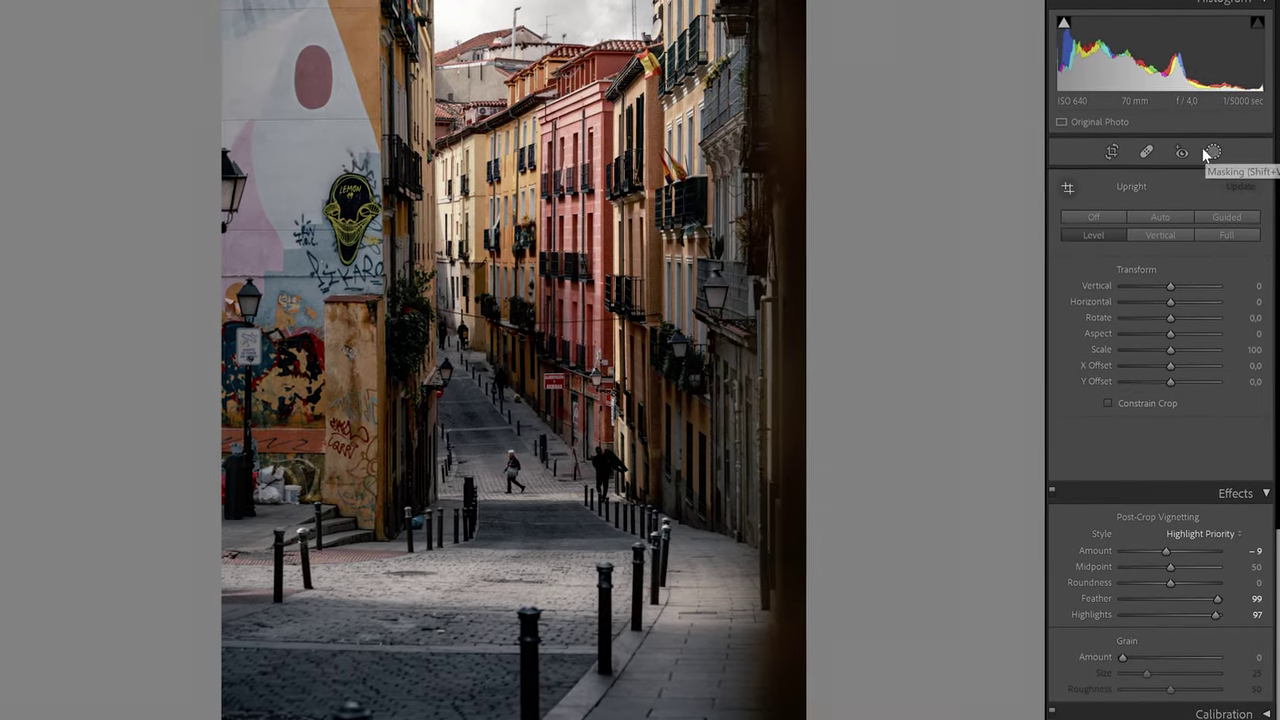
left_click_drag(1168, 553, 1169, 561)
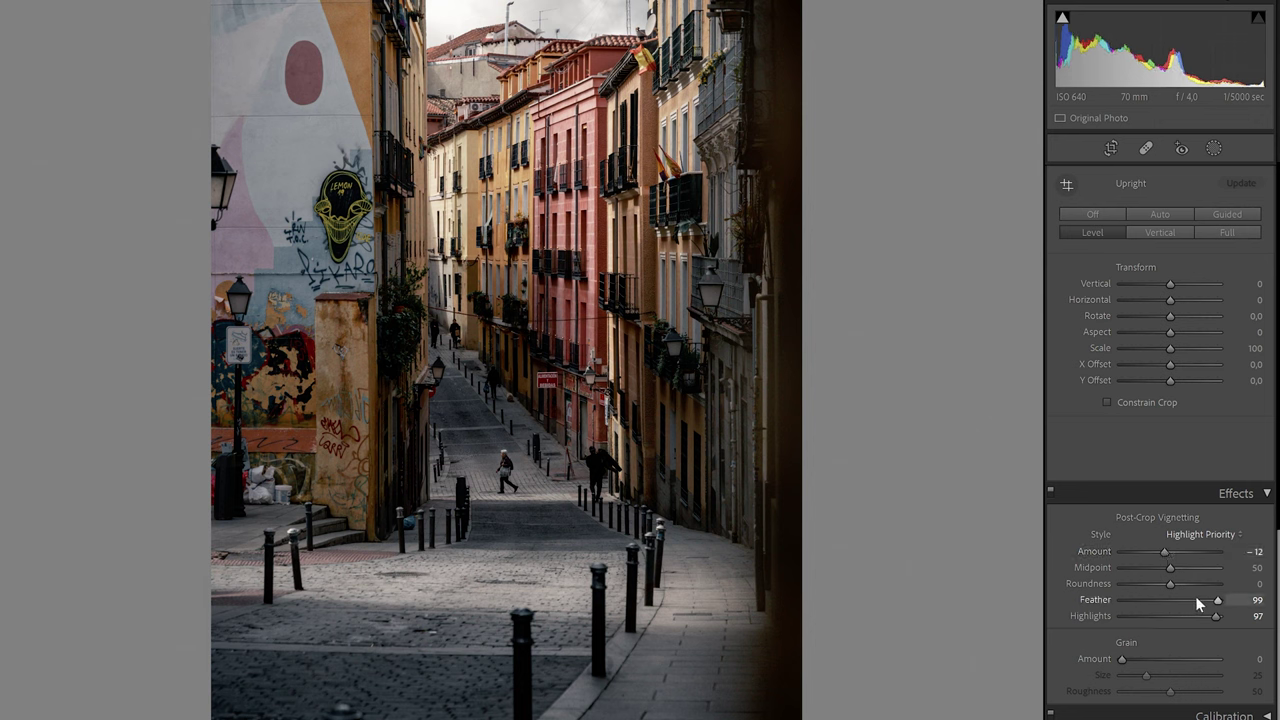
mouse_move(1211, 599)
left_mouse_down()
mouse_move(1183, 601)
mouse_move(1221, 604)
mouse_move(1193, 619)
mouse_move(1209, 619)
left_mouse_up()
left_click_drag(1139, 660, 1209, 657)
key("2")
key("5")
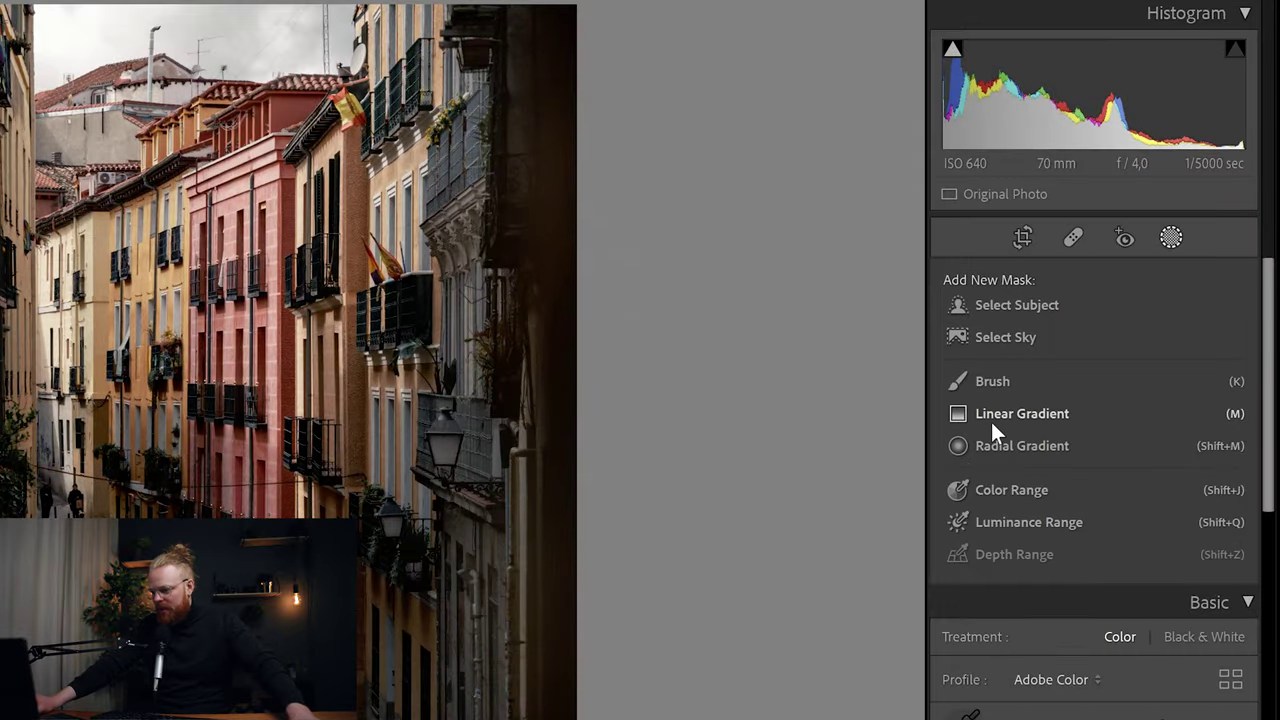
Add a linear gradient mask over the right side of the street, widen its falloff, and set its exposure to −0.39
left_click(991, 416)
left_click(52, 42)
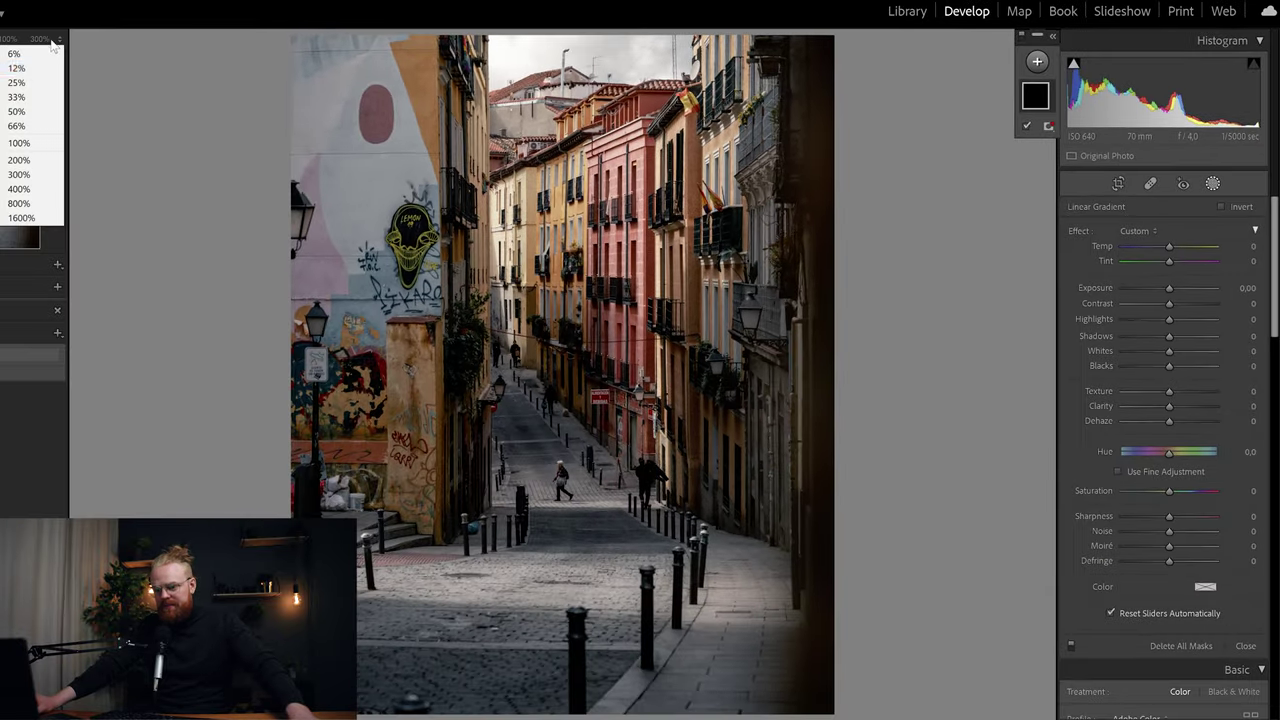
left_click(16, 82)
left_click_drag(730, 424, 610, 410)
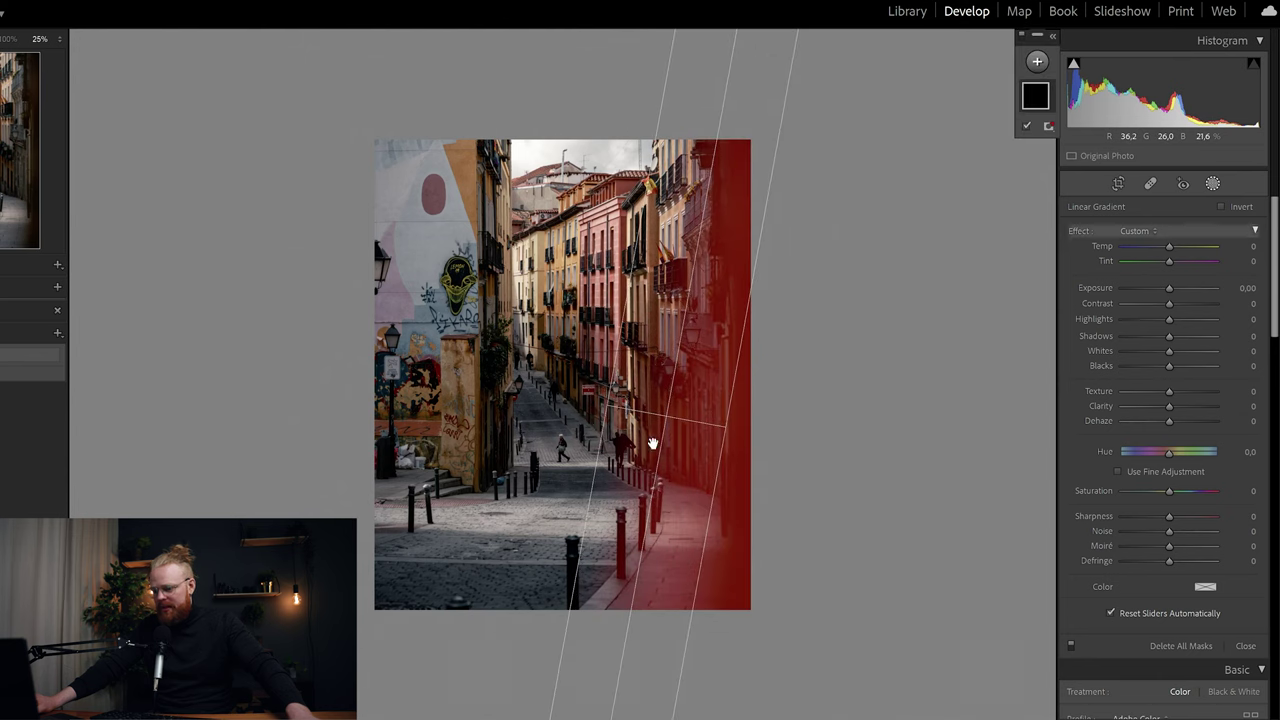
left_click_drag(726, 423, 858, 452)
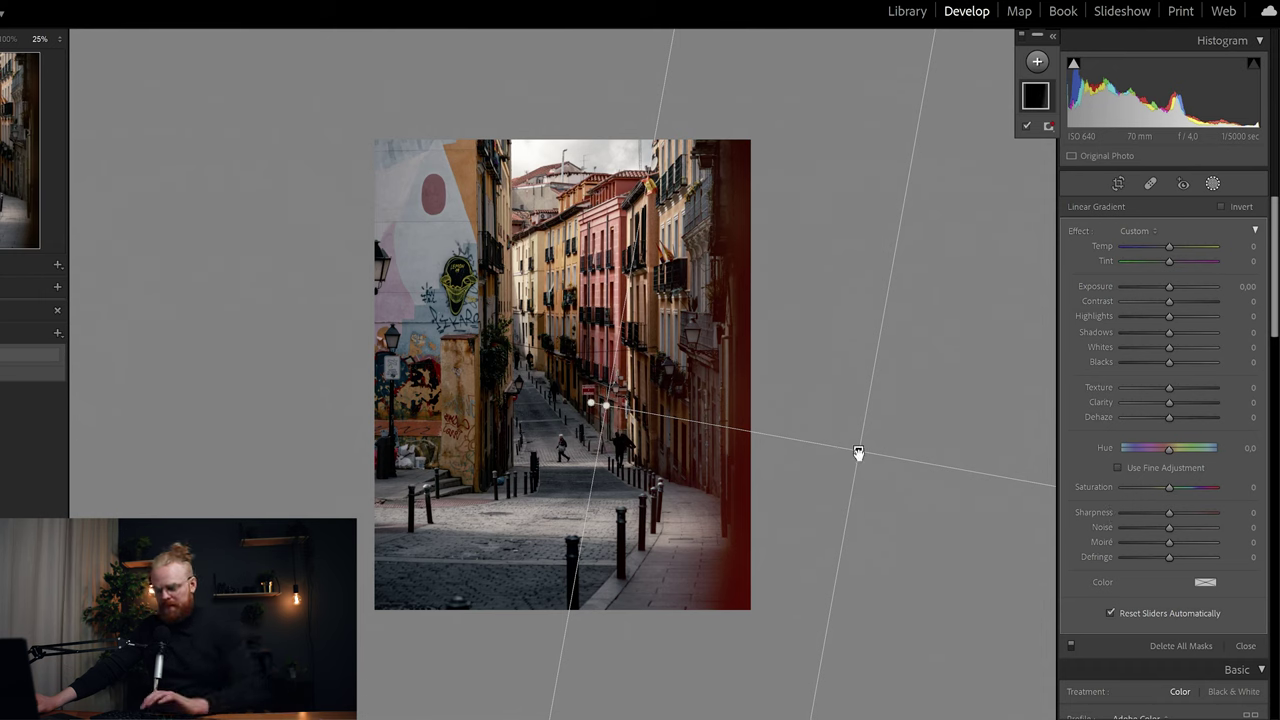
left_click_drag(1139, 287, 1164, 289)
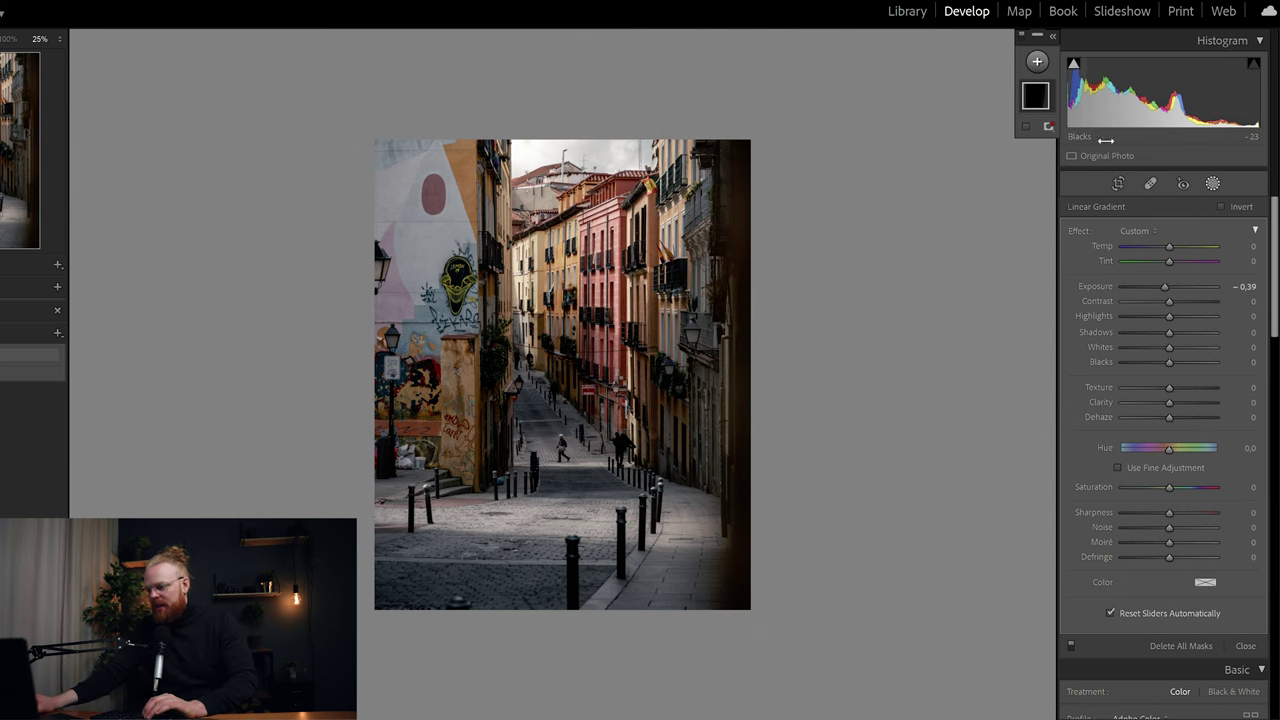
left_click(1213, 185)
left_click(1213, 184)
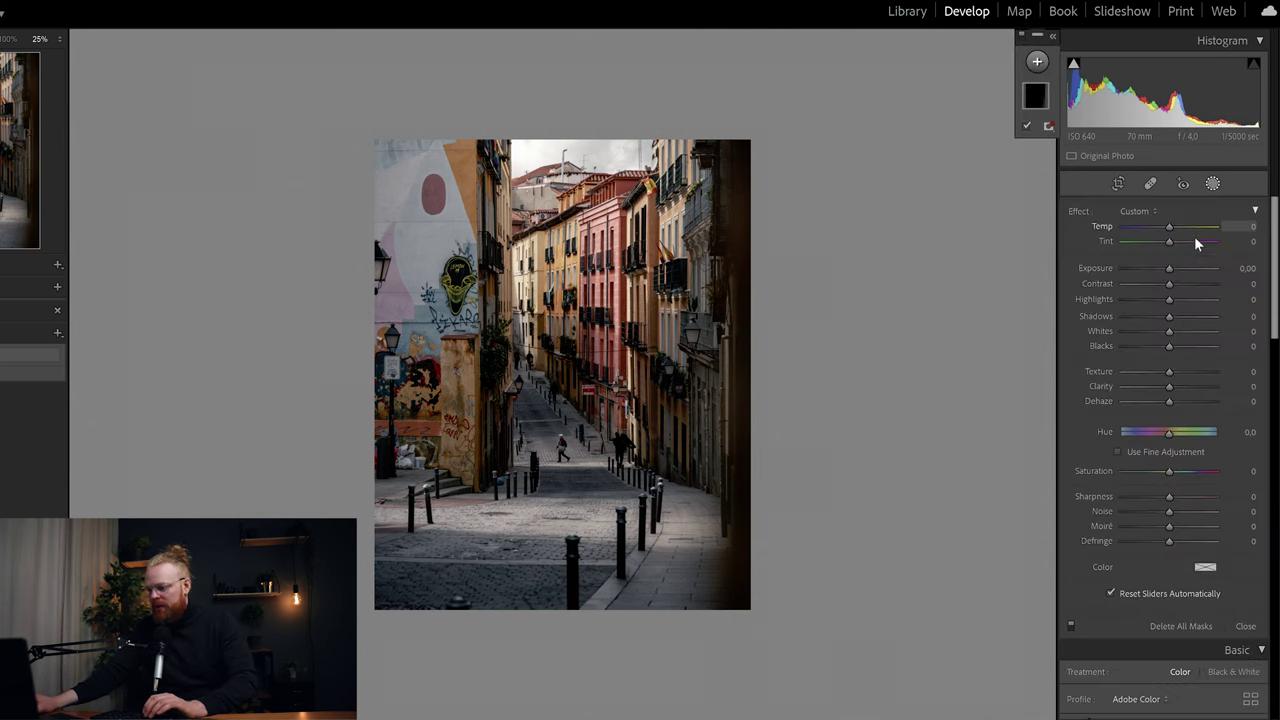
Add a second linear gradient mask over the left wall of the street and set its exposure to −0.29
left_click(1037, 60)
left_click(1068, 160)
left_click_drag(303, 409, 493, 382)
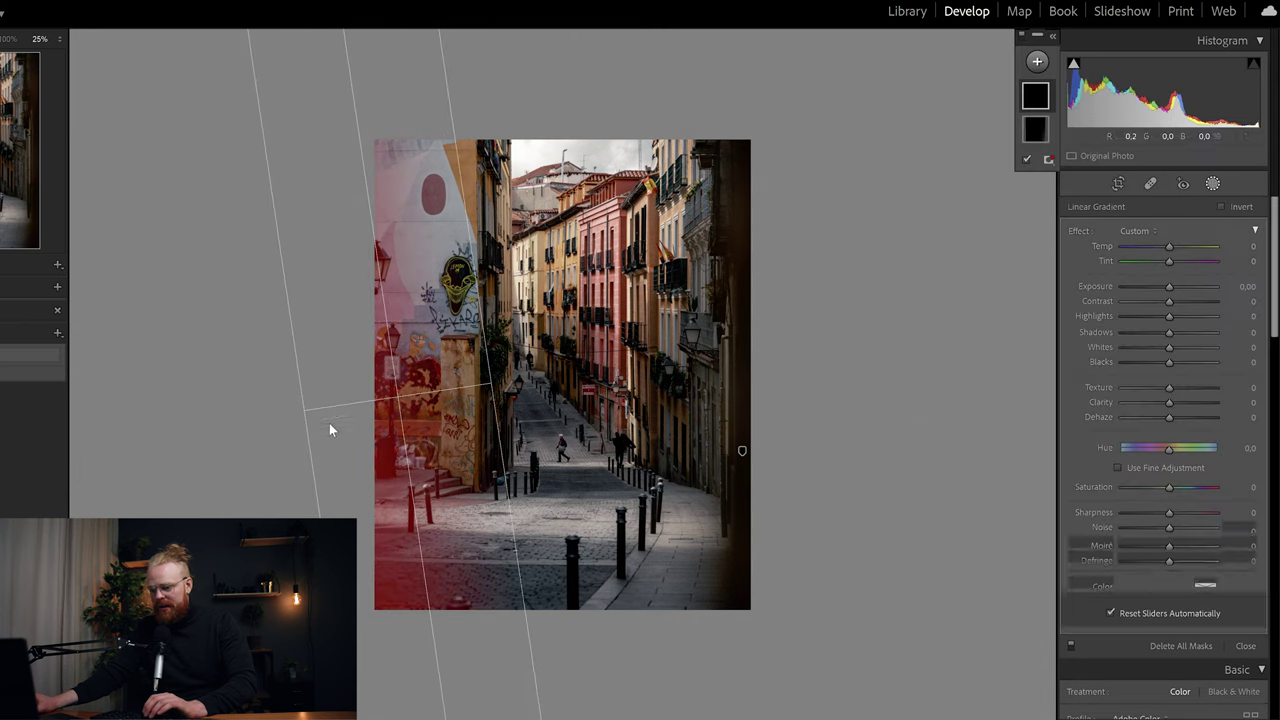
left_click_drag(1170, 285, 1171, 289)
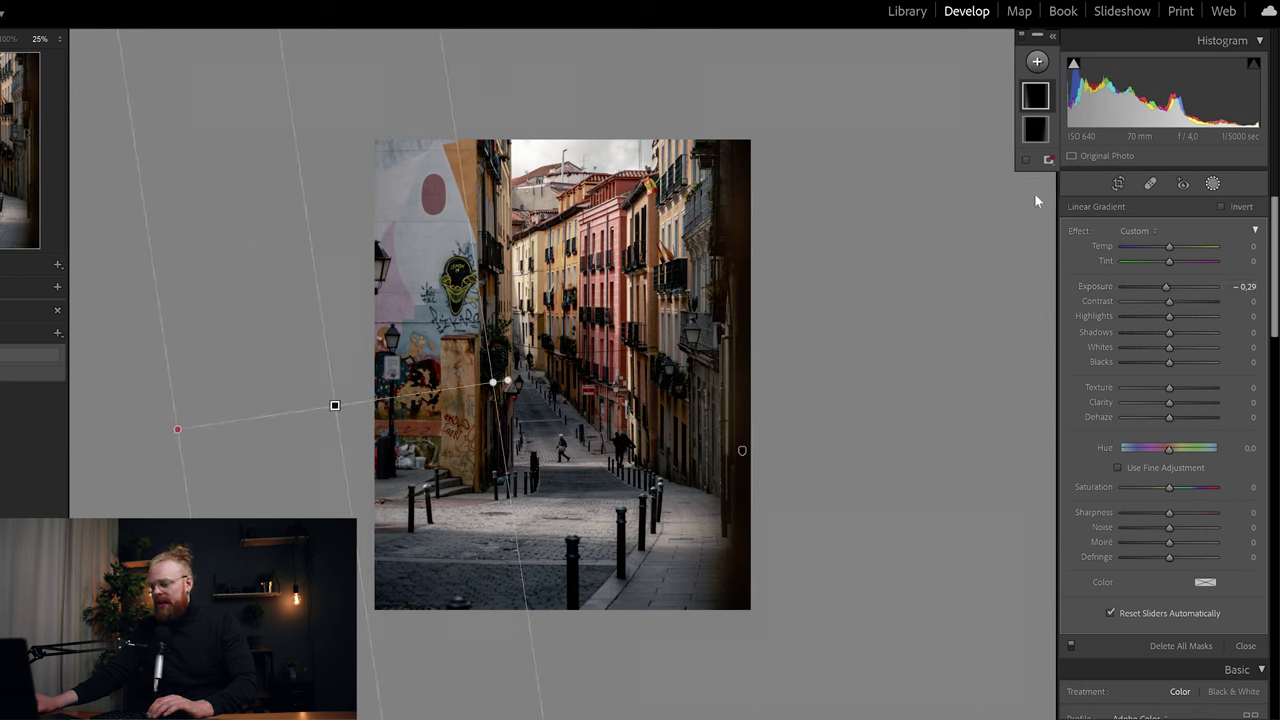
Add a third linear gradient mask over the foreground pavement, widen its falloff downward, and set its exposure to −0.23
left_click(1044, 66)
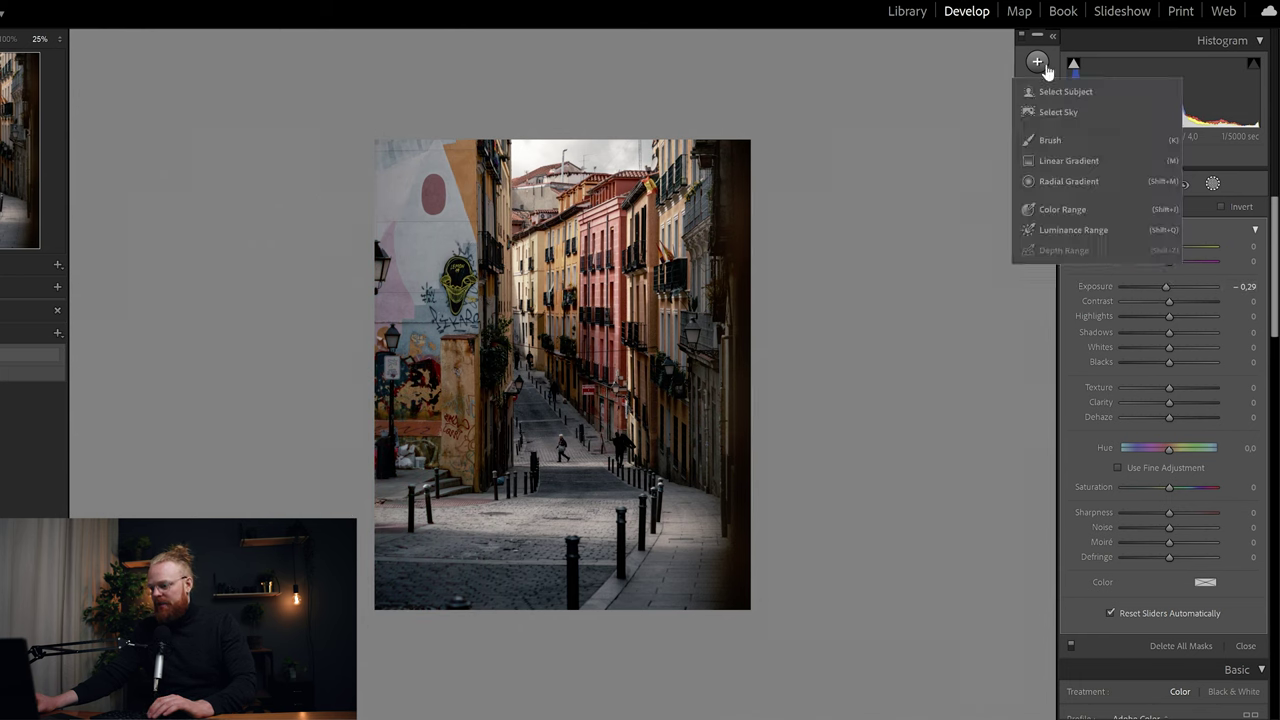
left_click(1068, 160)
left_click_drag(513, 648, 518, 468)
left_click_drag(518, 648, 518, 715)
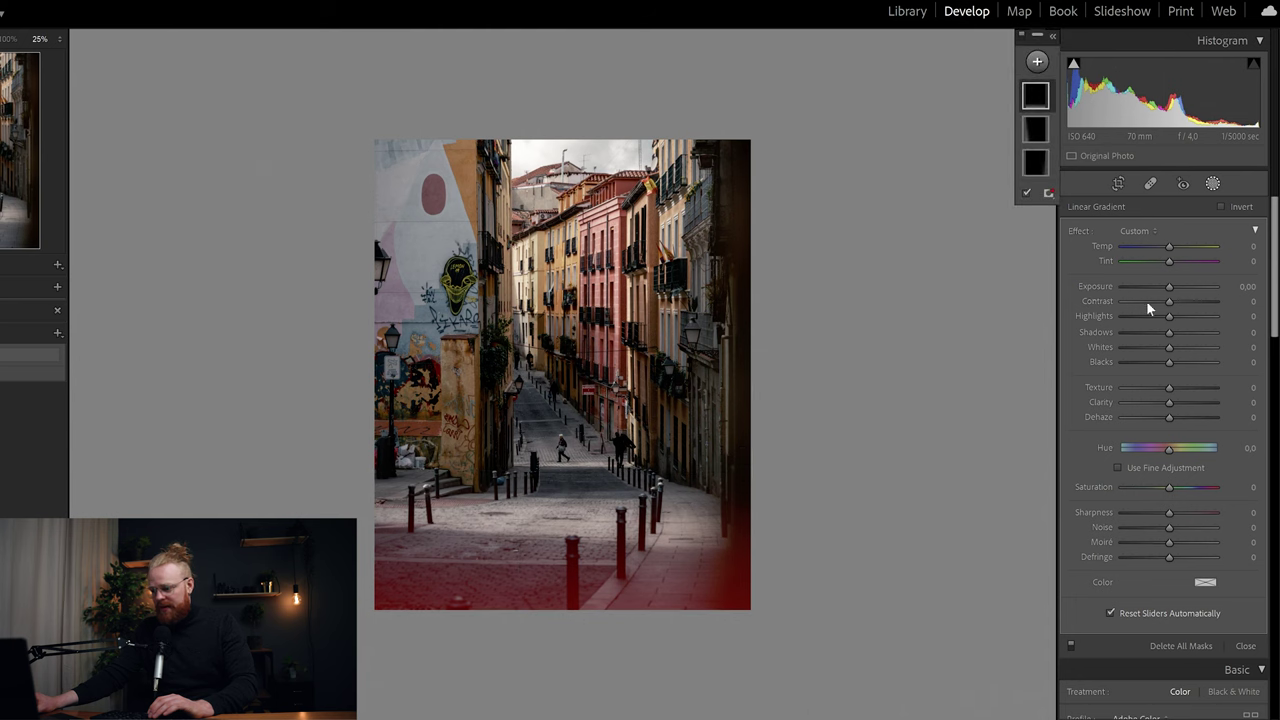
key("o")
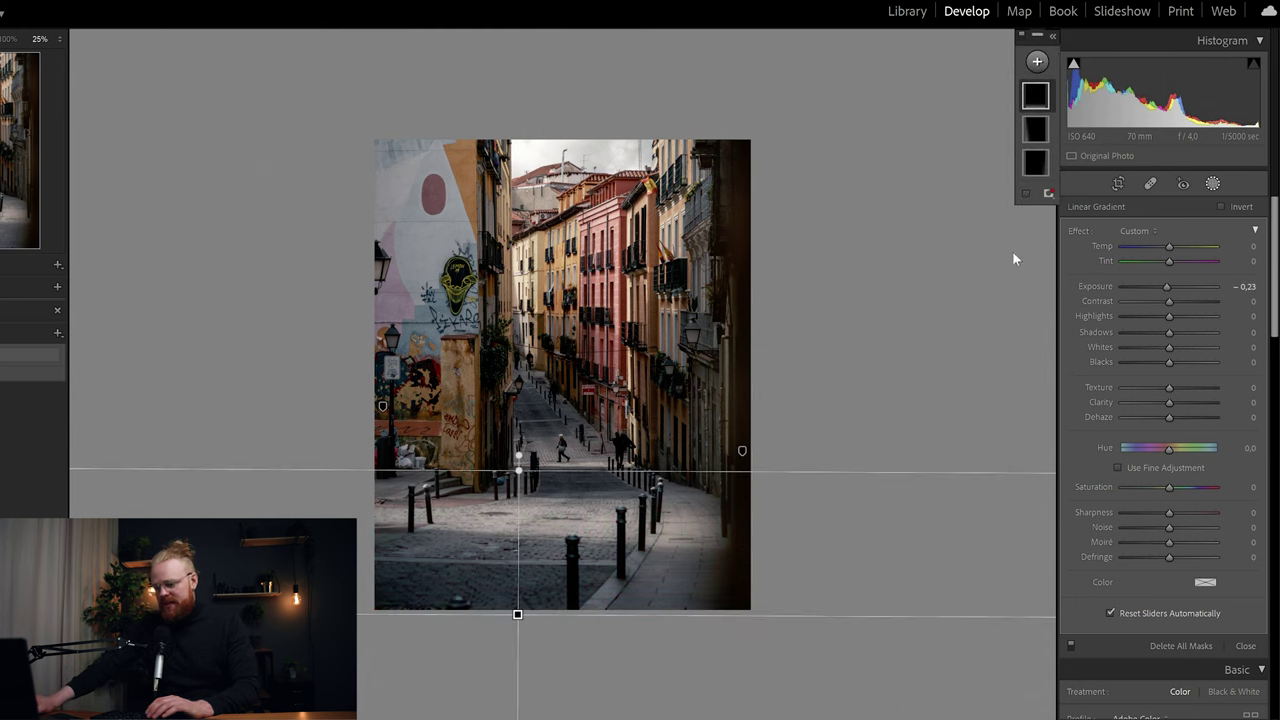
Add a brush mask of size 25 and paint it over the street's right edge, the foreground pavement and the left wall
left_click(522, 458)
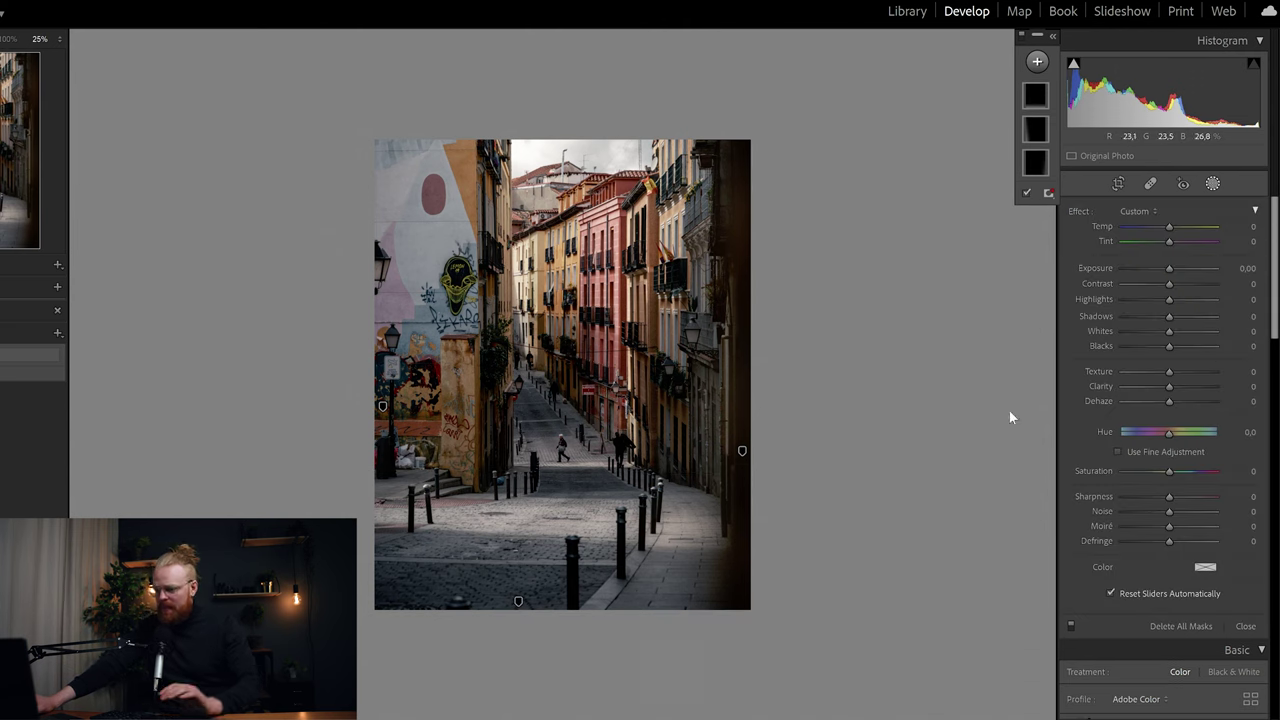
left_click(1039, 63)
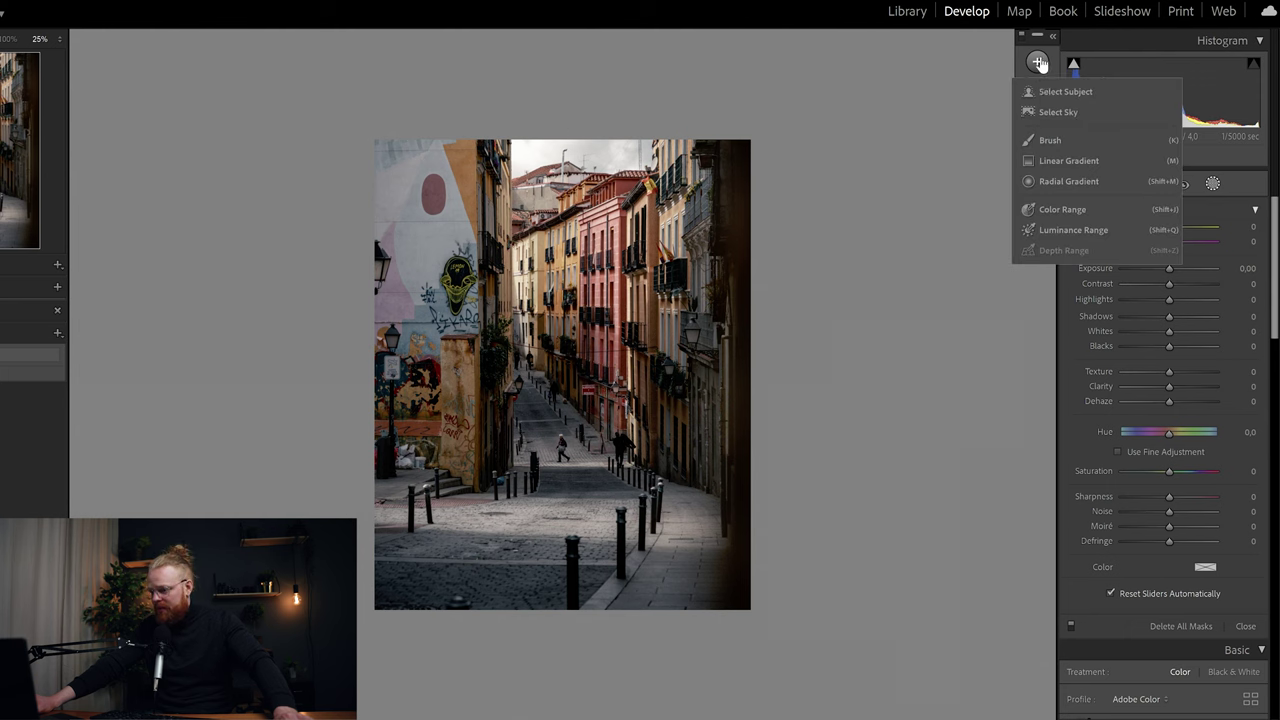
left_click(1050, 140)
key("bracketright")
left_click_drag(1179, 256, 1230, 257)
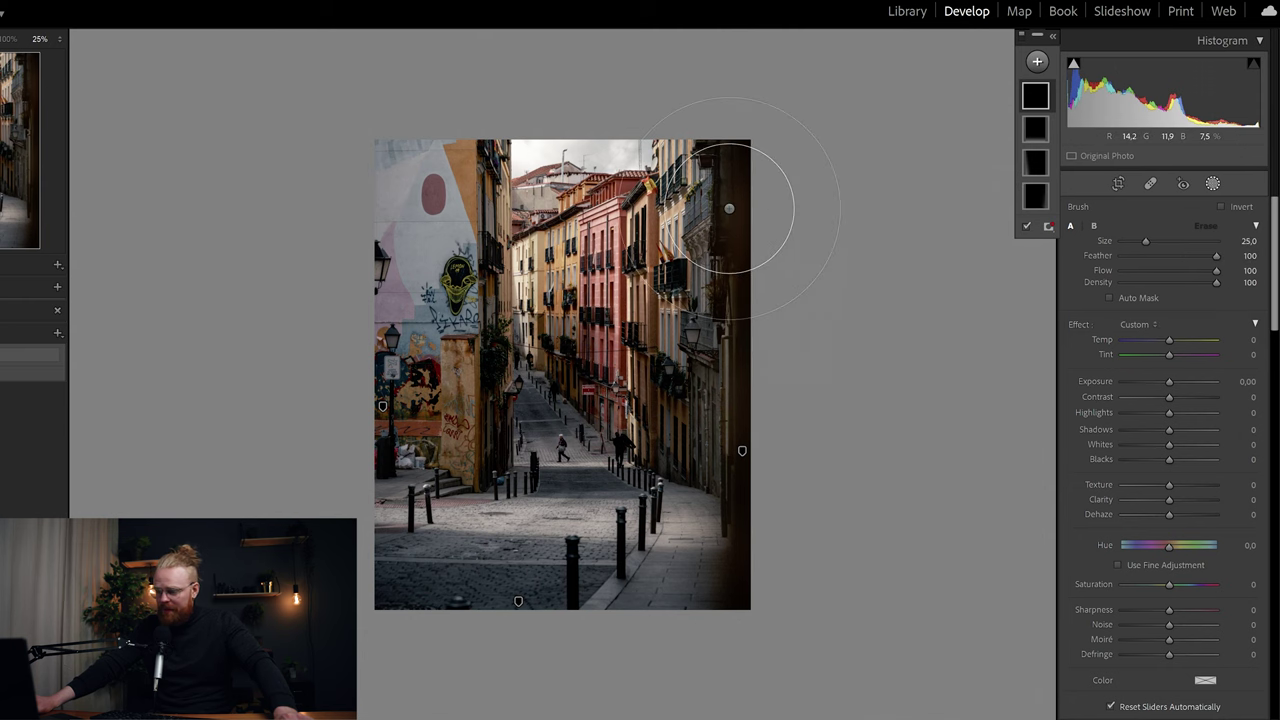
key("bracketright")
mouse_move(780, 183)
left_mouse_down()
mouse_move(821, 254)
mouse_move(838, 373)
left_mouse_up()
mouse_move(828, 626)
left_mouse_down()
mouse_move(765, 657)
mouse_move(682, 673)
mouse_move(410, 660)
left_mouse_up()
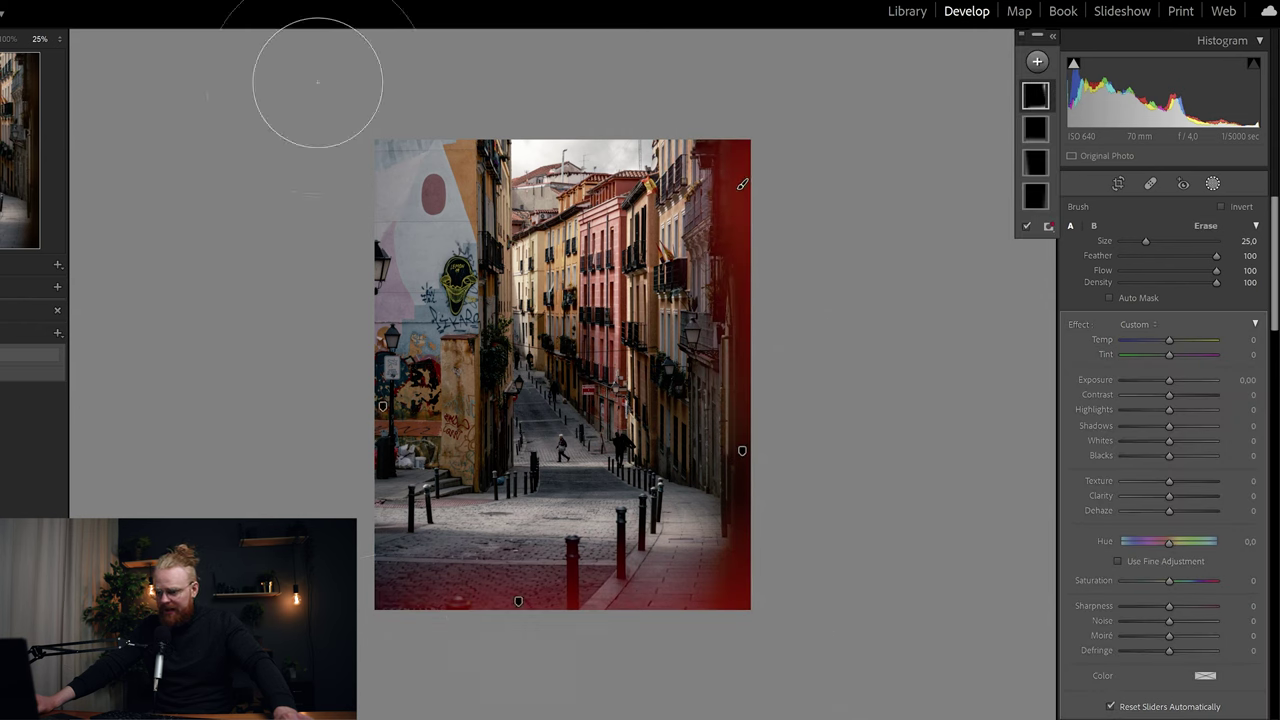
mouse_move(392, 205)
left_mouse_down()
mouse_move(391, 194)
mouse_move(366, 234)
mouse_move(356, 364)
mouse_move(314, 451)
mouse_move(330, 530)
left_mouse_up()
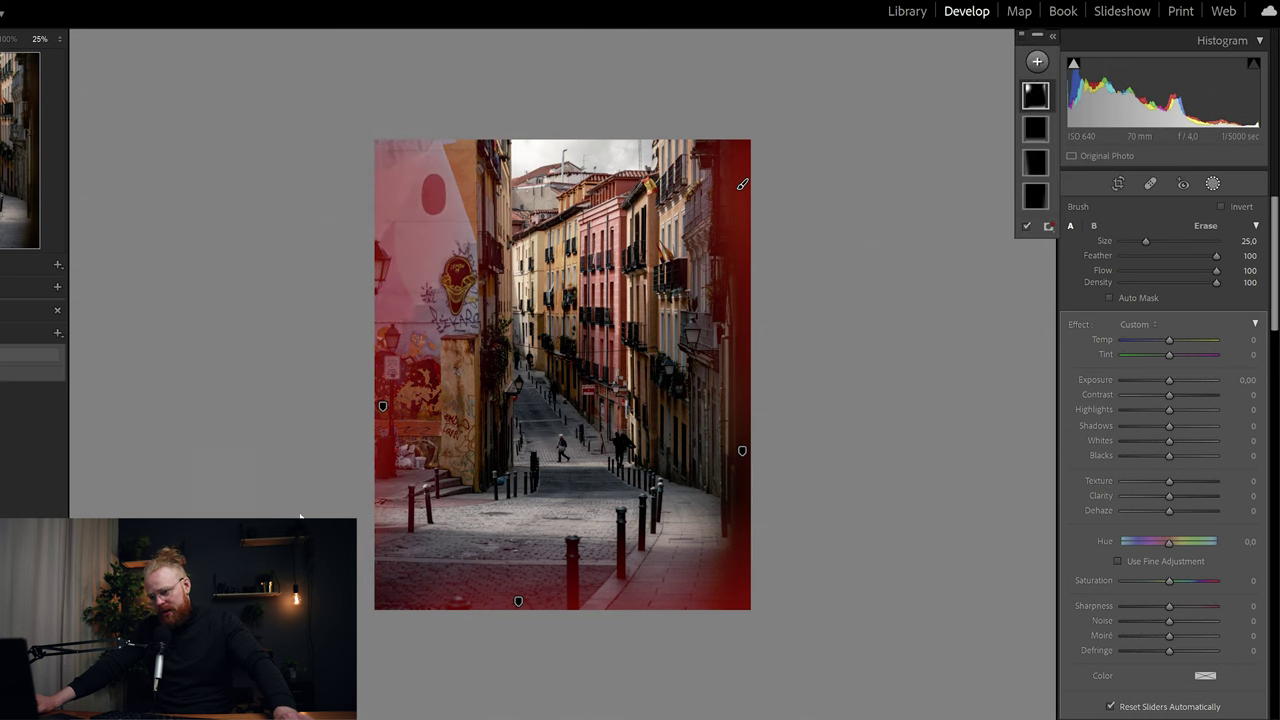
mouse_move(349, 269)
left_mouse_down()
mouse_move(302, 399)
mouse_move(303, 520)
left_mouse_up()
left_click_drag(300, 655, 540, 715)
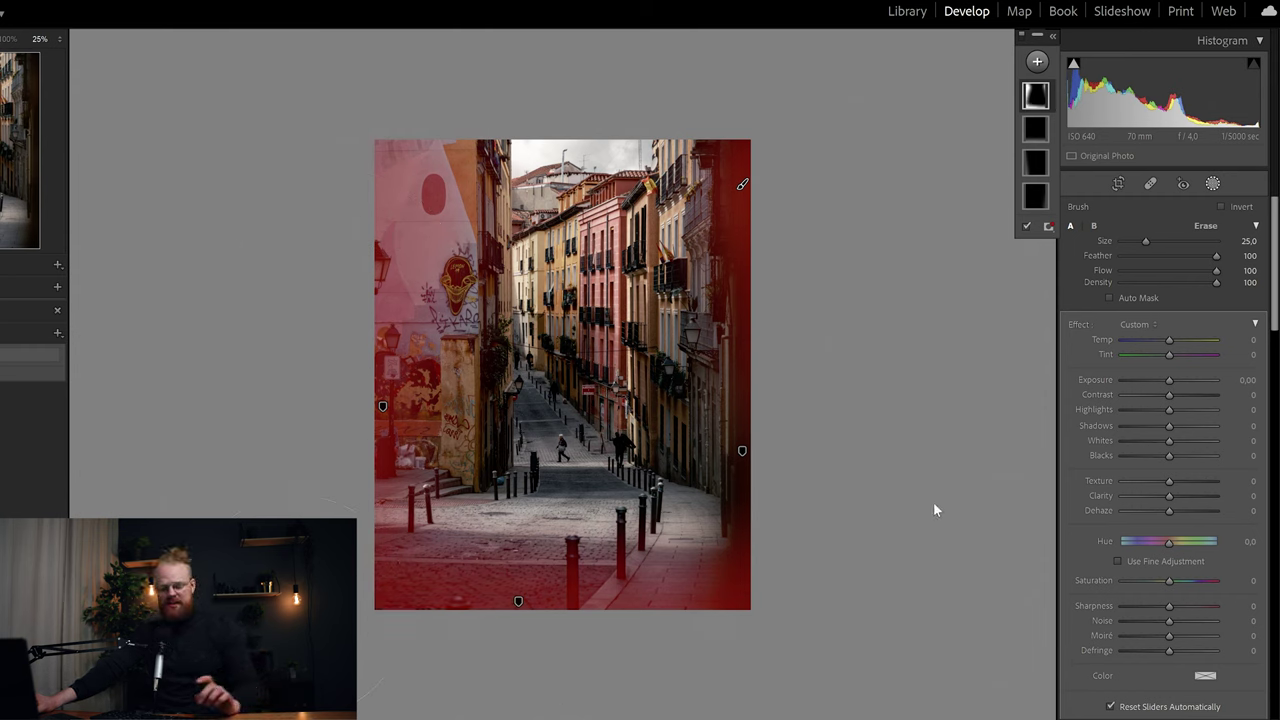
Set the edge brush mask's exposure to −0.43 and erase it from the sunlit pavement with a size 17 brush
key("o")
mouse_move(1179, 388)
left_mouse_down()
mouse_move(1154, 364)
mouse_move(1125, 362)
mouse_move(1153, 362)
mouse_move(1074, 362)
mouse_move(1171, 386)
left_mouse_up()
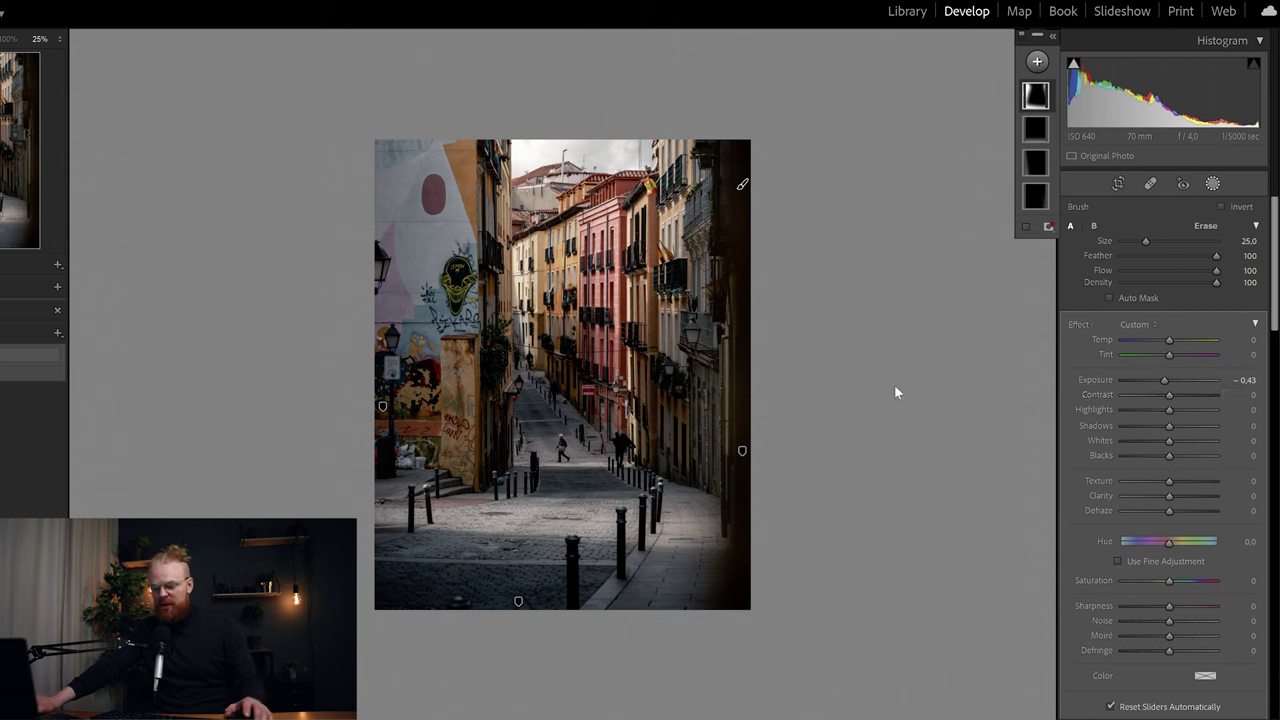
key("alt")
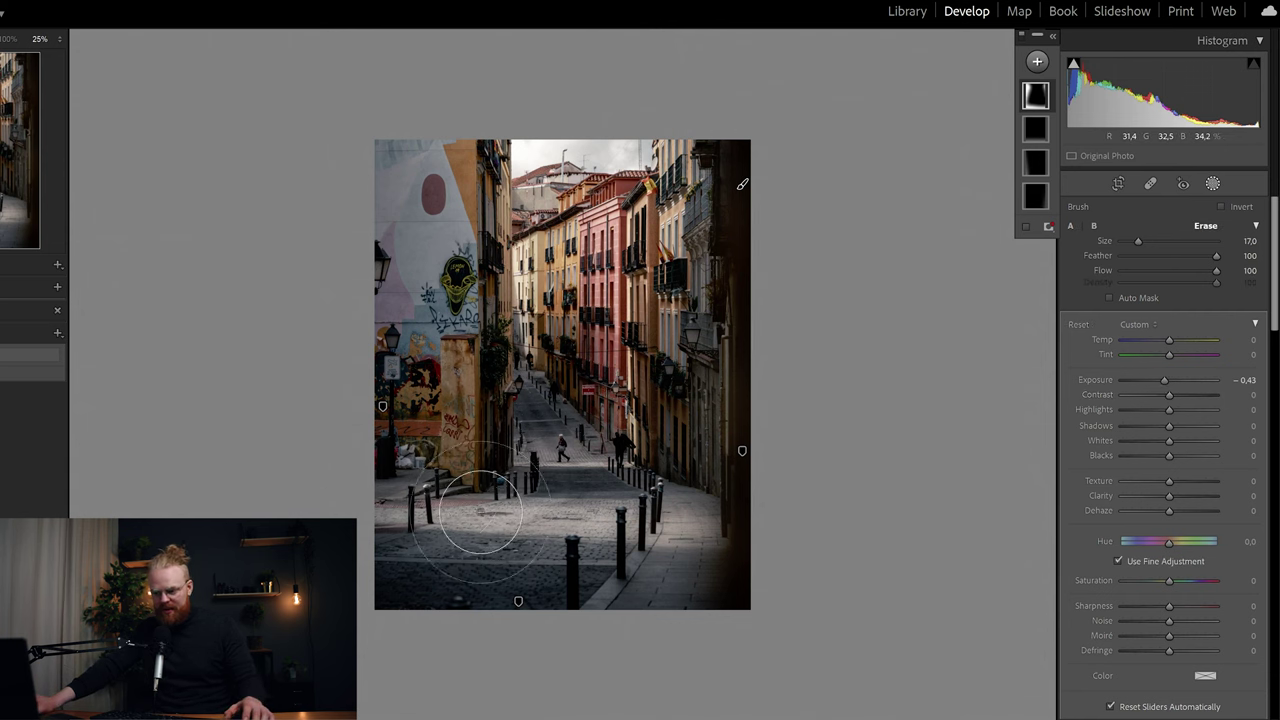
mouse_move(443, 514)
left_mouse_down()
mouse_move(498, 534)
mouse_move(606, 546)
mouse_move(557, 525)
mouse_move(594, 503)
left_mouse_up()
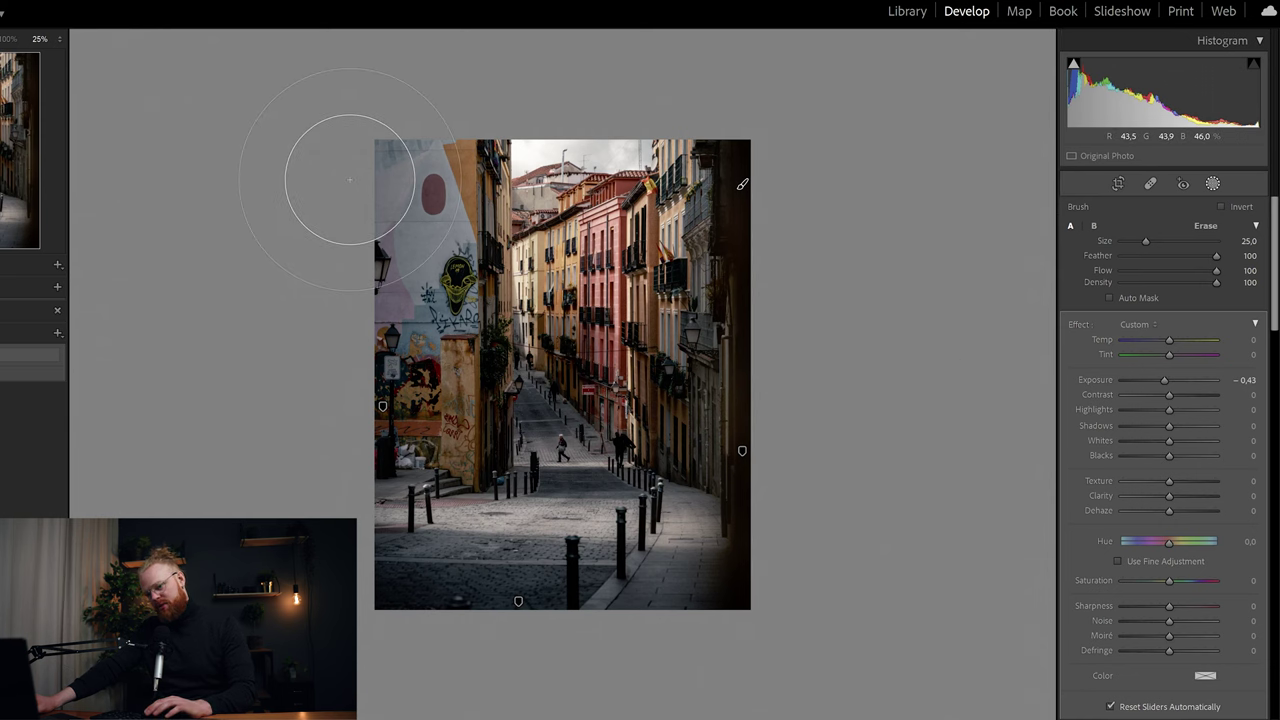
key("Escape")
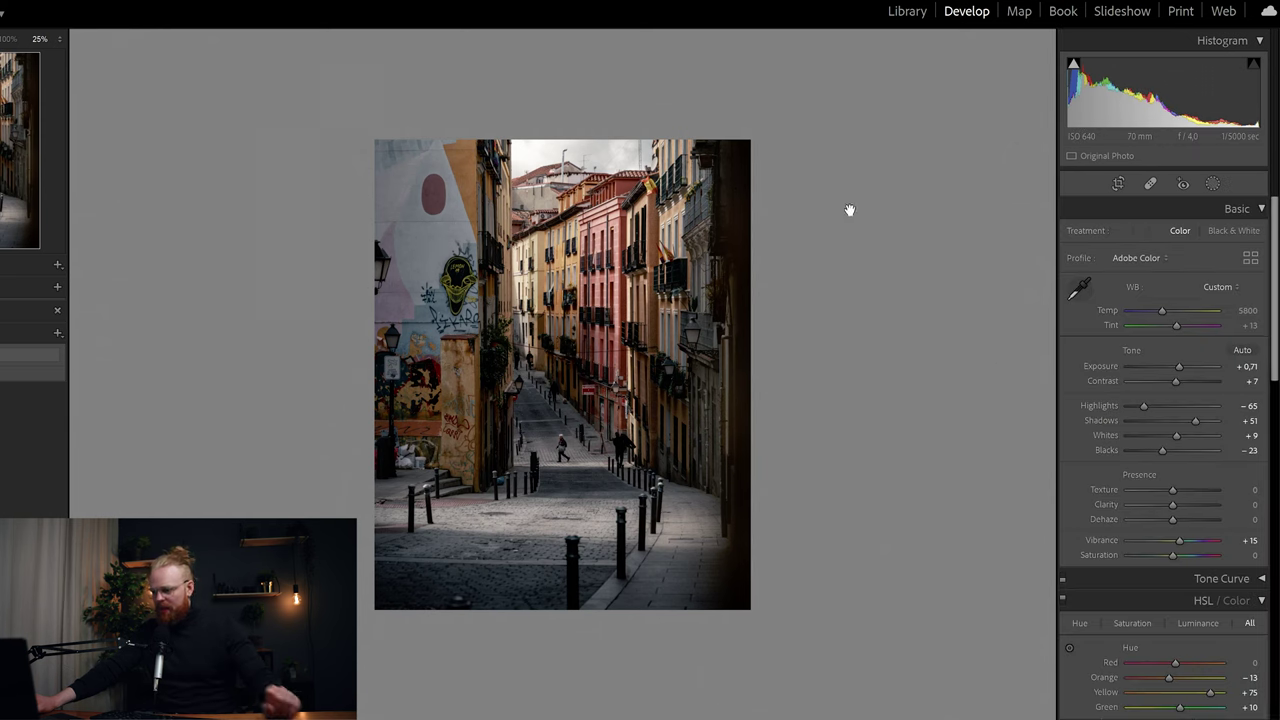
Add another brush mask over the left graffiti wall, set its exposure to −0.39, and erase its lower part with a size 20 brush
left_click(1211, 185)
key("k")
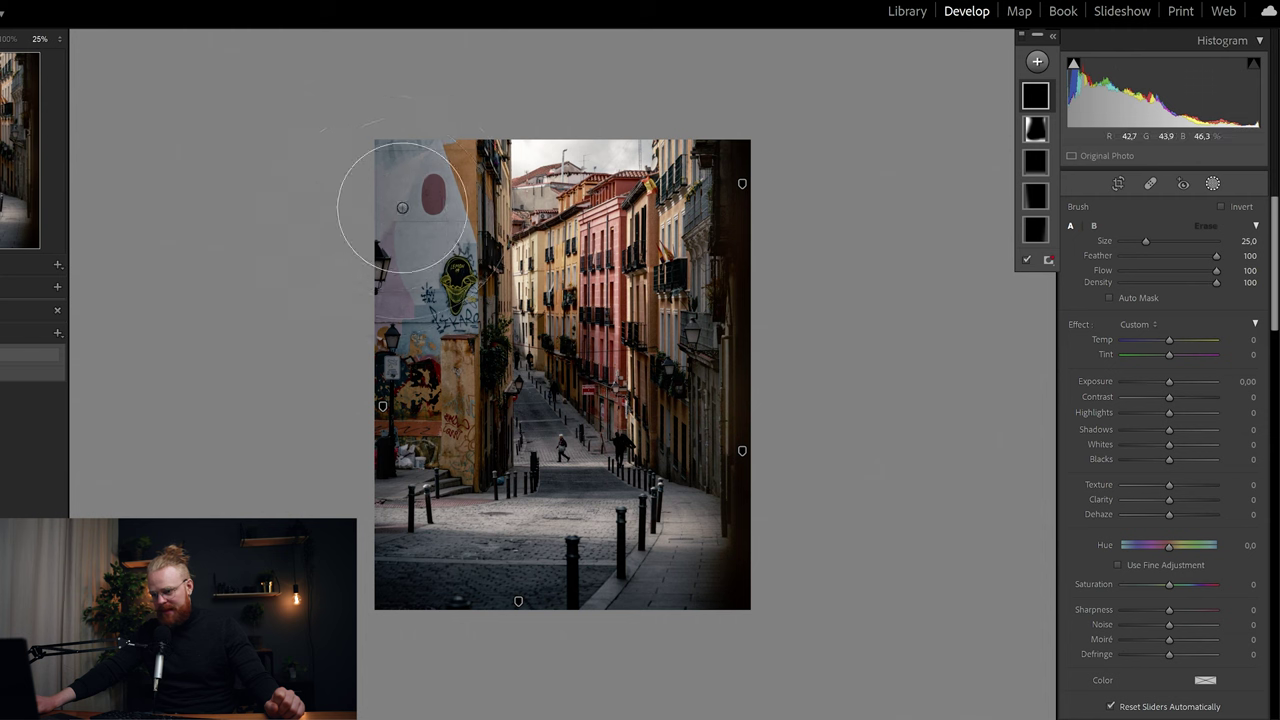
mouse_move(397, 187)
left_mouse_down()
mouse_move(365, 311)
mouse_move(414, 197)
mouse_move(362, 394)
mouse_move(394, 290)
mouse_move(320, 434)
left_mouse_up()
left_click_drag(1166, 381, 1165, 380)
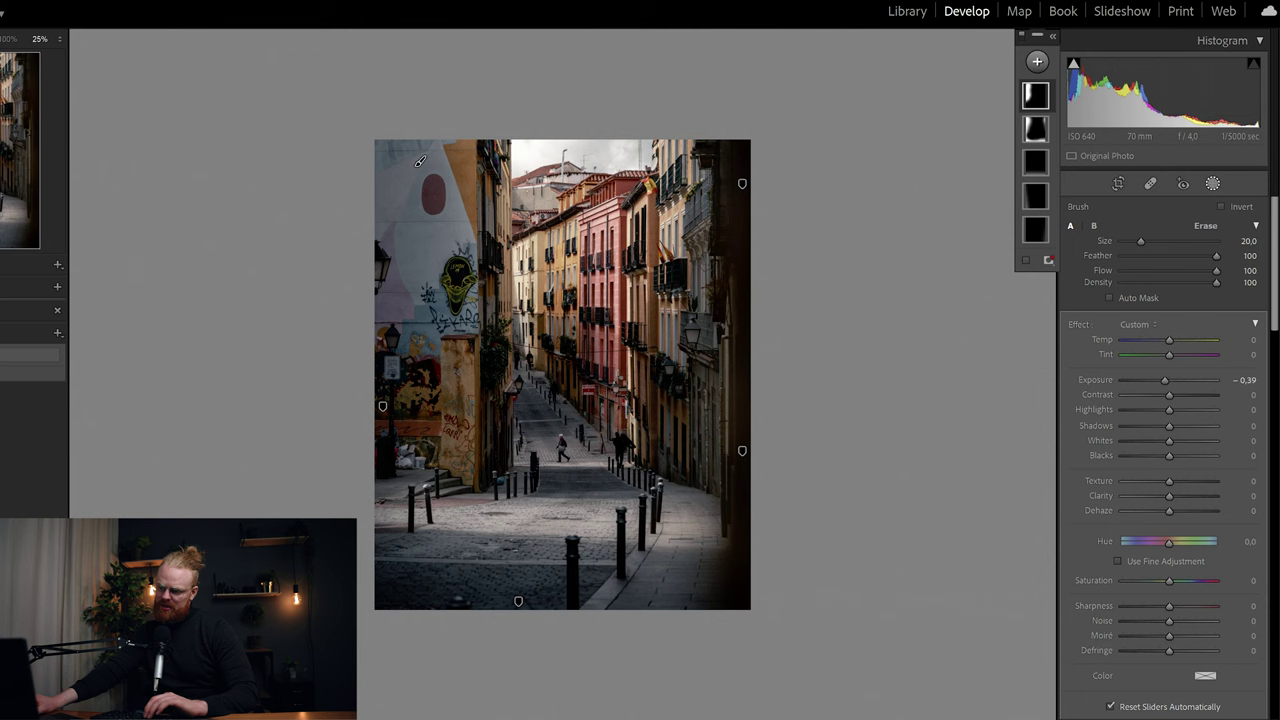
key("alt")
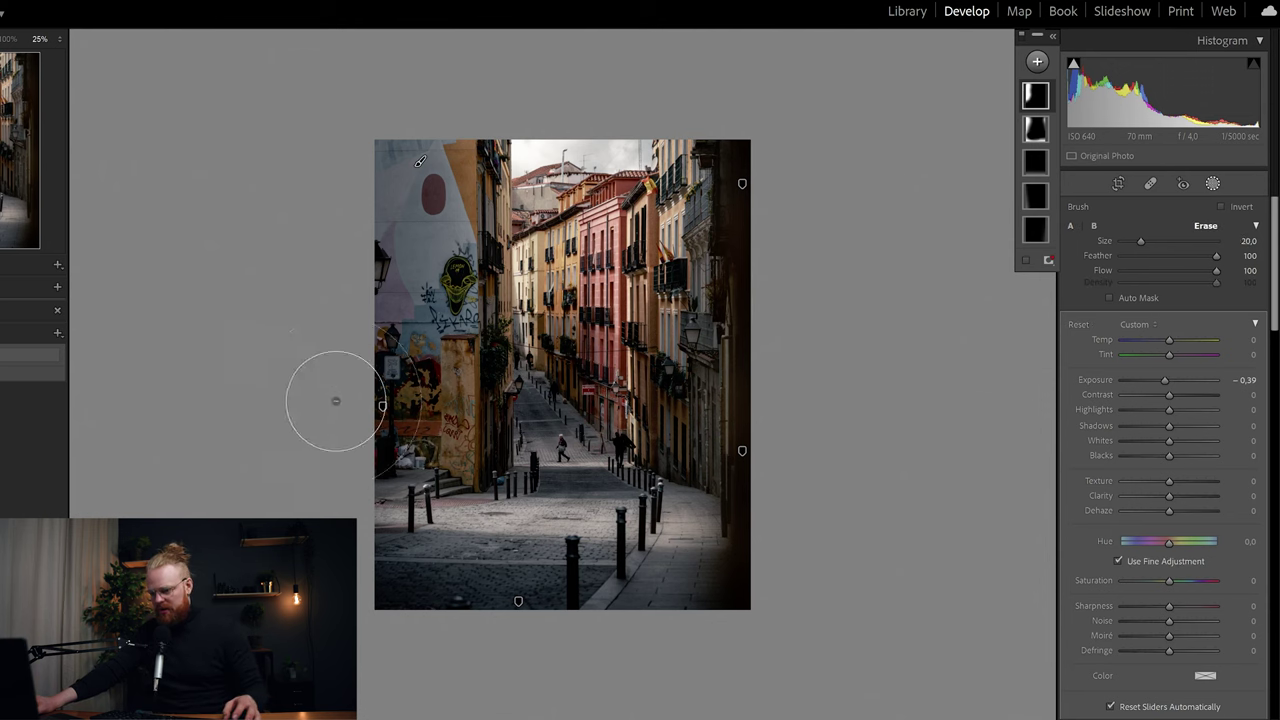
scroll(500, 414, "up", 1)
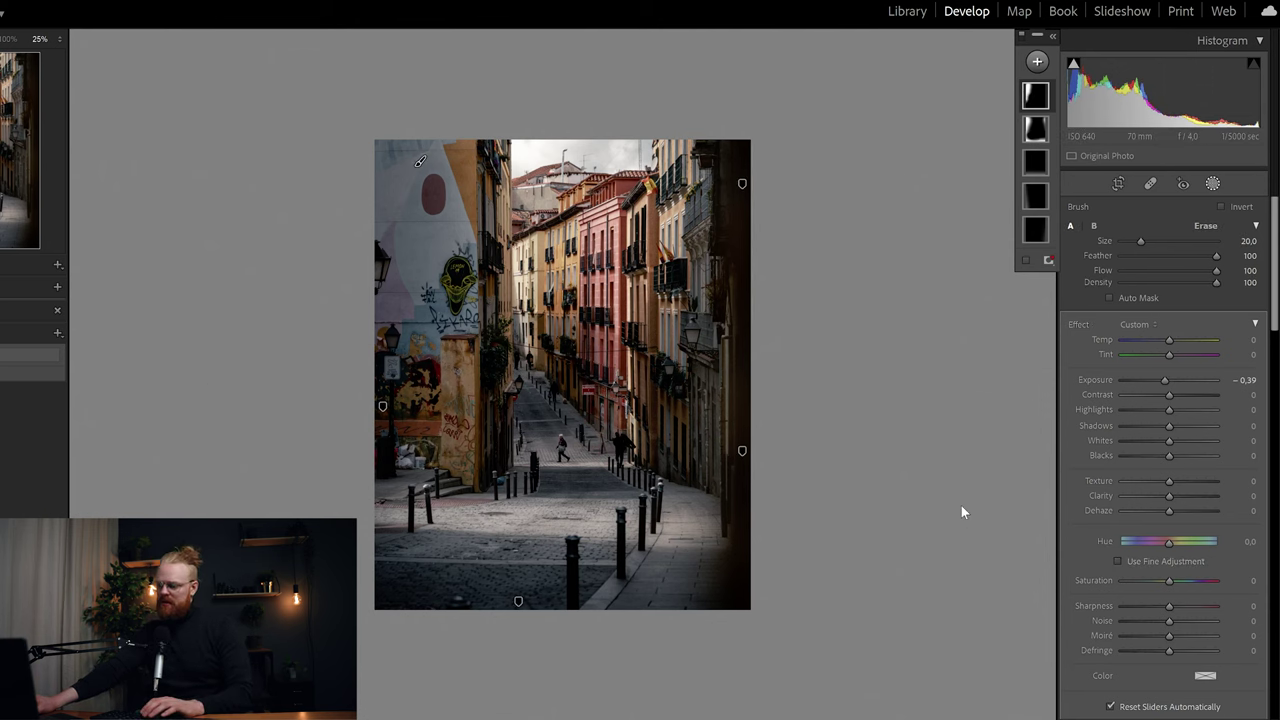
double_click(1166, 380)
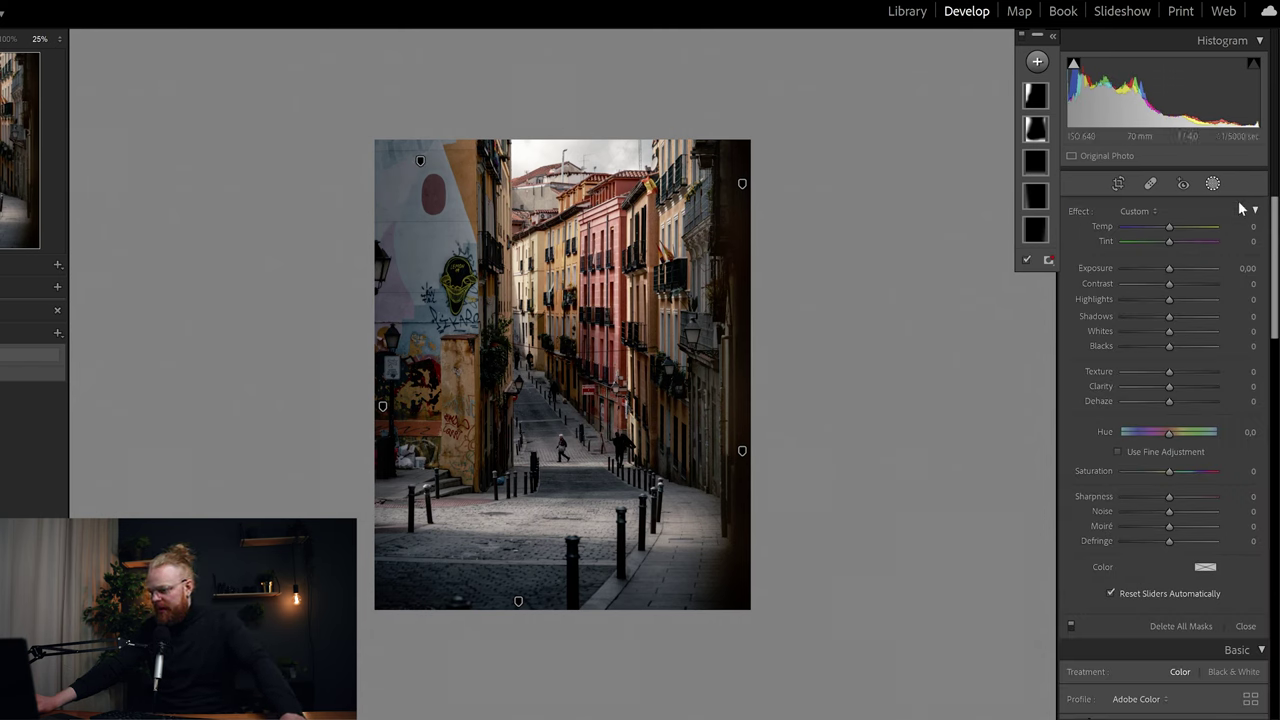
Add a radial gradient mask with feather 50 and position it around the walking person in the middle of the street
left_click(1214, 184)
left_click(1215, 184)
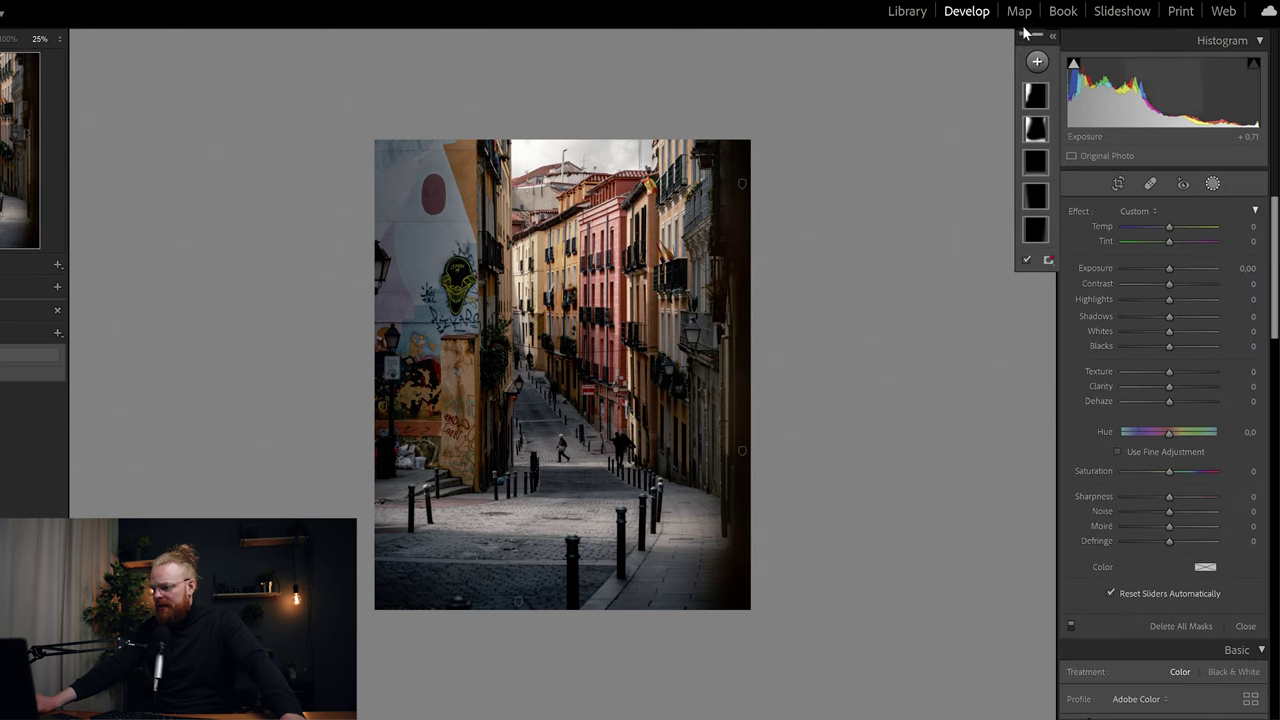
left_click(1037, 62)
left_click(1072, 189)
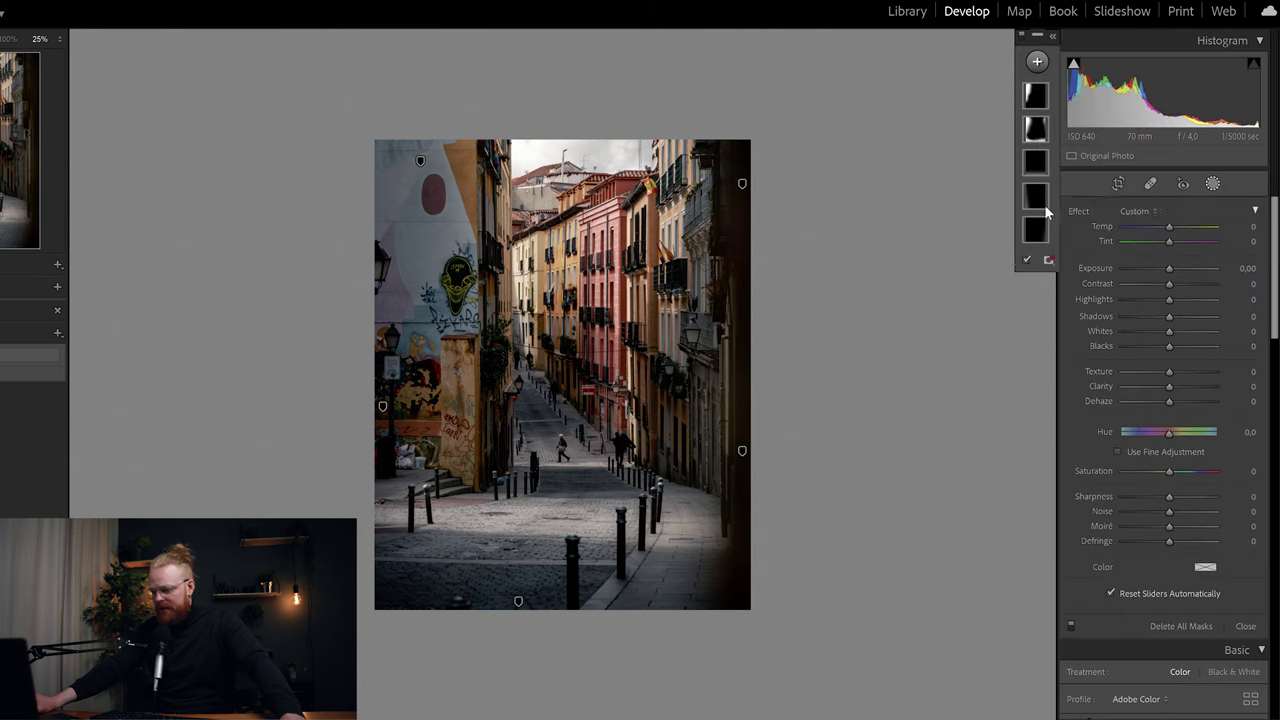
left_click_drag(586, 422, 461, 565)
left_click_drag(577, 358, 555, 365)
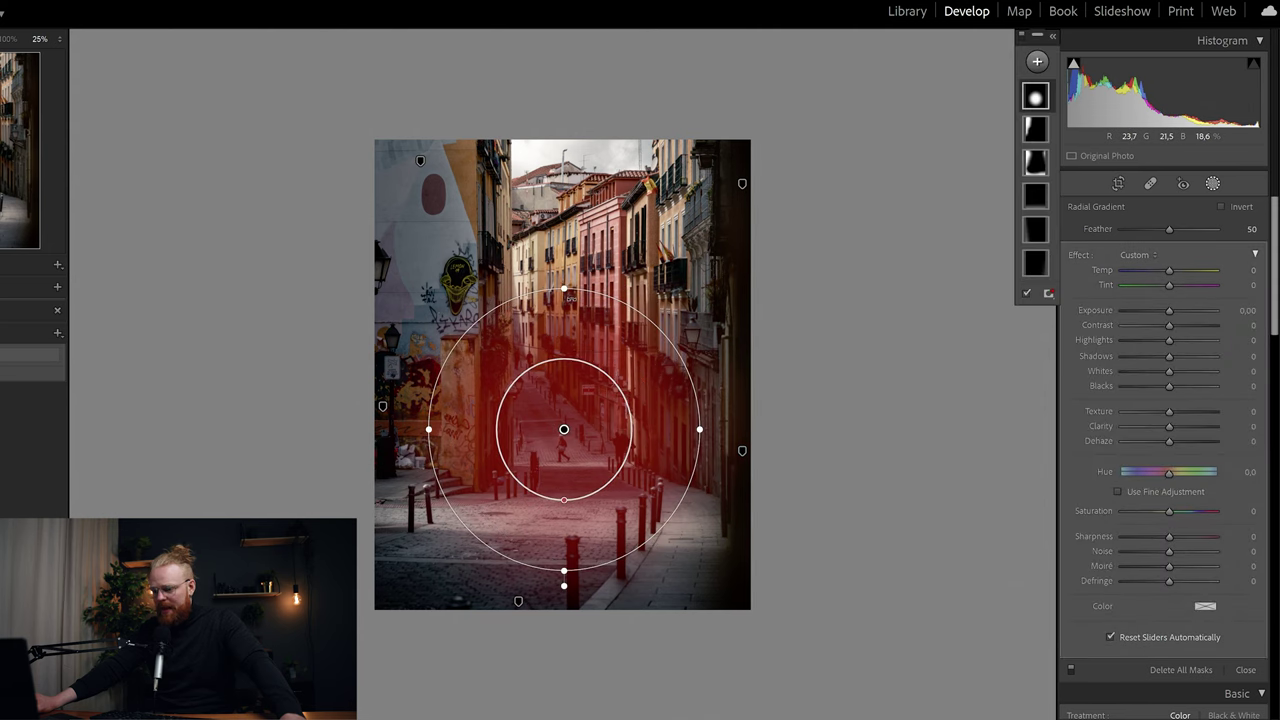
left_click_drag(564, 427, 579, 443)
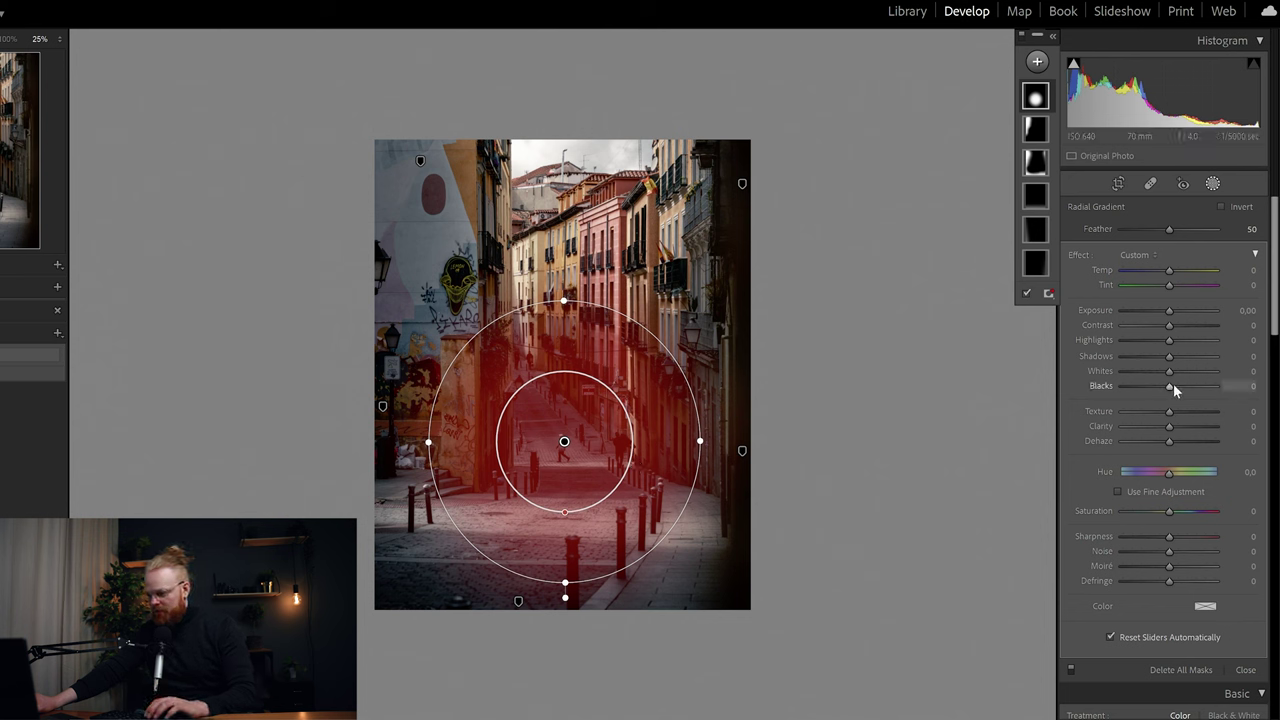
Set the radial gradient mask's shadows to 8, clarity to 15 and contrast to 5, and stretch it slightly vertically
left_click_drag(1190, 355, 1175, 363)
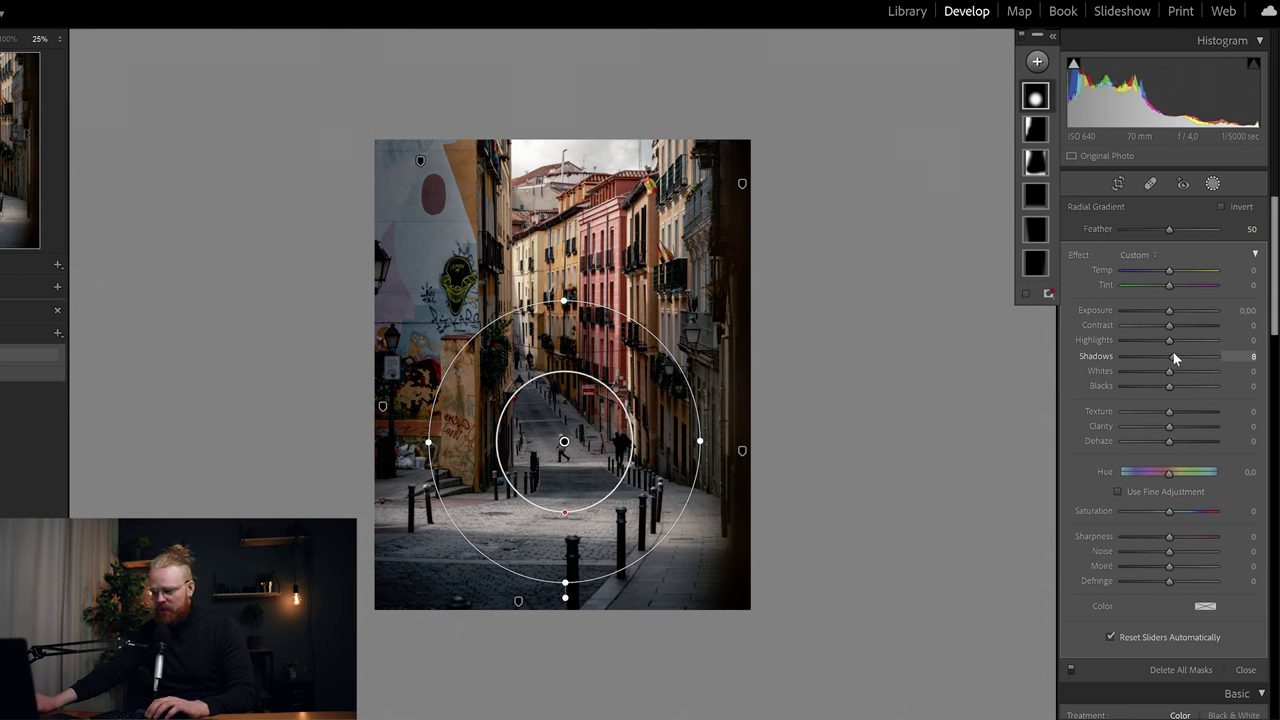
left_click_drag(1181, 432, 1177, 414)
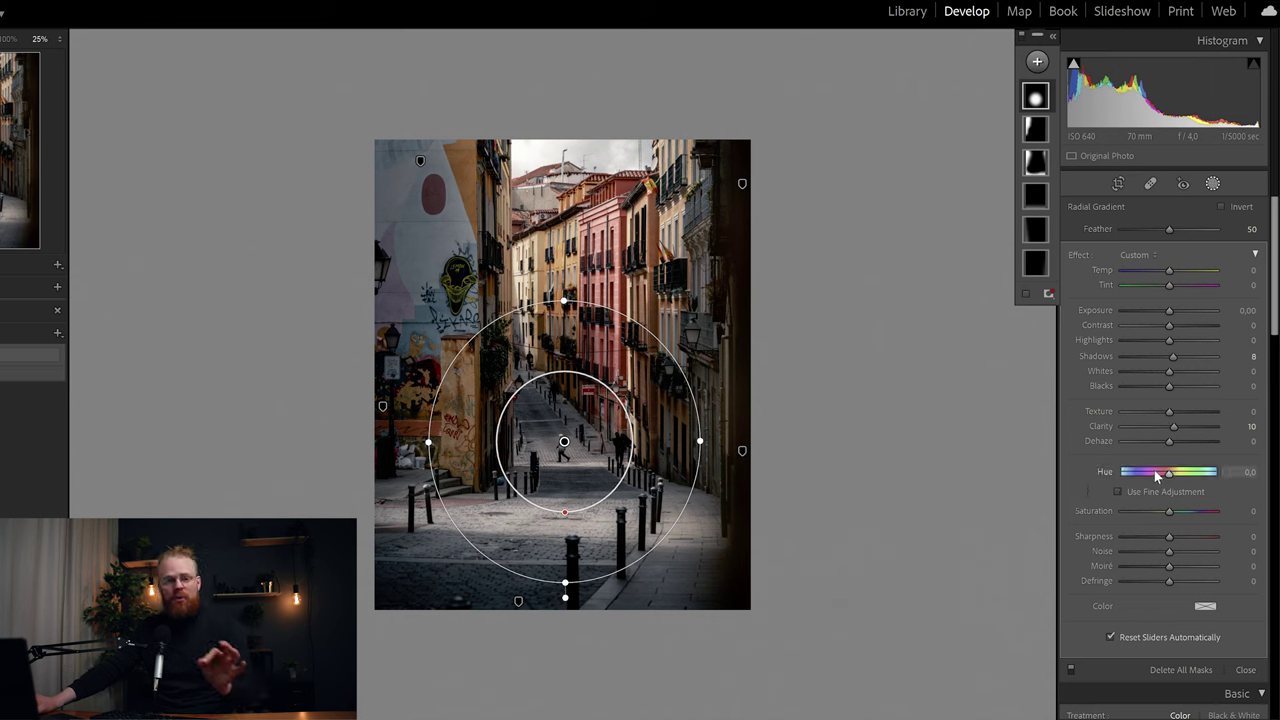
left_click(1250, 426)
type("15")
key("Return")
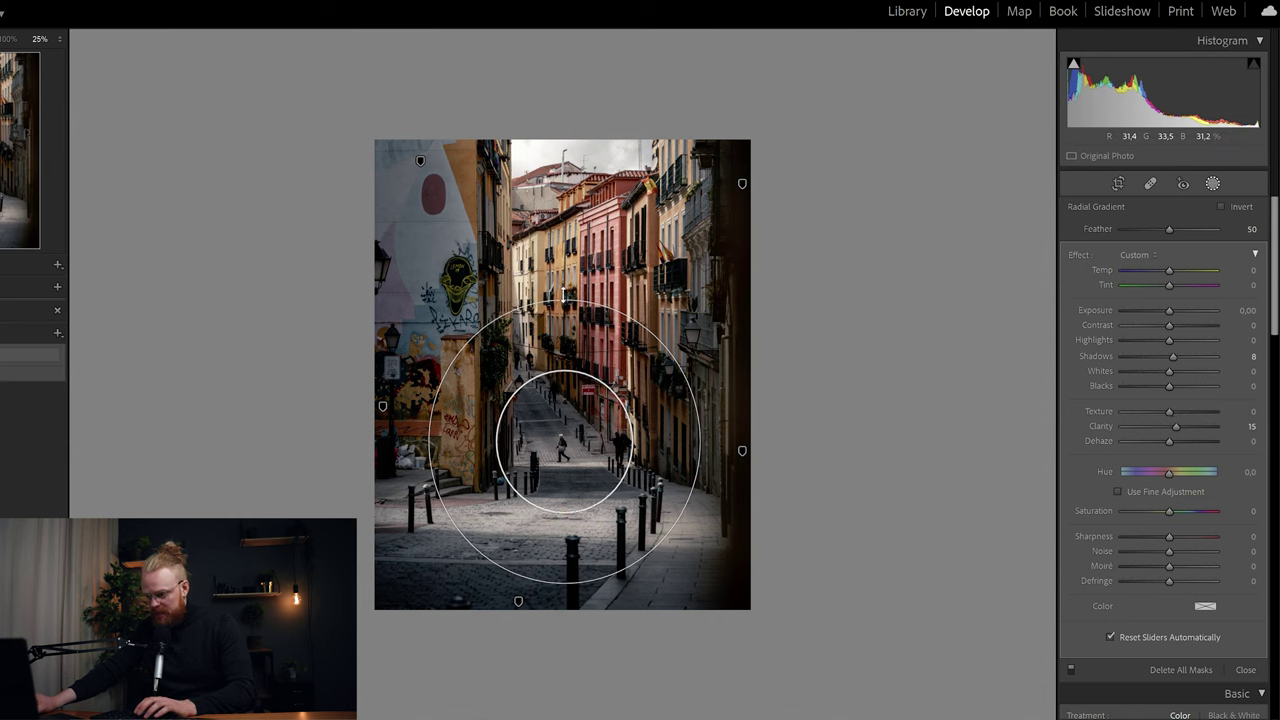
left_click(1250, 325)
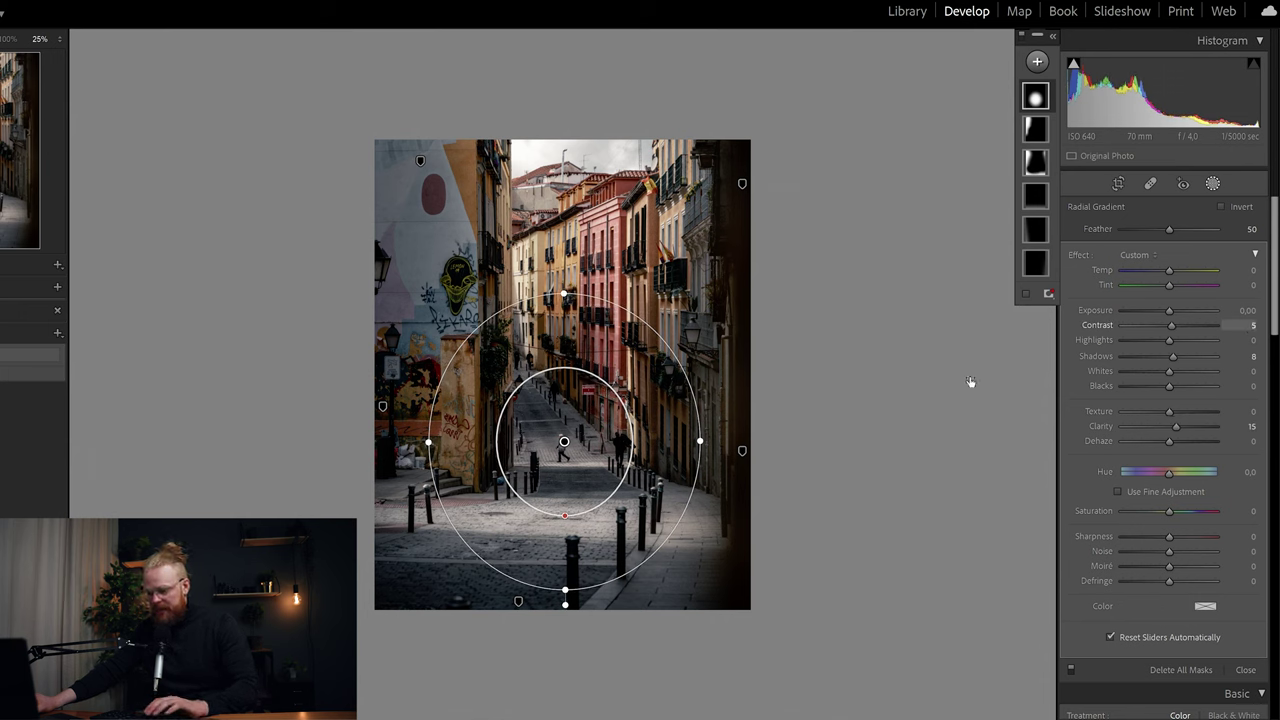
left_click(926, 470)
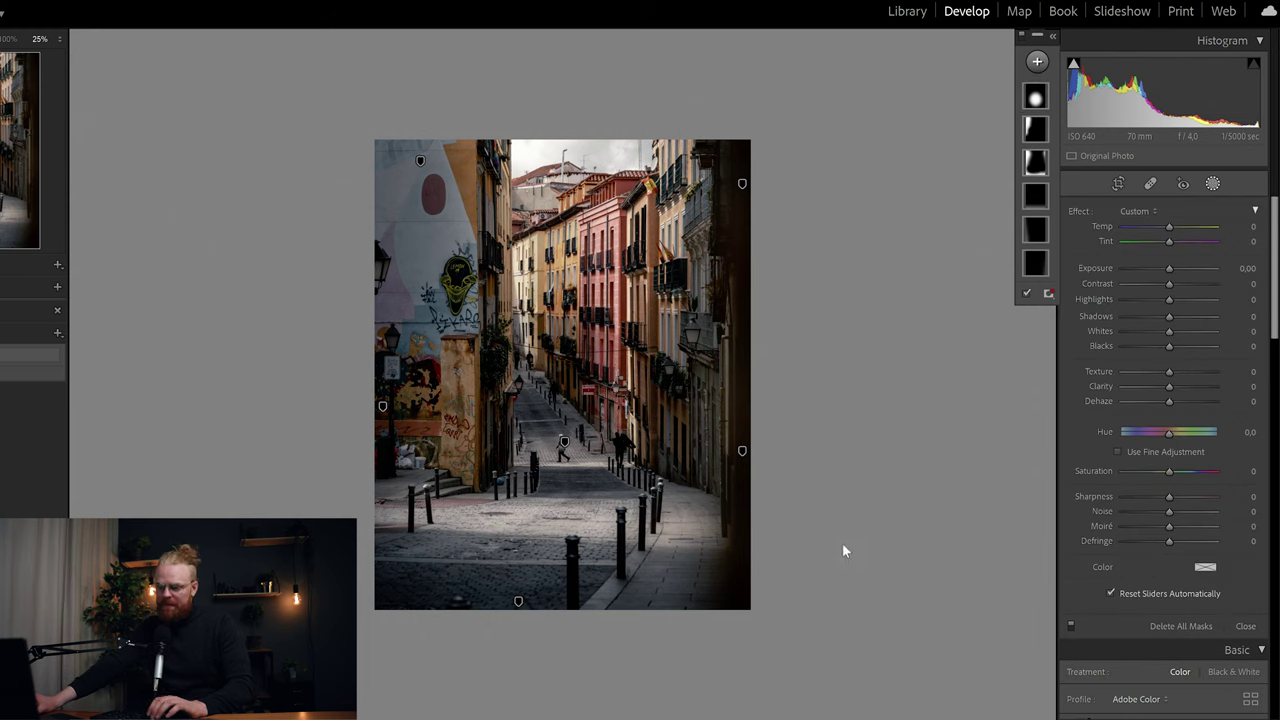
Add a size 16 brush mask and paint it across the street around the pedestrians
key("shift+w")
key("ctrl+=")
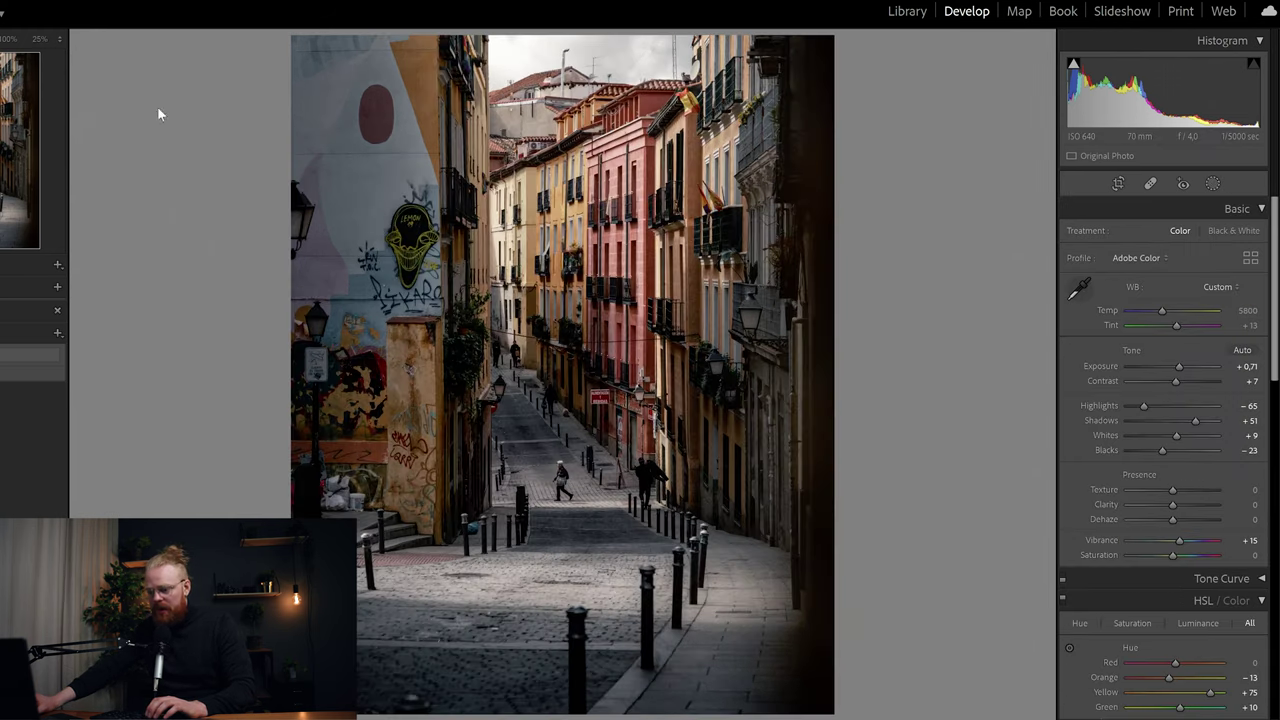
left_click(1213, 183)
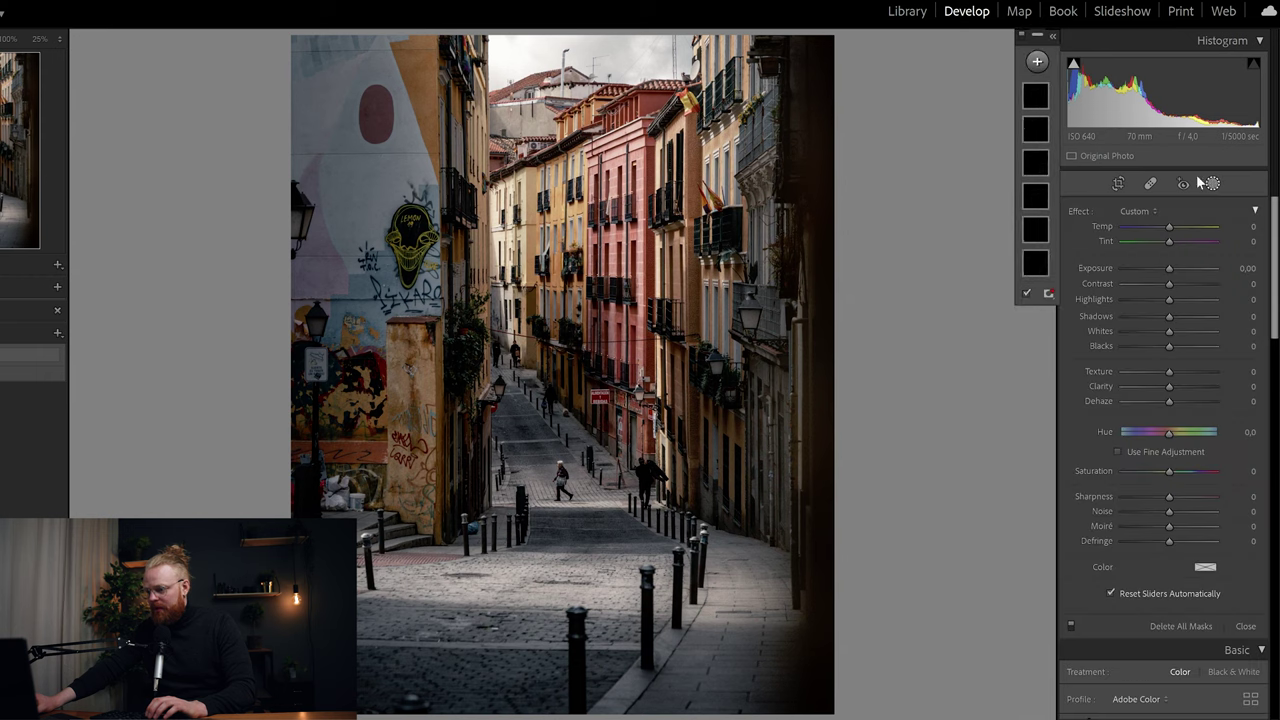
left_click(1037, 61)
left_click(1055, 140)
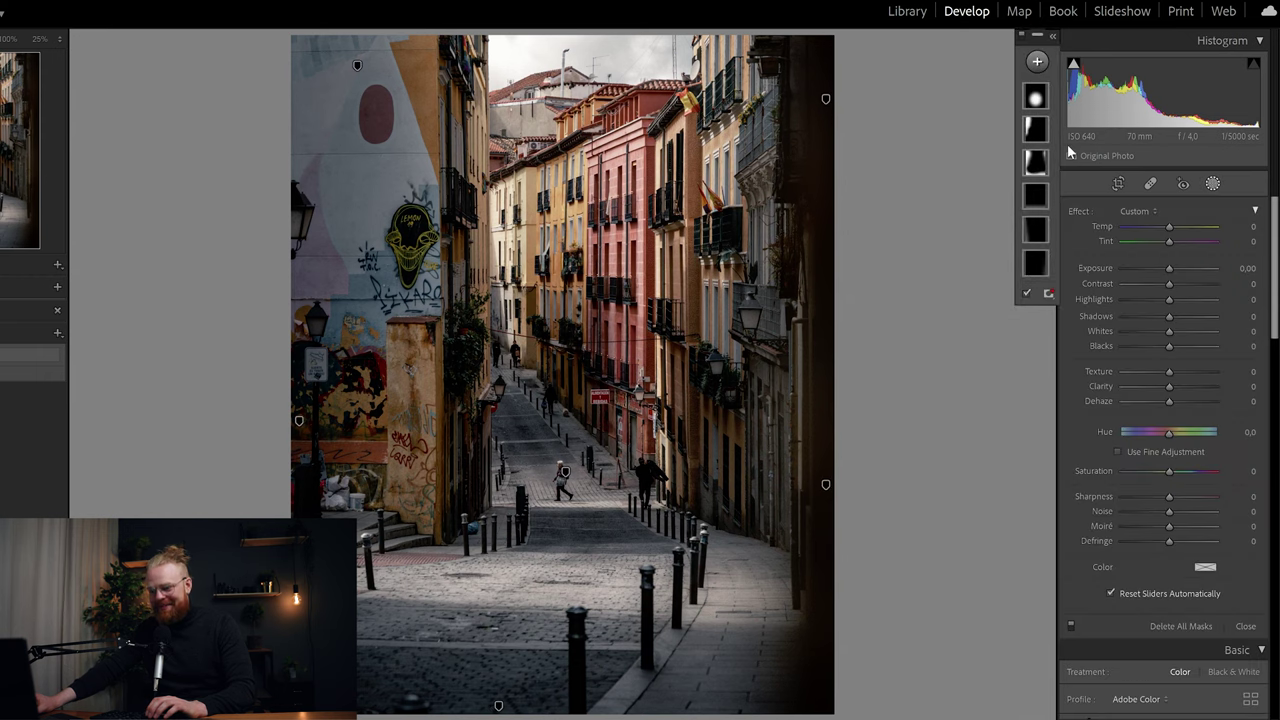
mouse_move(538, 499)
left_mouse_down()
mouse_move(520, 475)
mouse_move(585, 457)
mouse_move(593, 440)
mouse_move(571, 514)
mouse_move(700, 505)
left_mouse_up()
Set the pedestrian brush mask's contrast to 10, shadows to 7, whites to 4 and clarity to 10
left_click_drag(1187, 389, 1171, 388)
double_click(1171, 386)
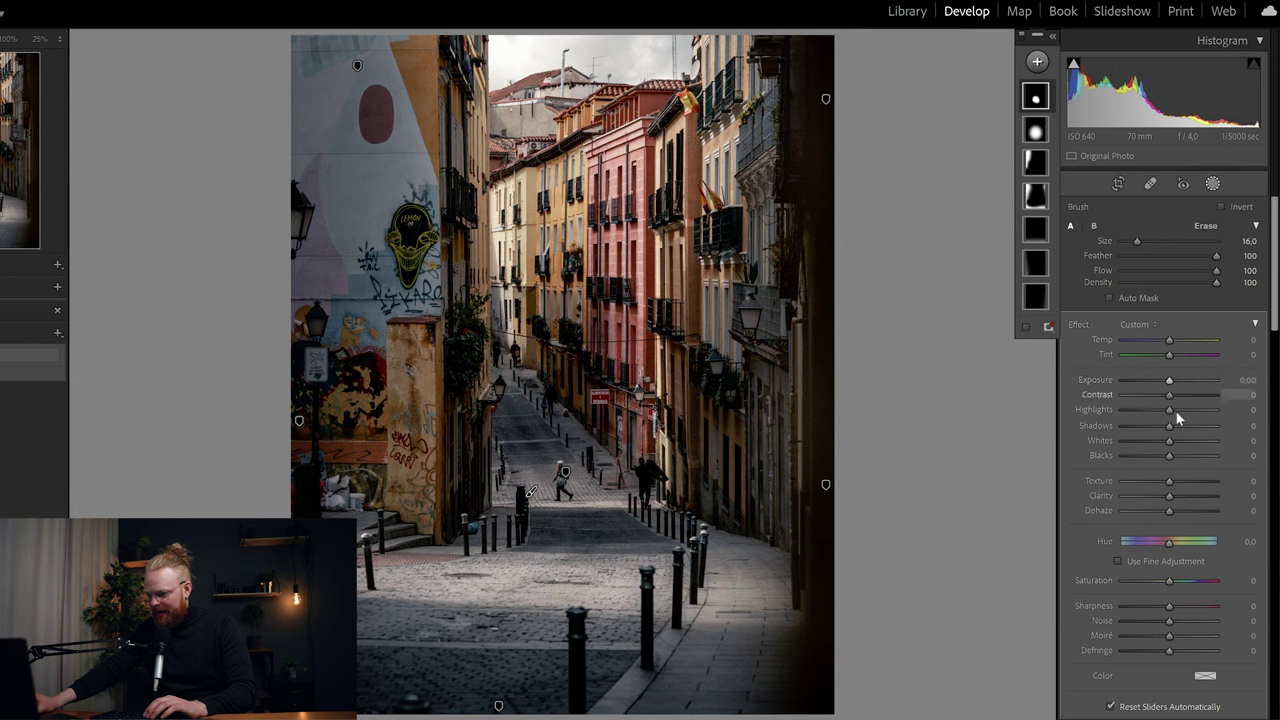
left_click_drag(1175, 430, 1176, 431)
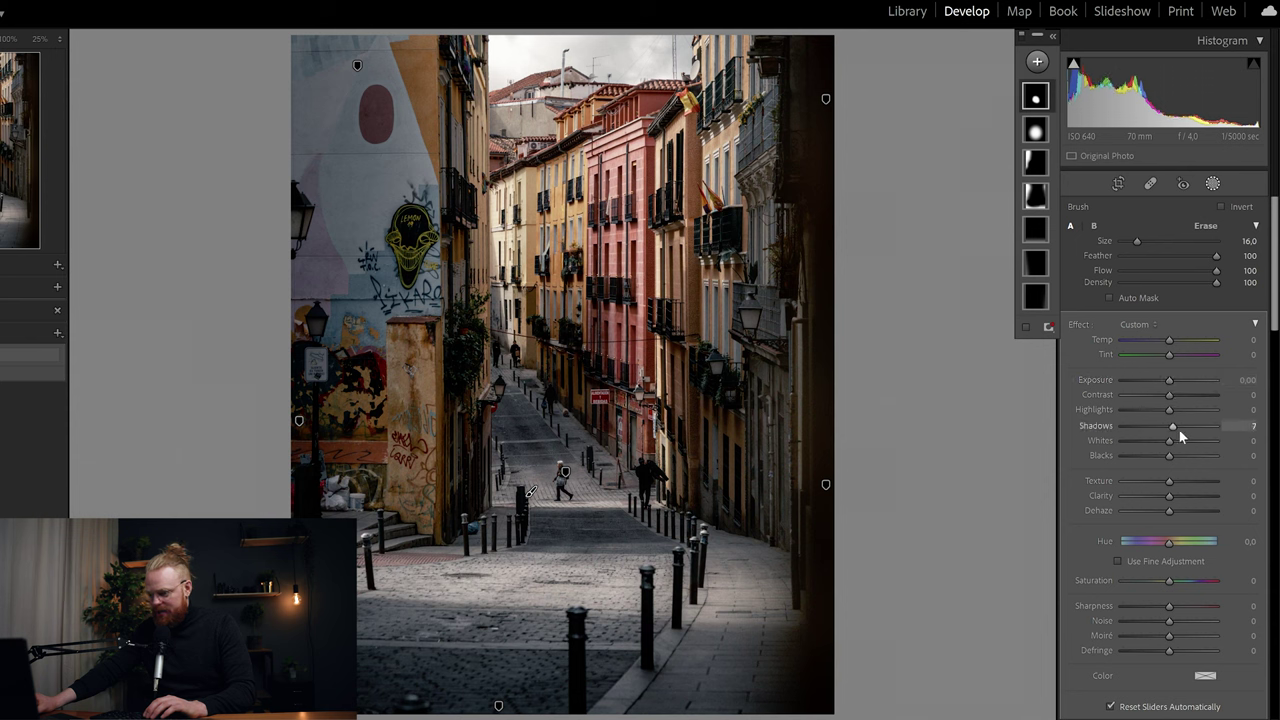
left_click_drag(1171, 443, 1173, 443)
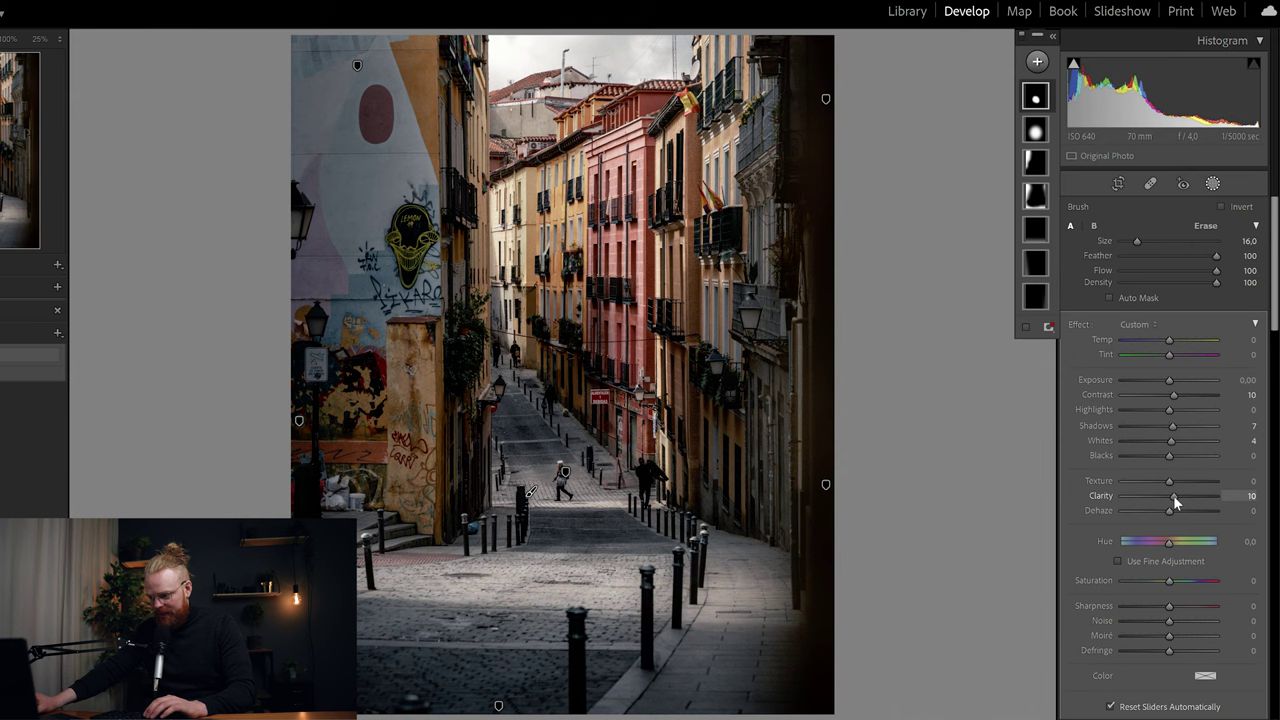
key("k")
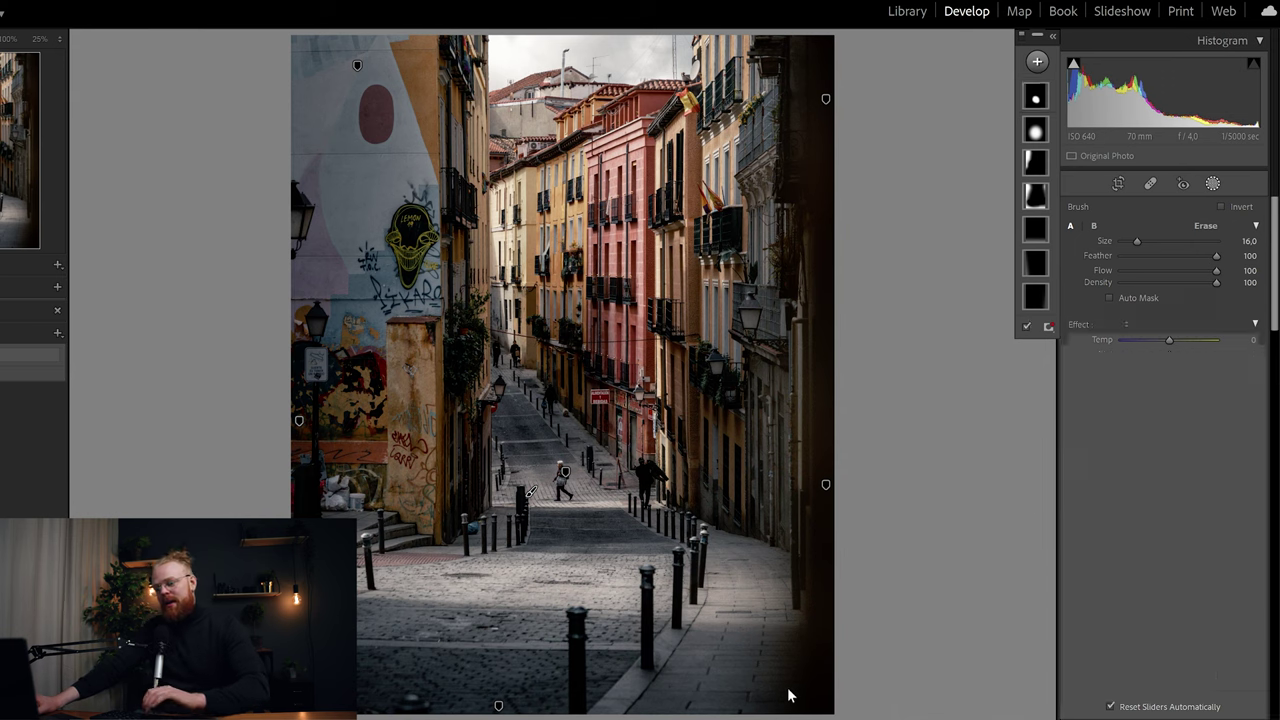
Add a brush mask with Auto Mask on and paint it over the woman walking across the street
left_click(572, 494)
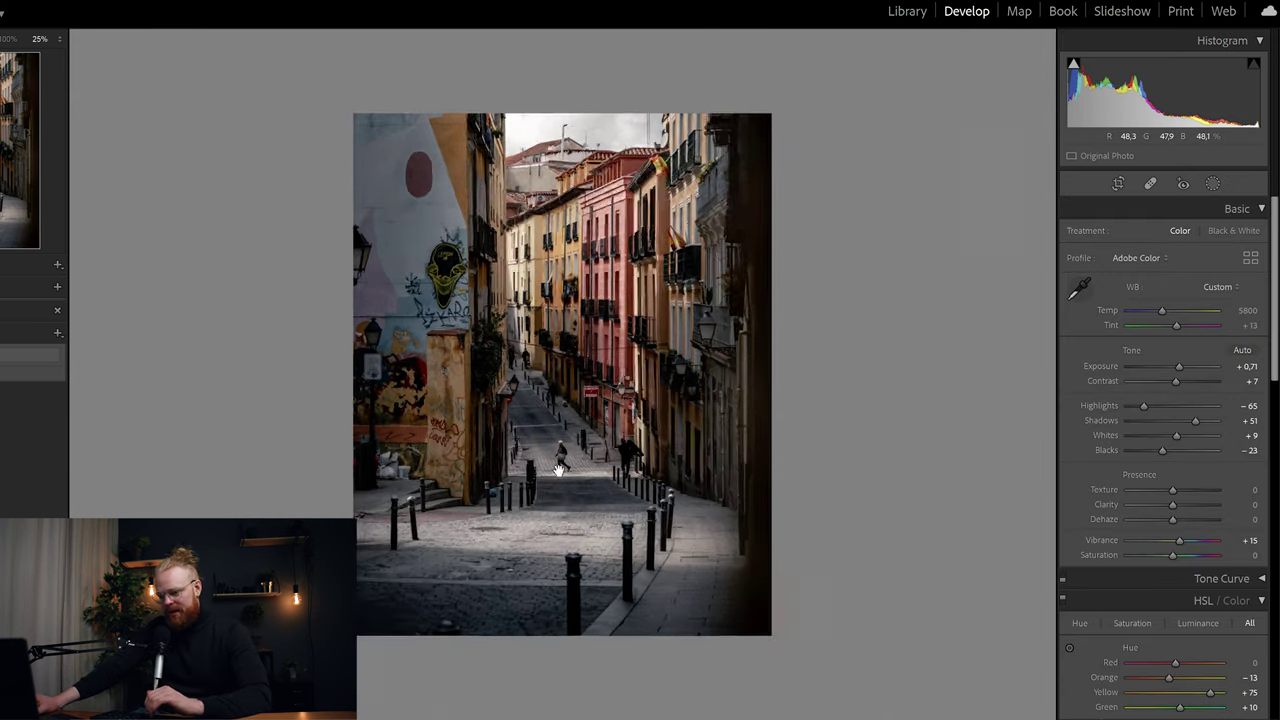
left_click(60, 38)
left_click(35, 143)
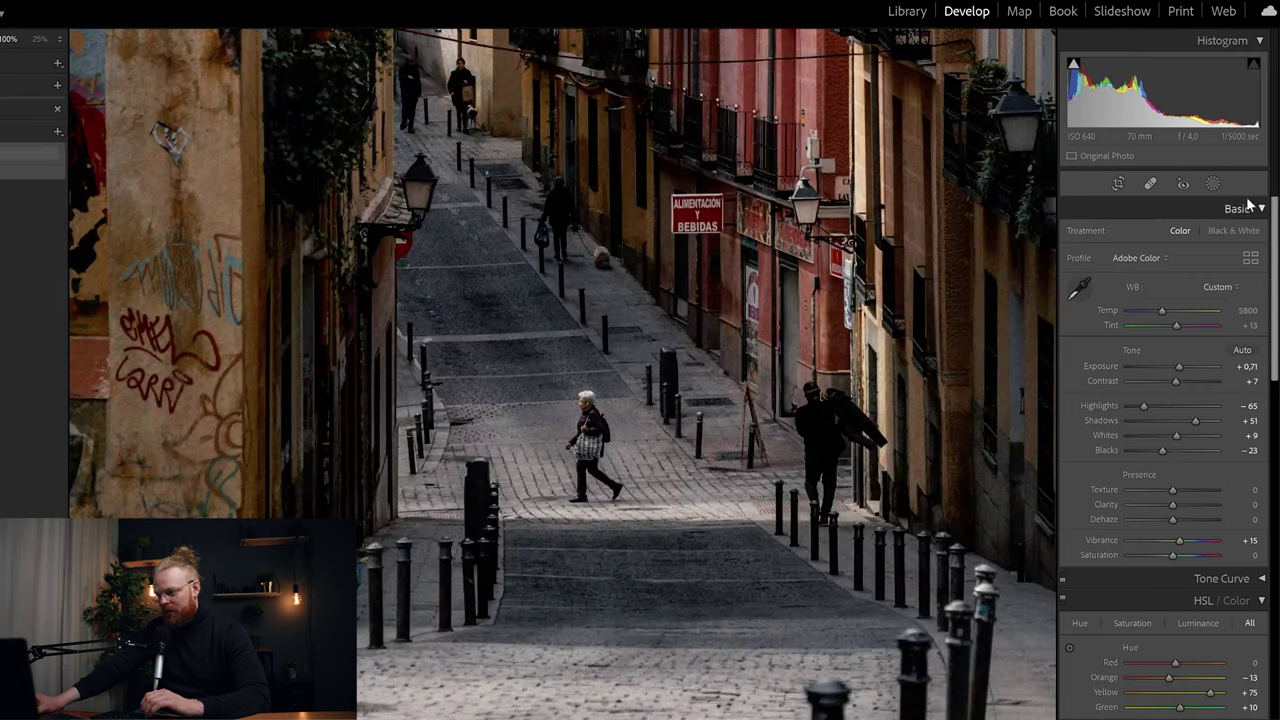
left_click(1213, 184)
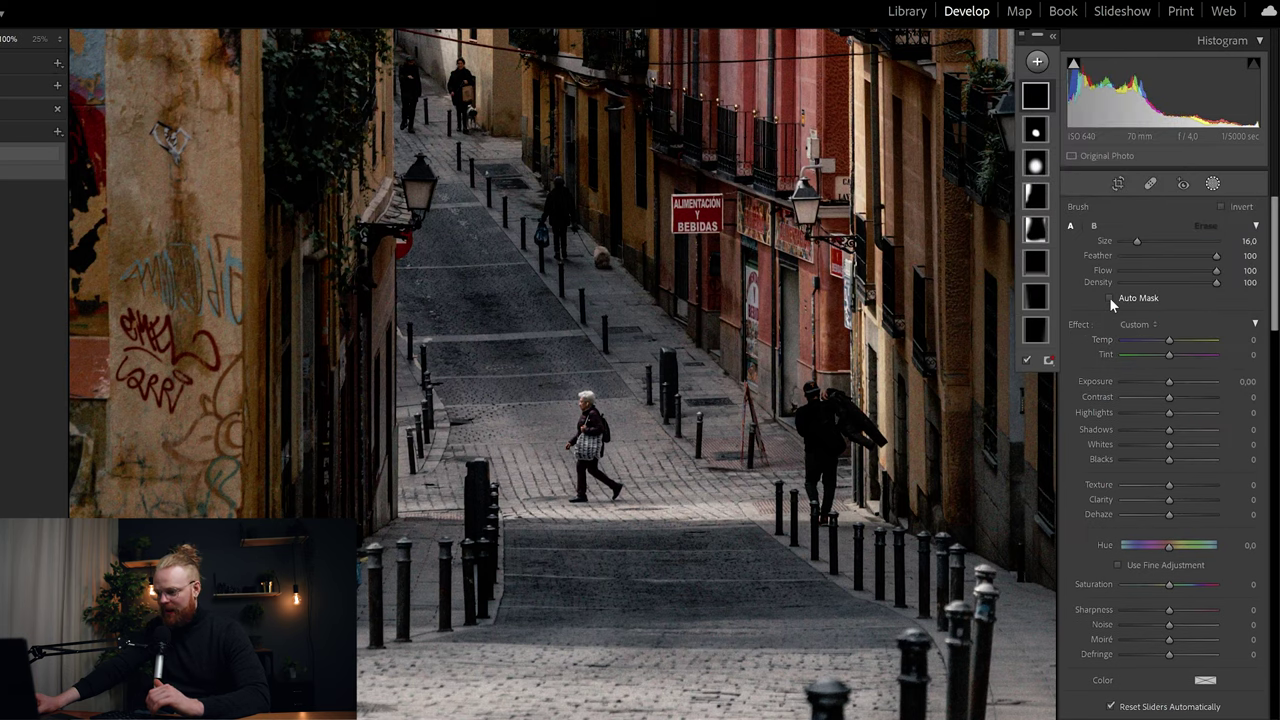
left_click(55, 38)
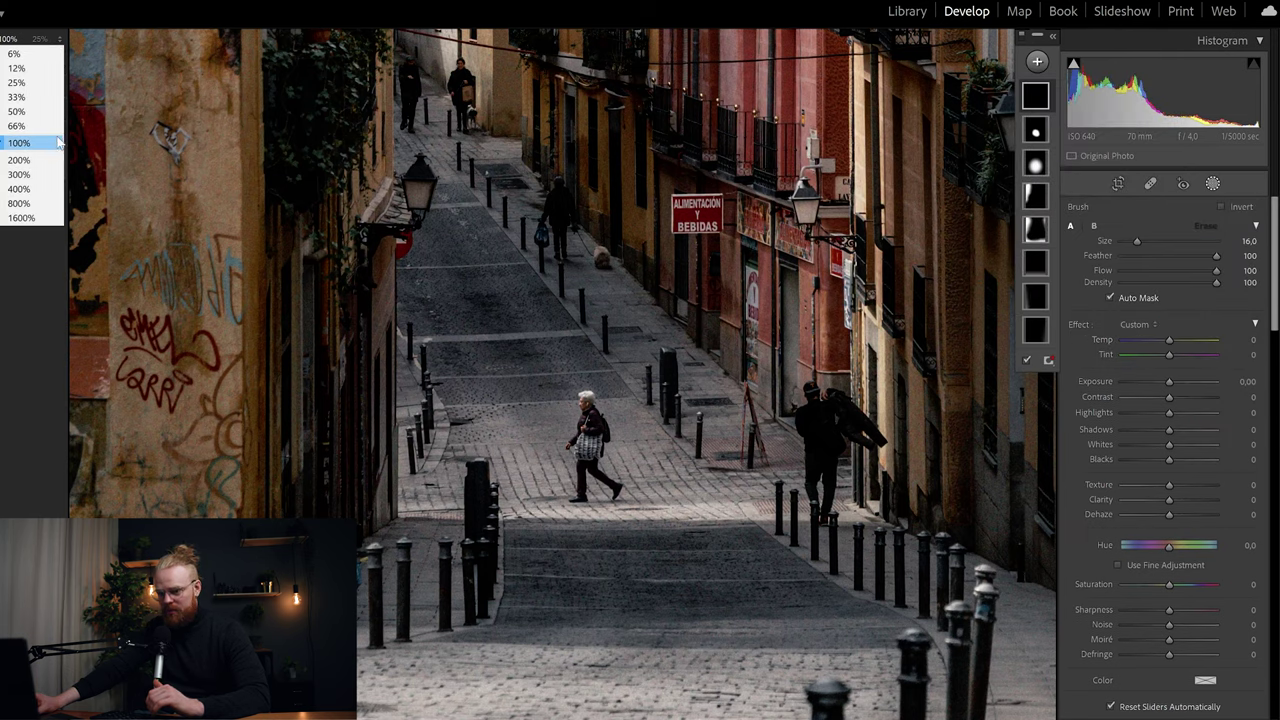
left_click(35, 162)
key("bracketleft")
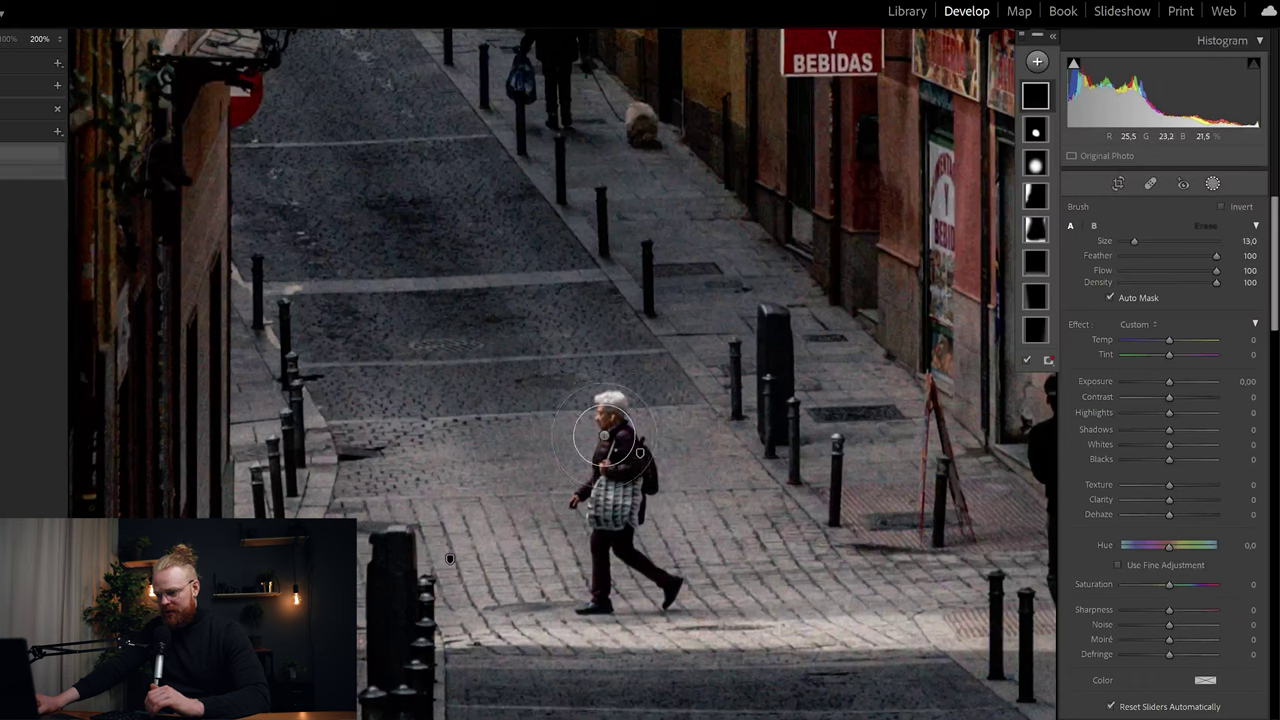
mouse_move(640, 453)
left_mouse_down()
mouse_move(620, 425)
mouse_move(632, 487)
mouse_move(606, 505)
mouse_move(598, 597)
left_mouse_up()
mouse_move(601, 549)
left_mouse_down()
mouse_move(674, 592)
mouse_move(600, 496)
left_mouse_up()
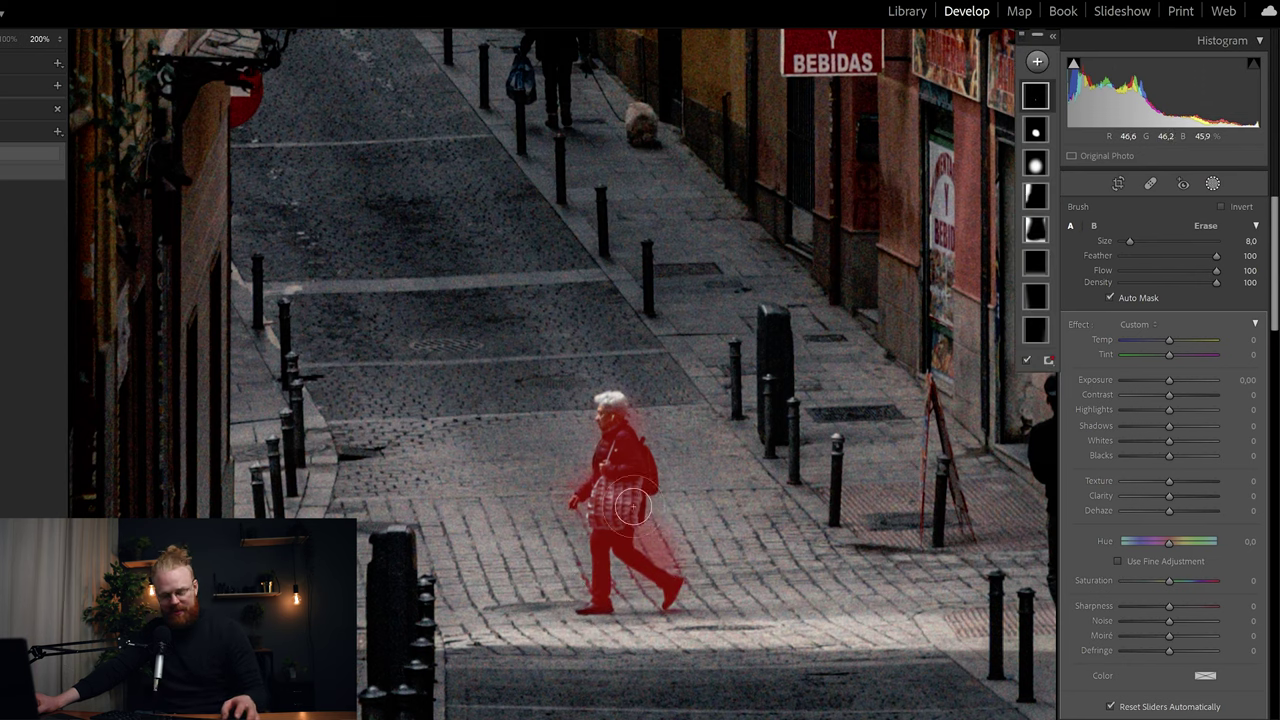
Erase the mask spill around the walking woman's back and head, reducing the brush to size 5
key("alt")
scroll(648, 522, "down", 5)
mouse_move(672, 518)
left_mouse_down()
mouse_move(640, 540)
mouse_move(718, 553)
mouse_move(650, 528)
left_mouse_up()
scroll(570, 470, "down", 1)
left_click_drag(601, 421, 622, 408)
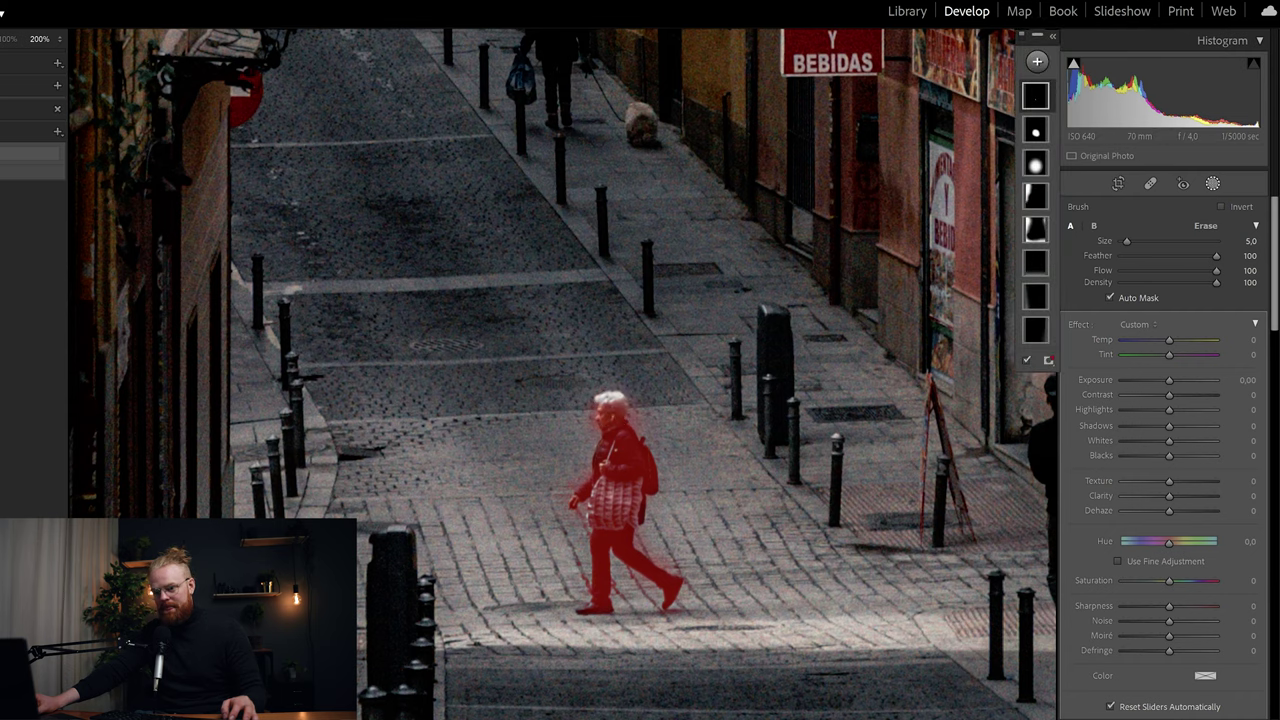
Set the walking woman's brush mask to exposure 0.36, contrast 16, shadows 9, whites 5 and clarity 8, and close masking
key("z")
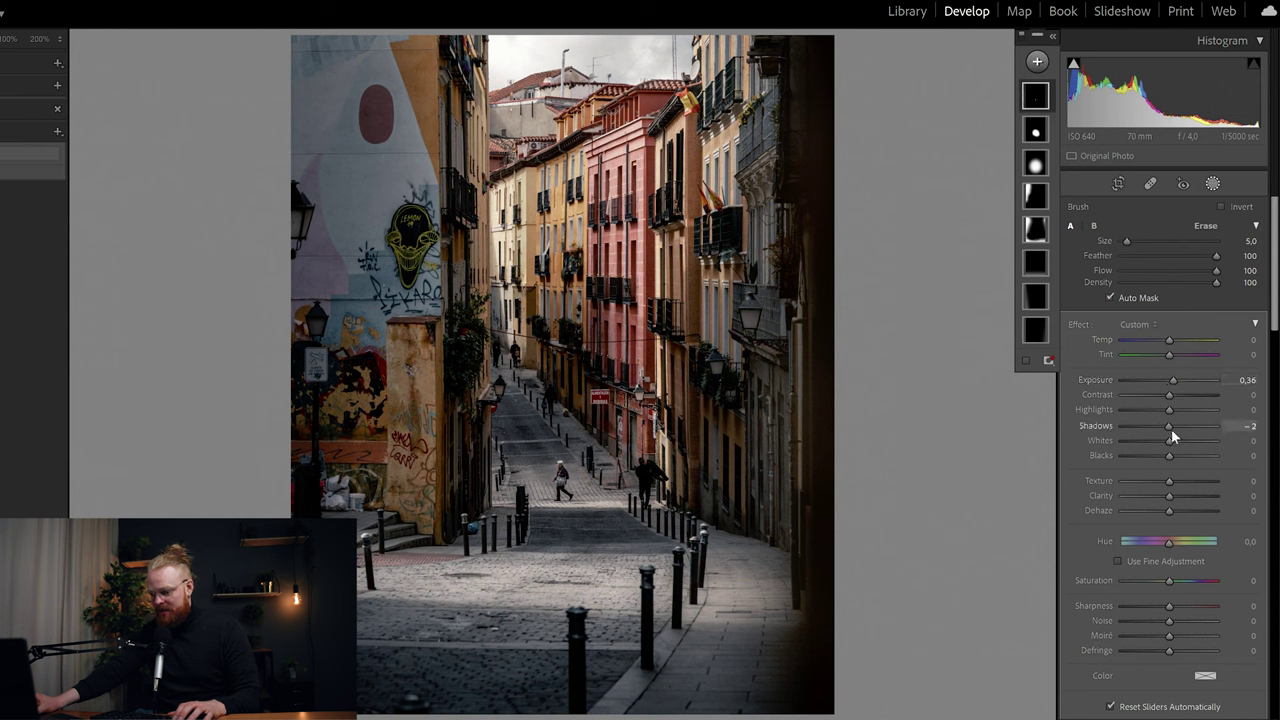
scroll(1167, 447, "up", 2)
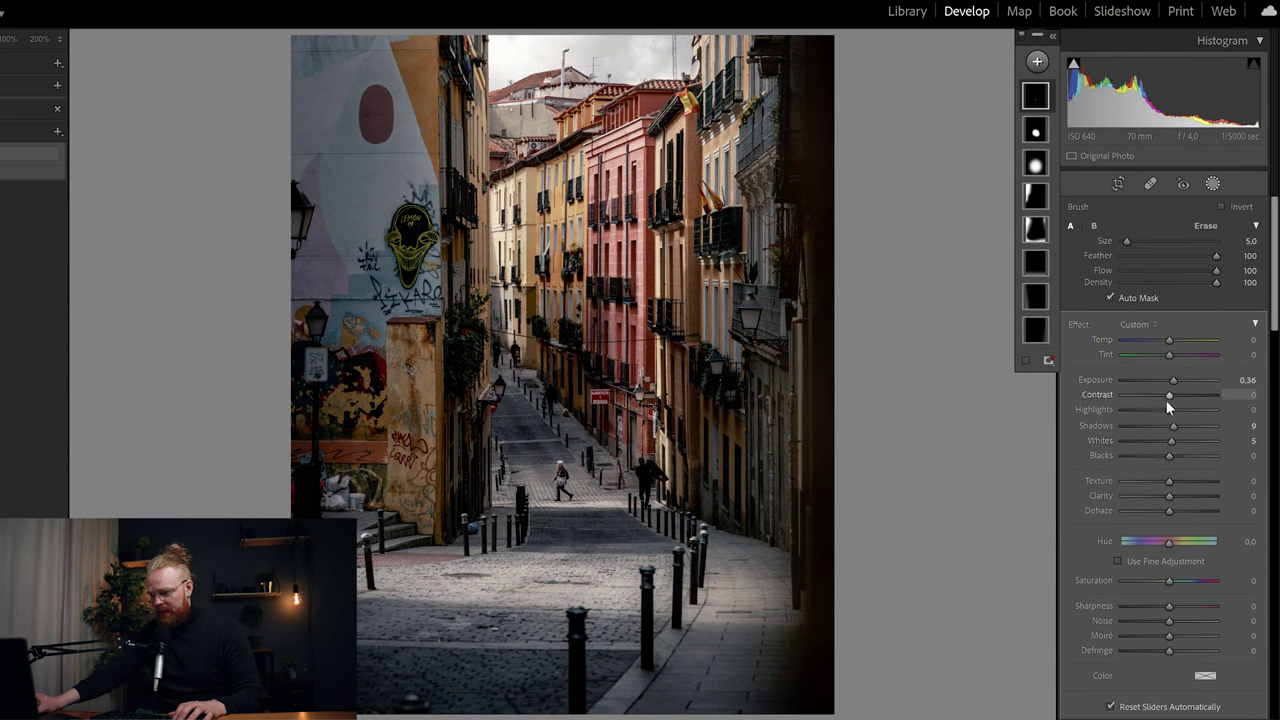
scroll(1171, 401, "up", 5)
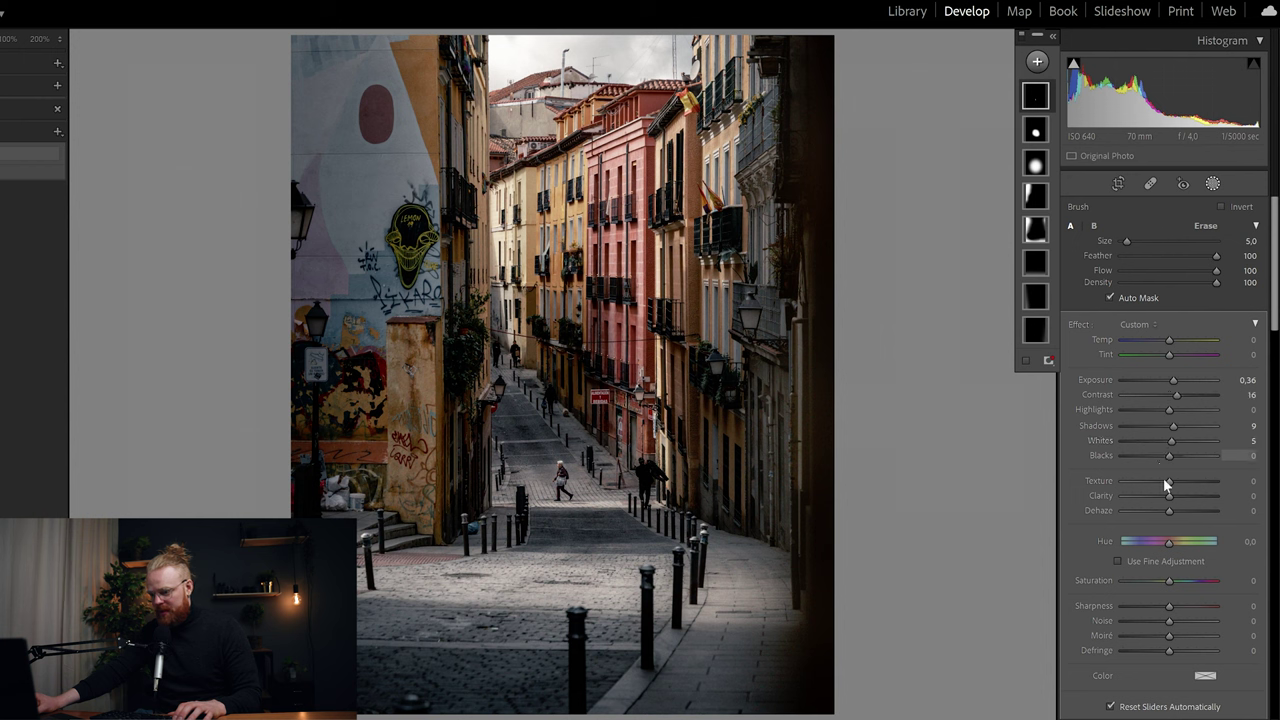
scroll(1169, 508, "up", 1)
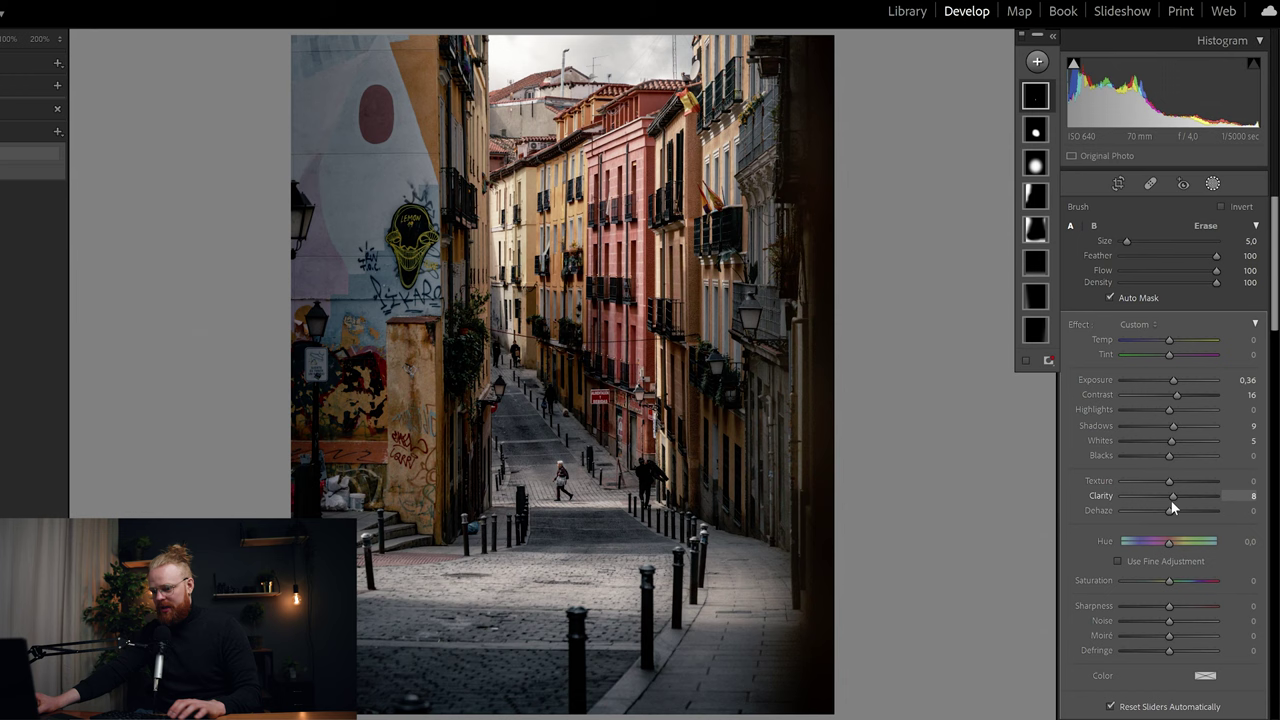
key("Escape")
key("Escape")
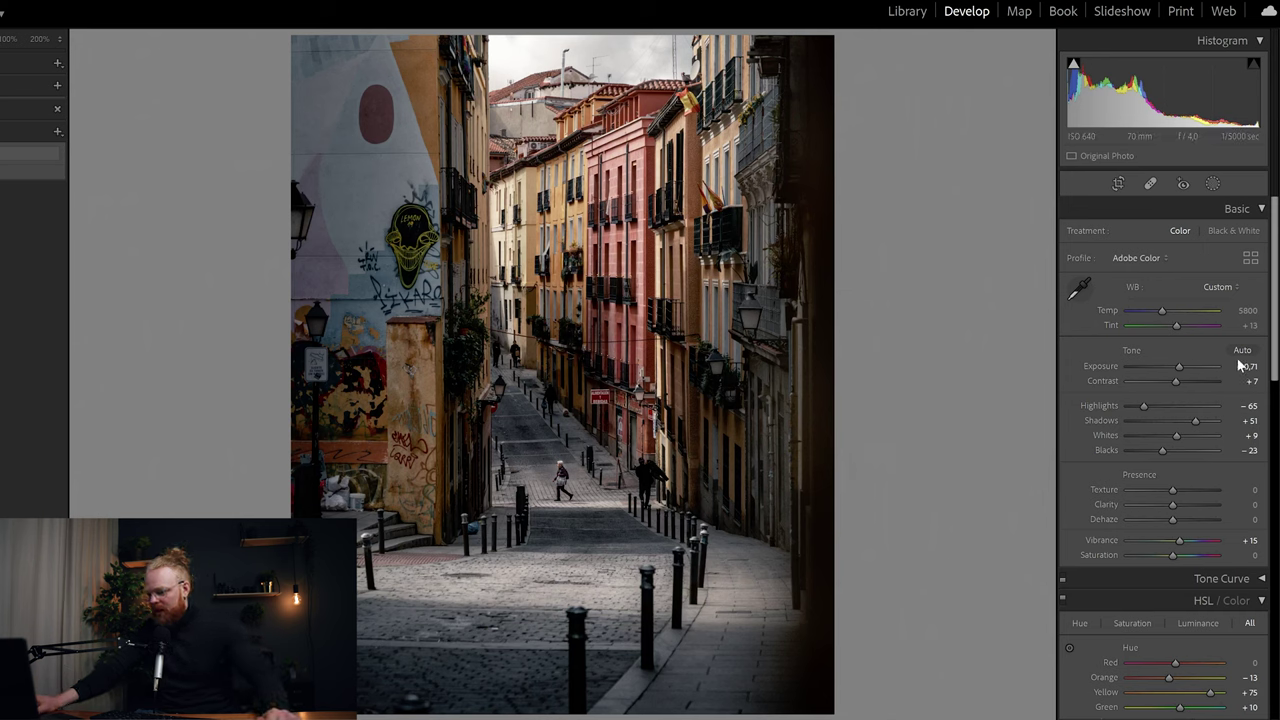
Add a radial gradient mask with feather 50 over the sky and rooftops at the far end of the street
left_click(1214, 187)
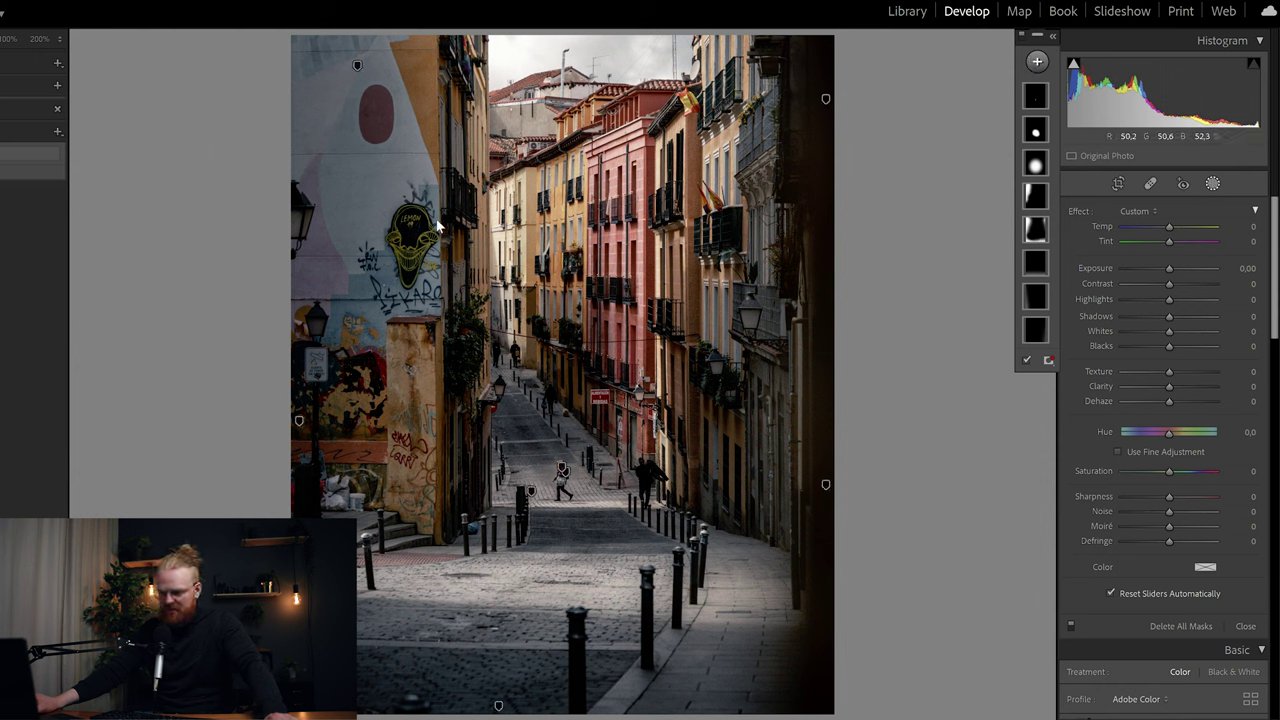
left_click(1037, 63)
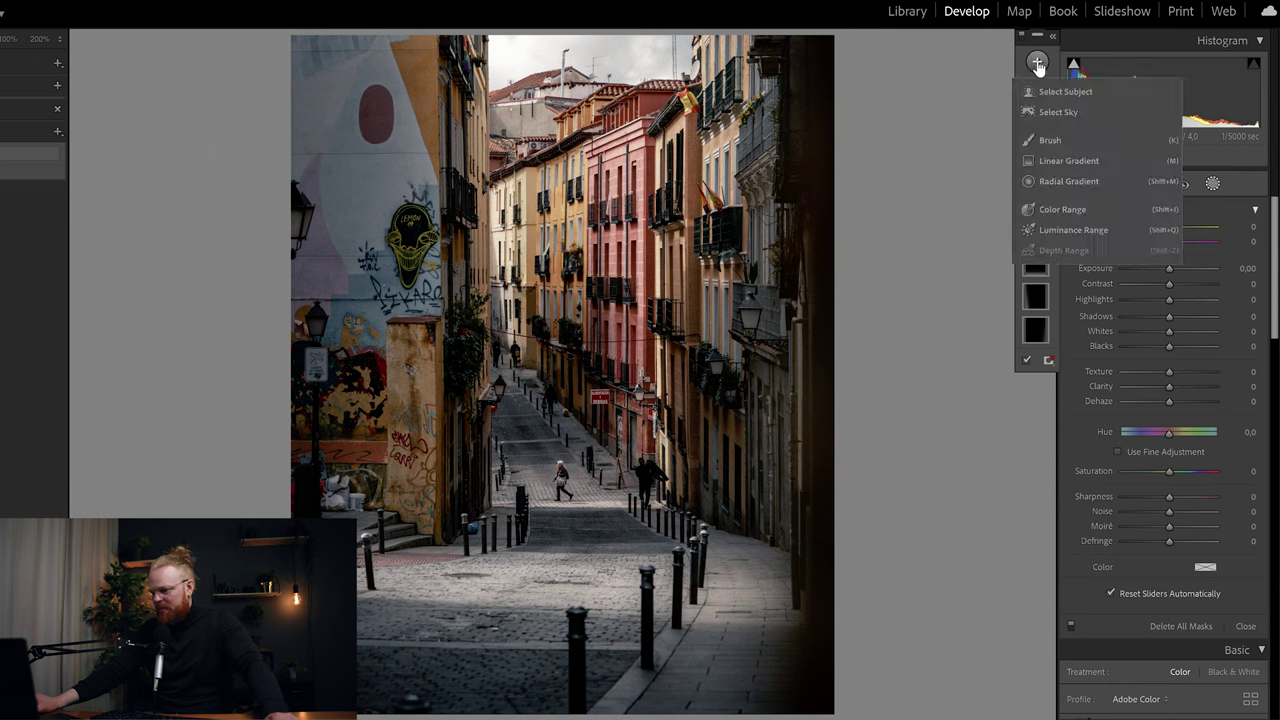
left_click(1068, 181)
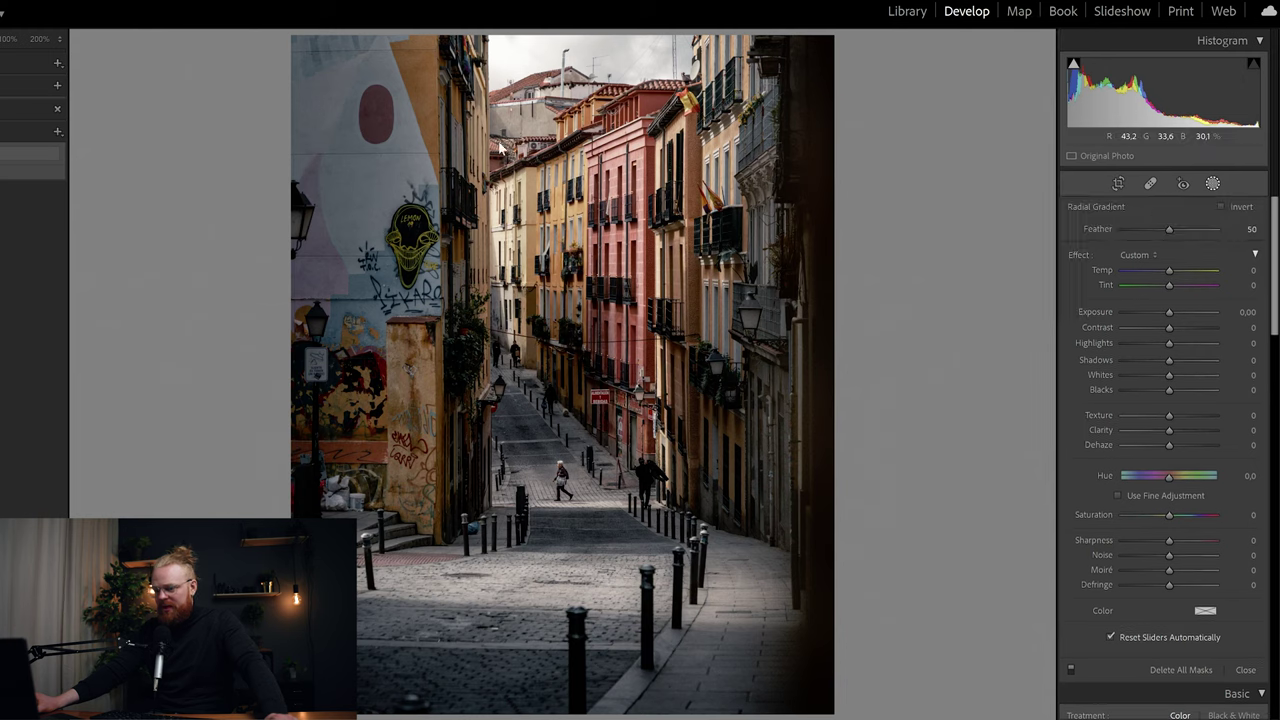
left_click_drag(540, 100, 380, 314)
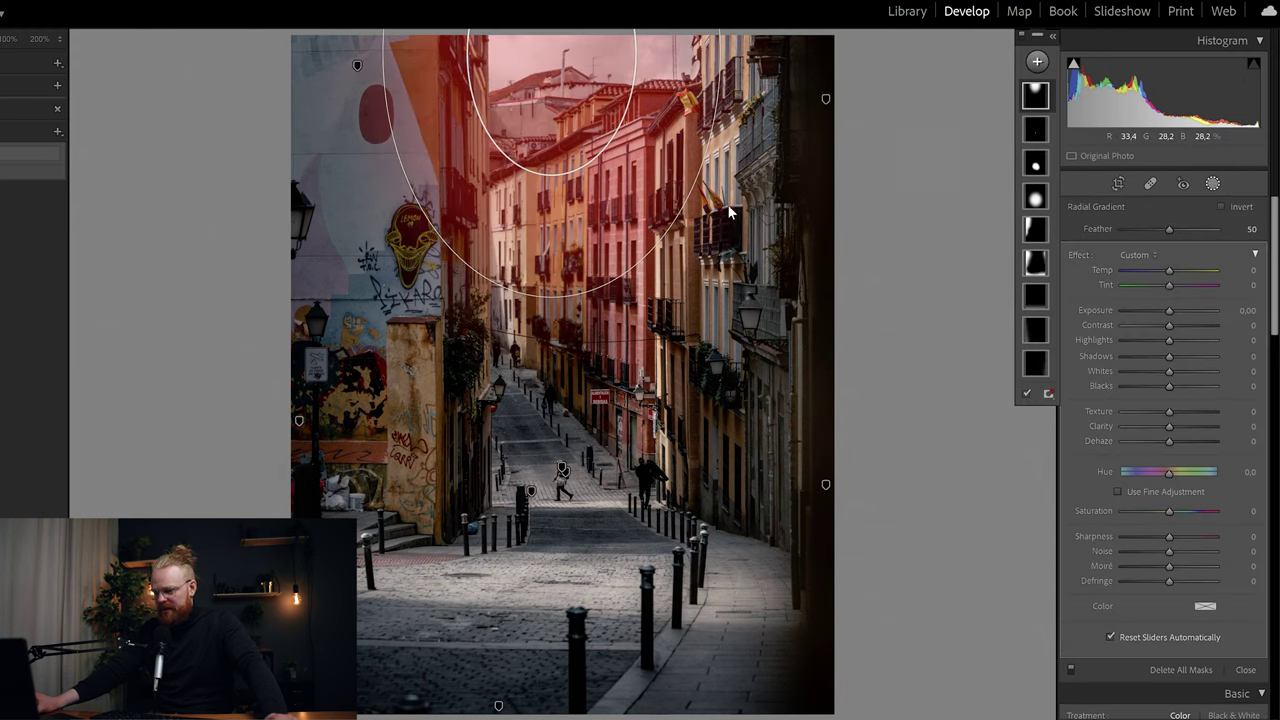
Set the sky radial mask's clarity to -7 and dehaze to -6, shift and narrow it slightly, and close masking
mouse_move(1169, 441)
left_mouse_down()
mouse_move(1124, 440)
mouse_move(1169, 440)
left_mouse_up()
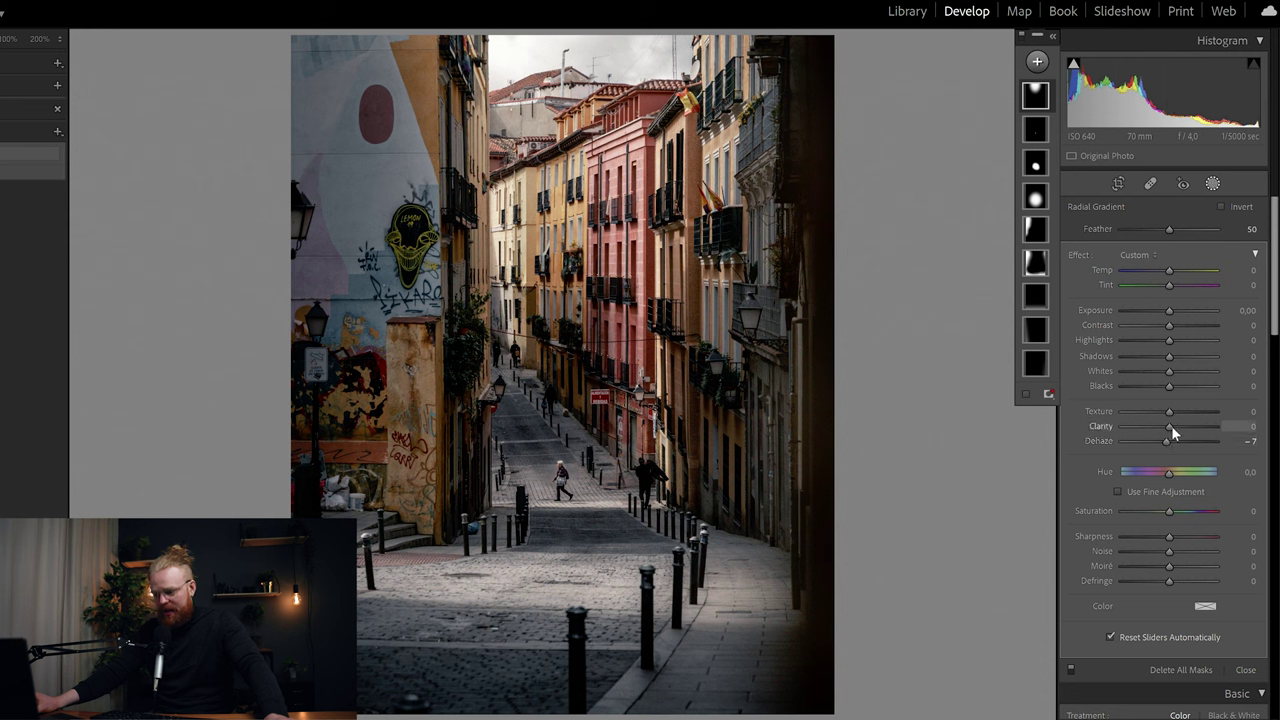
left_click_drag(1170, 428, 1173, 438)
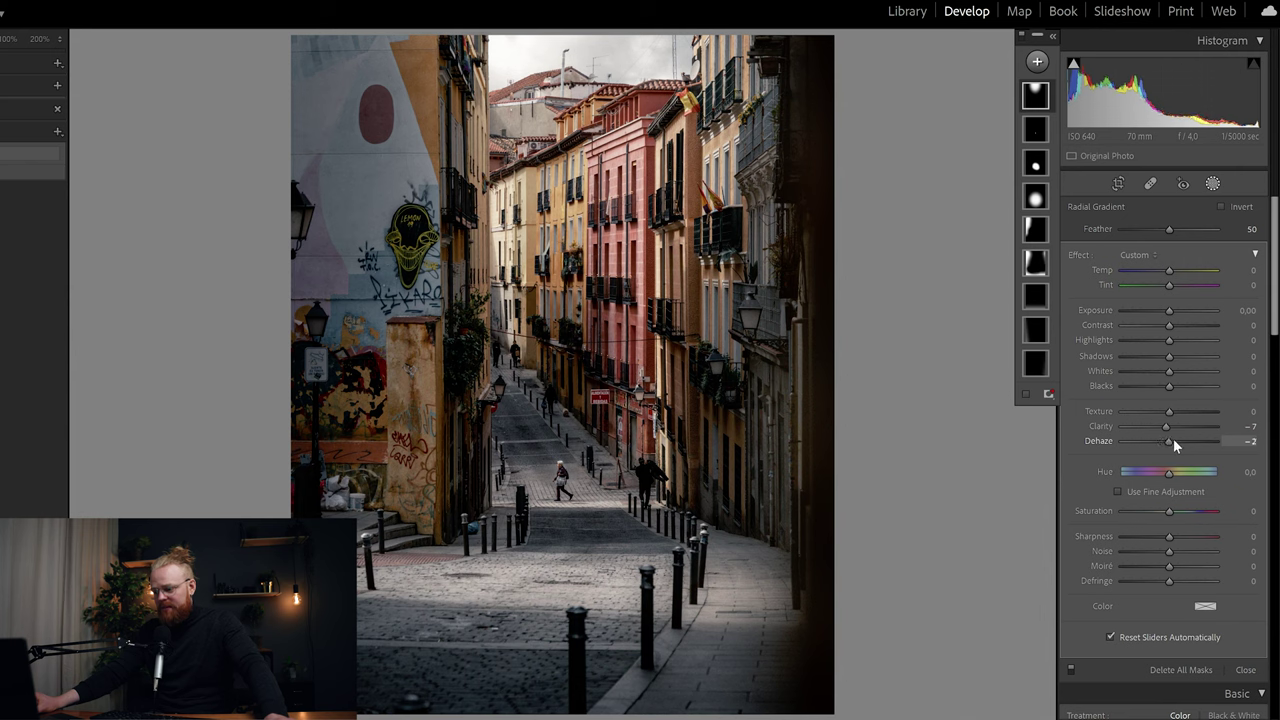
left_click_drag(595, 121, 606, 116)
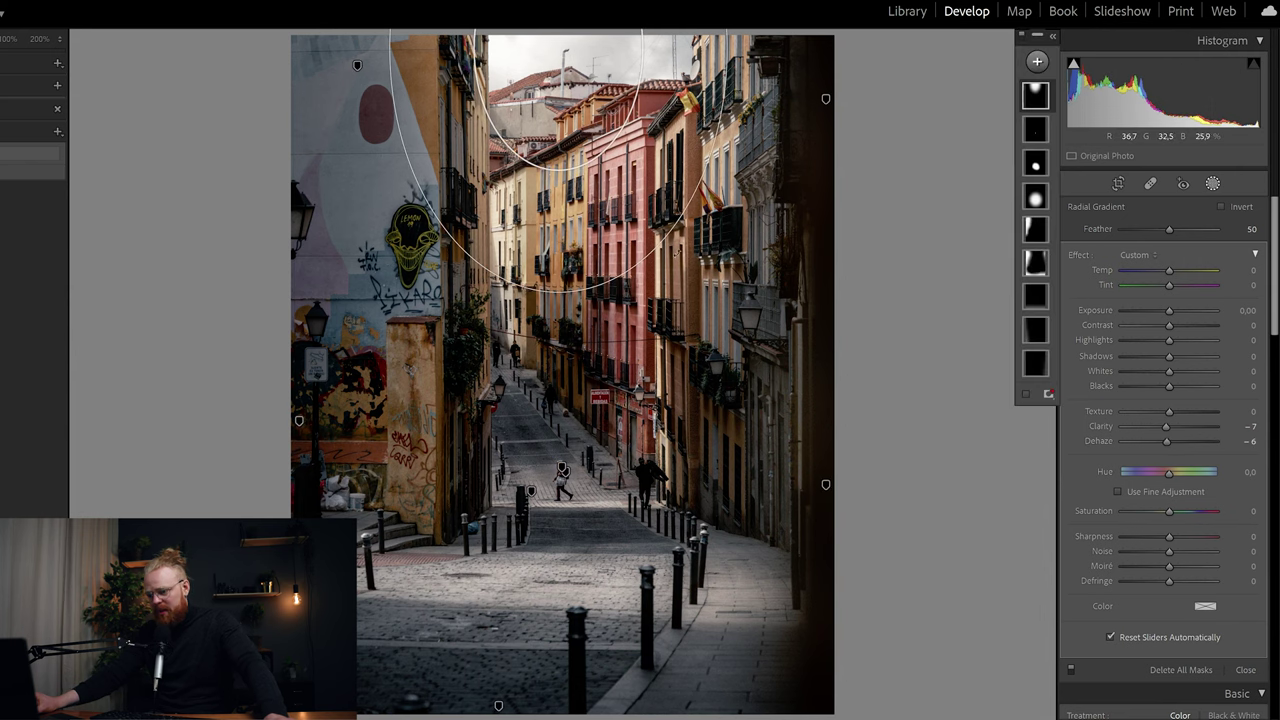
left_click_drag(729, 48, 710, 48)
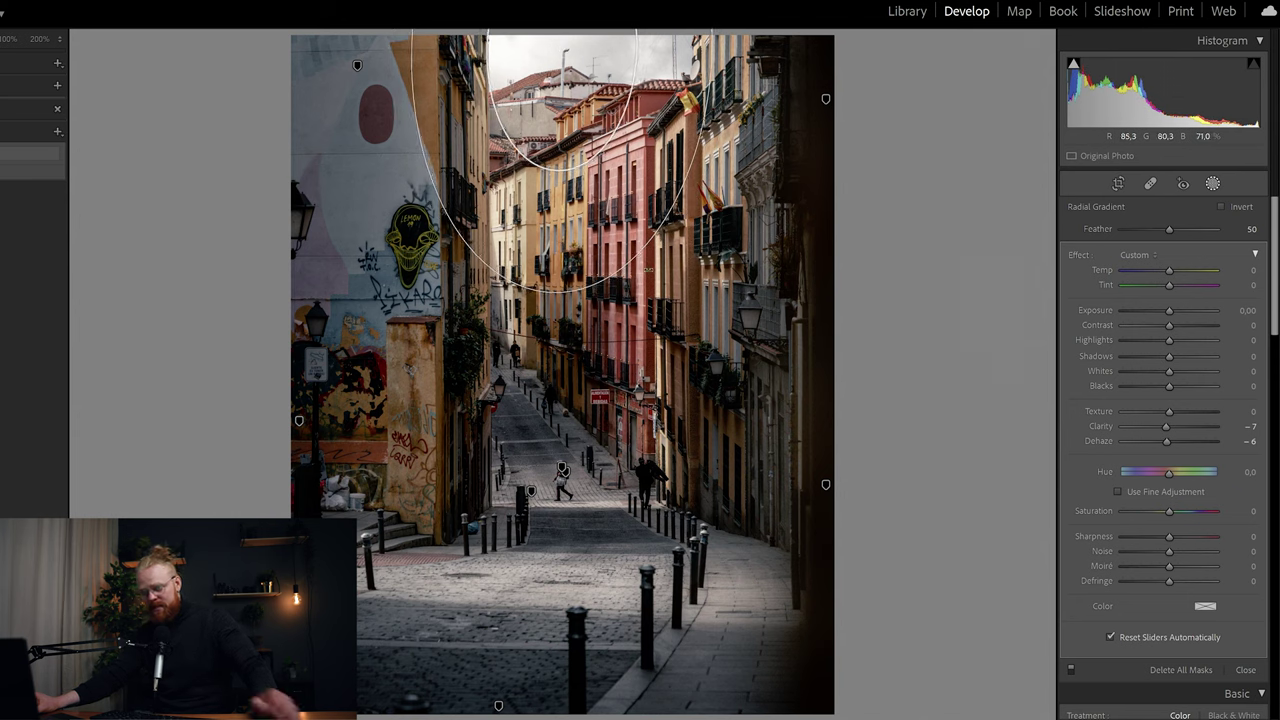
left_click(1245, 669)
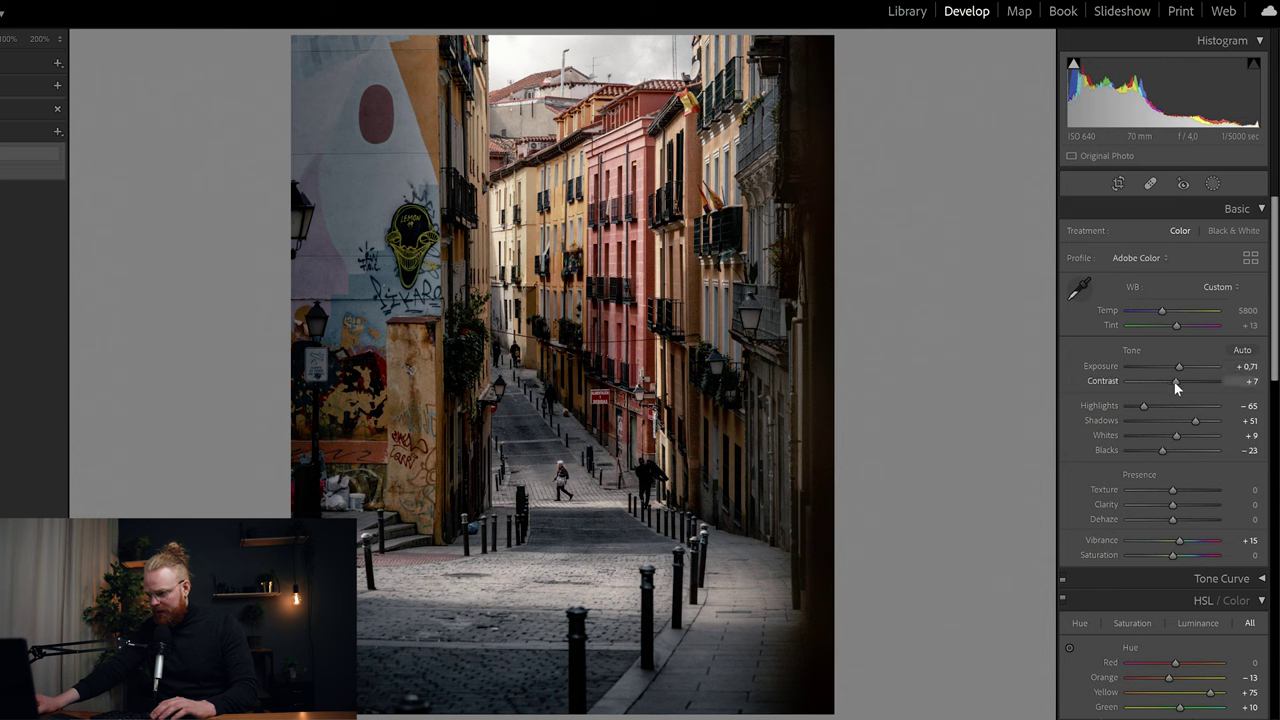
Set the whole photo's contrast to +16 and clarity to -15
left_click_drag(1177, 382, 1181, 382)
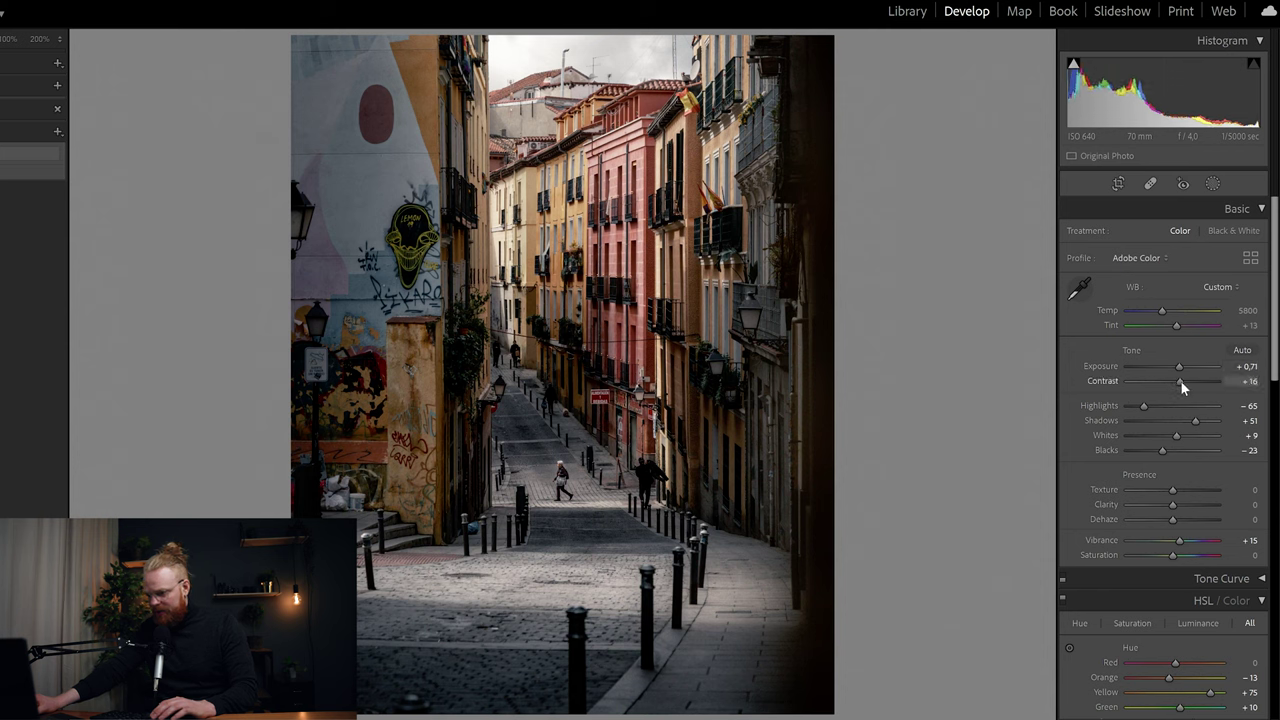
left_click_drag(1181, 506, 1170, 512)
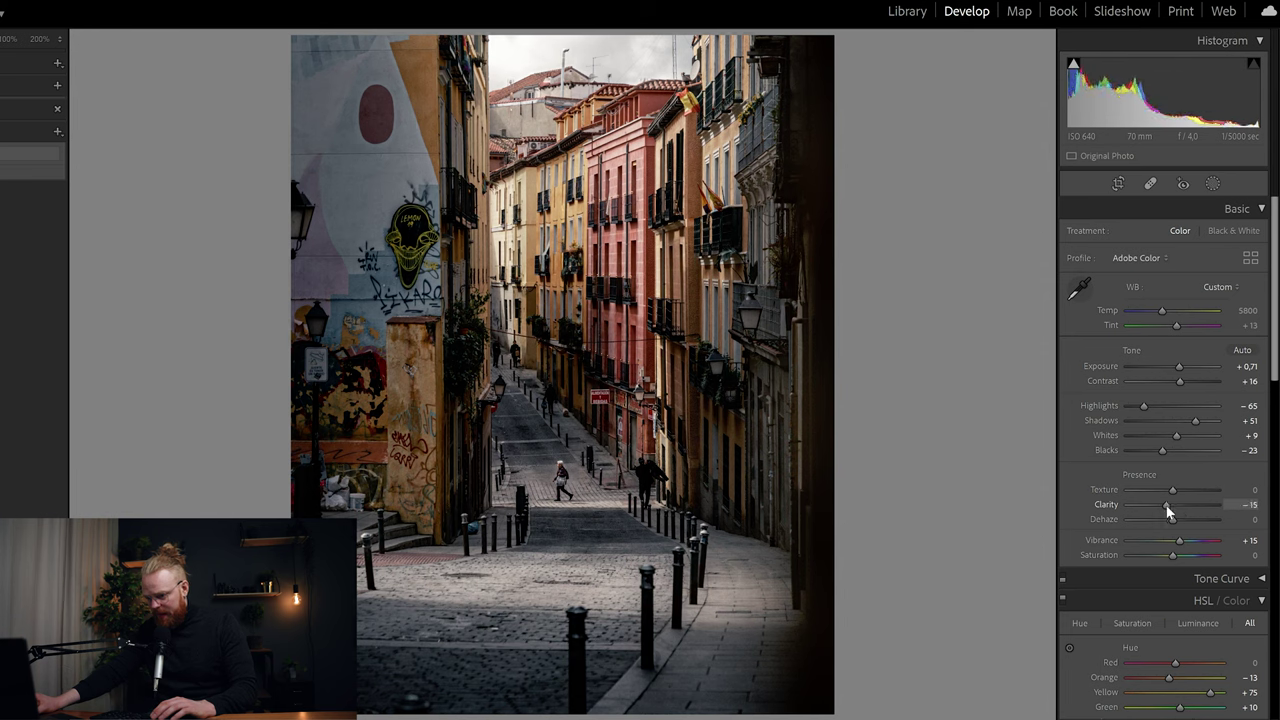
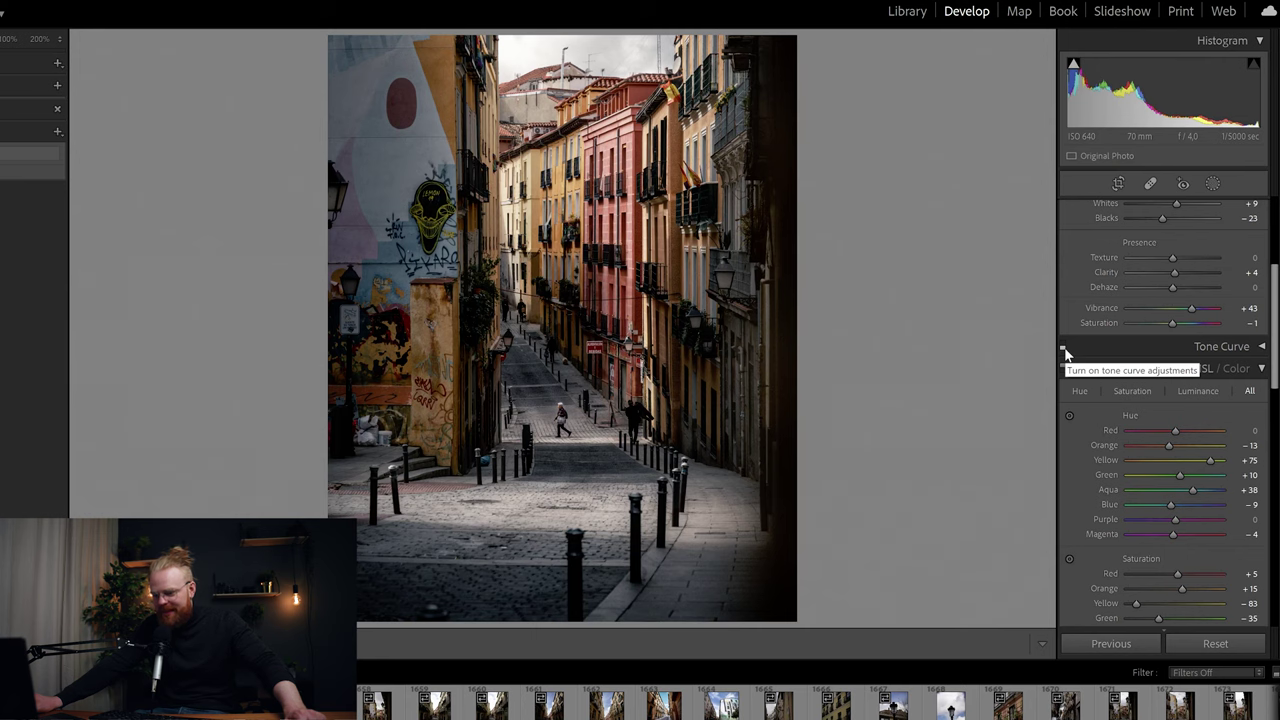
Turn on the tone curve adjustments and show the point curve
left_click(1064, 347)
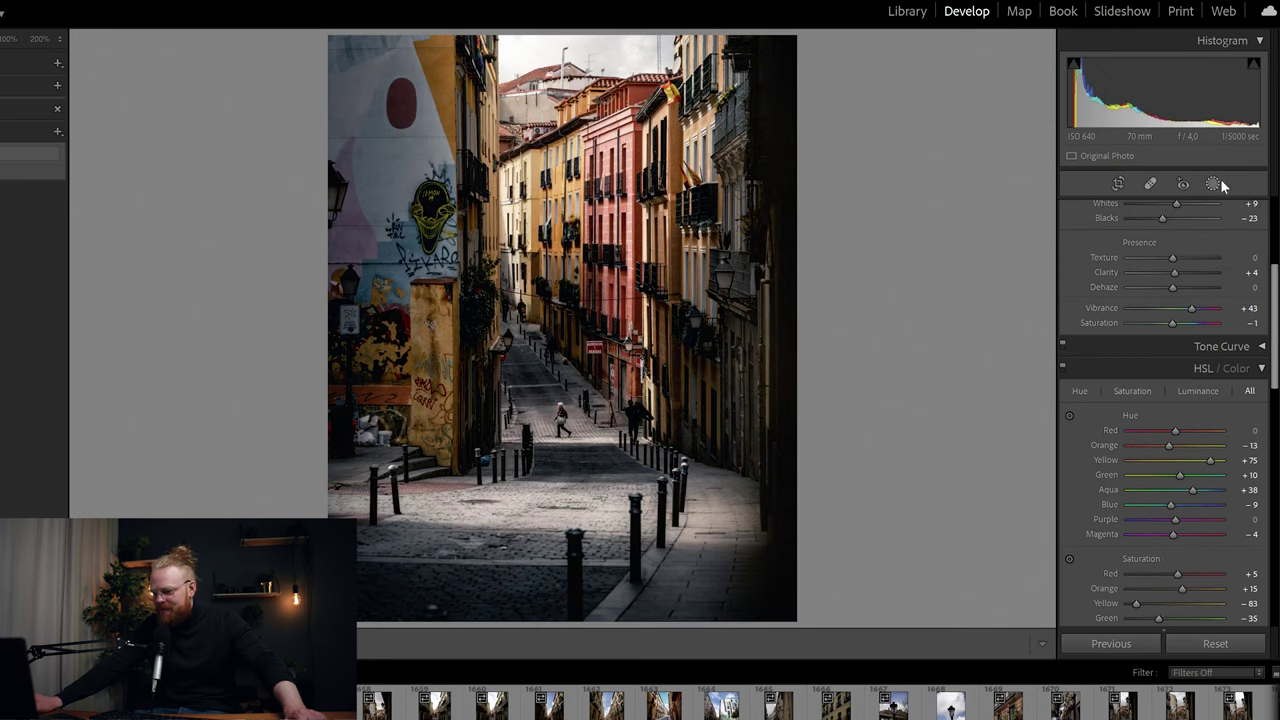
left_click(1256, 353)
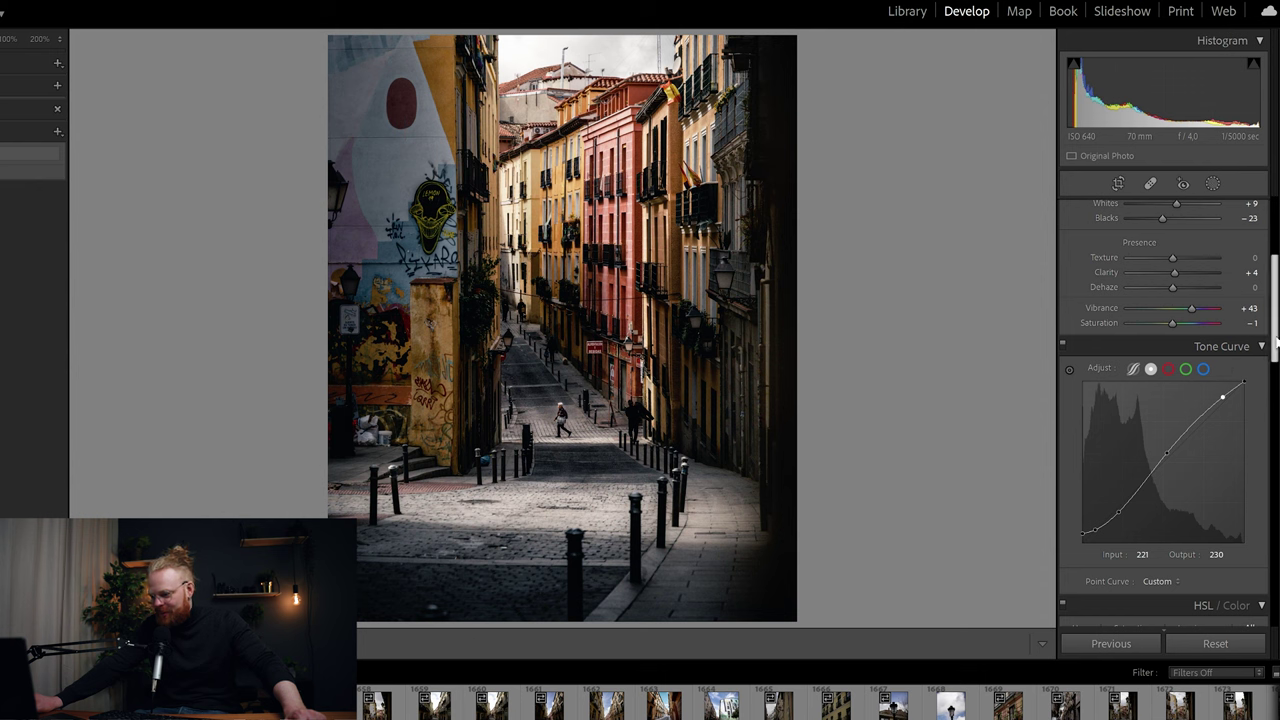
scroll(1134, 322, "down", 1)
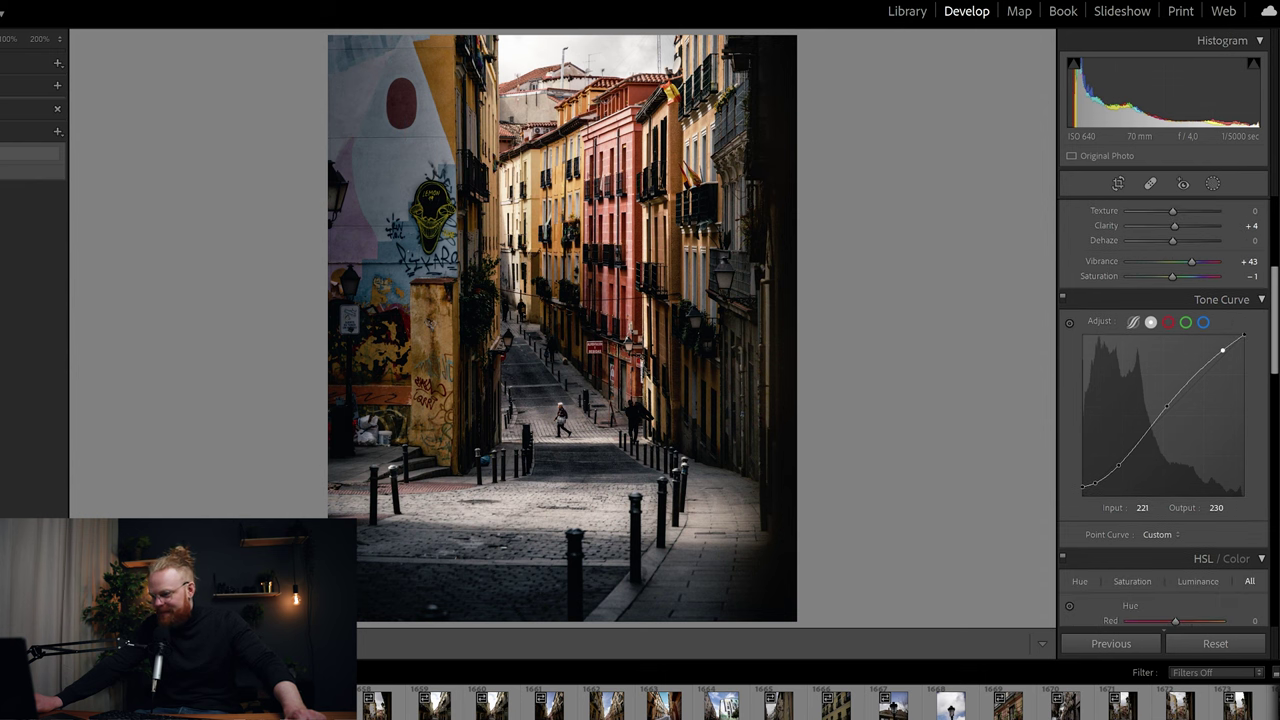
scroll(1160, 400, "up", 3)
Set the whole photo's contrast to +10
left_click(1240, 218)
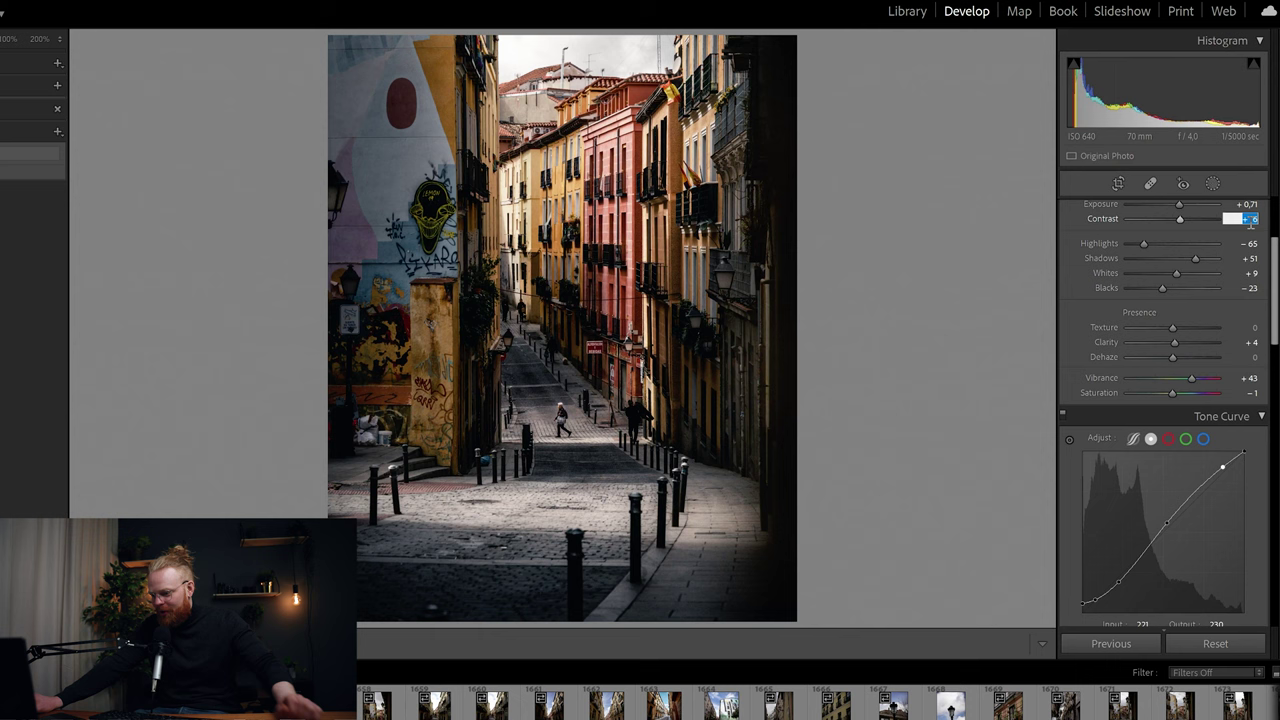
type("10")
key("Return")
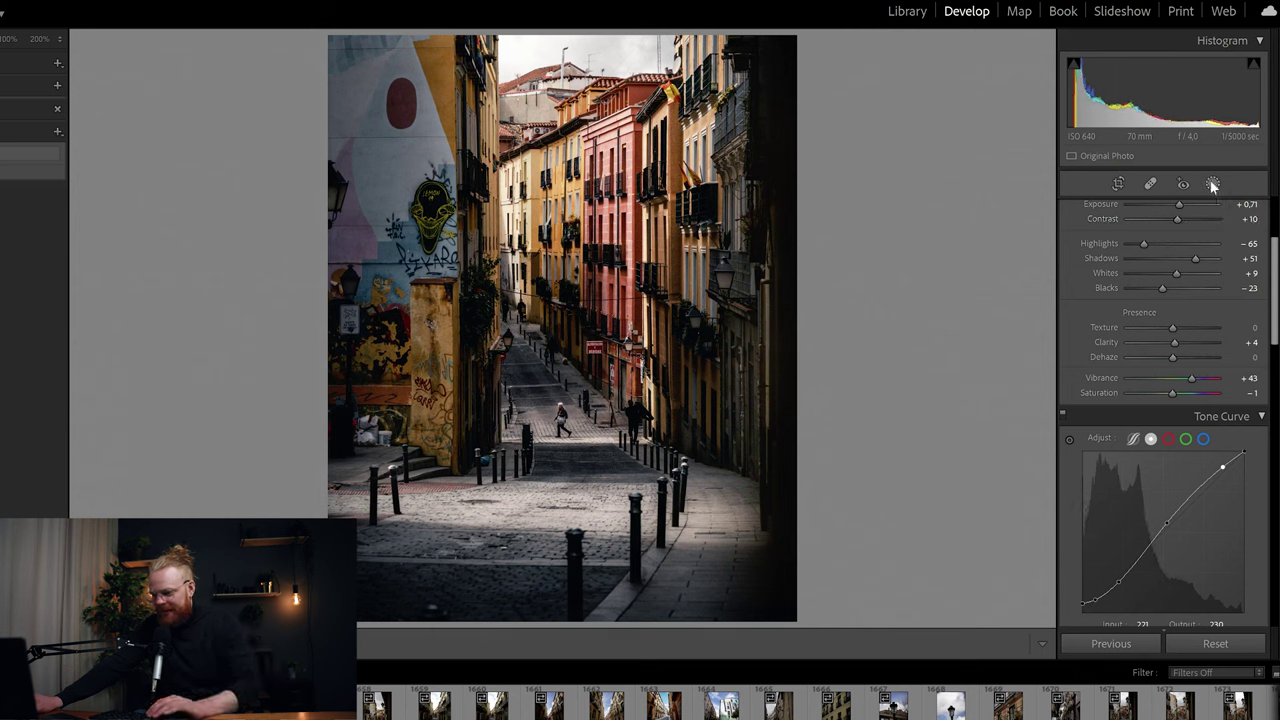
Set the exposure of the foreground linear gradient mask to -0.16 and of the last linear gradient mask in the list to -0.07
left_click(1212, 185)
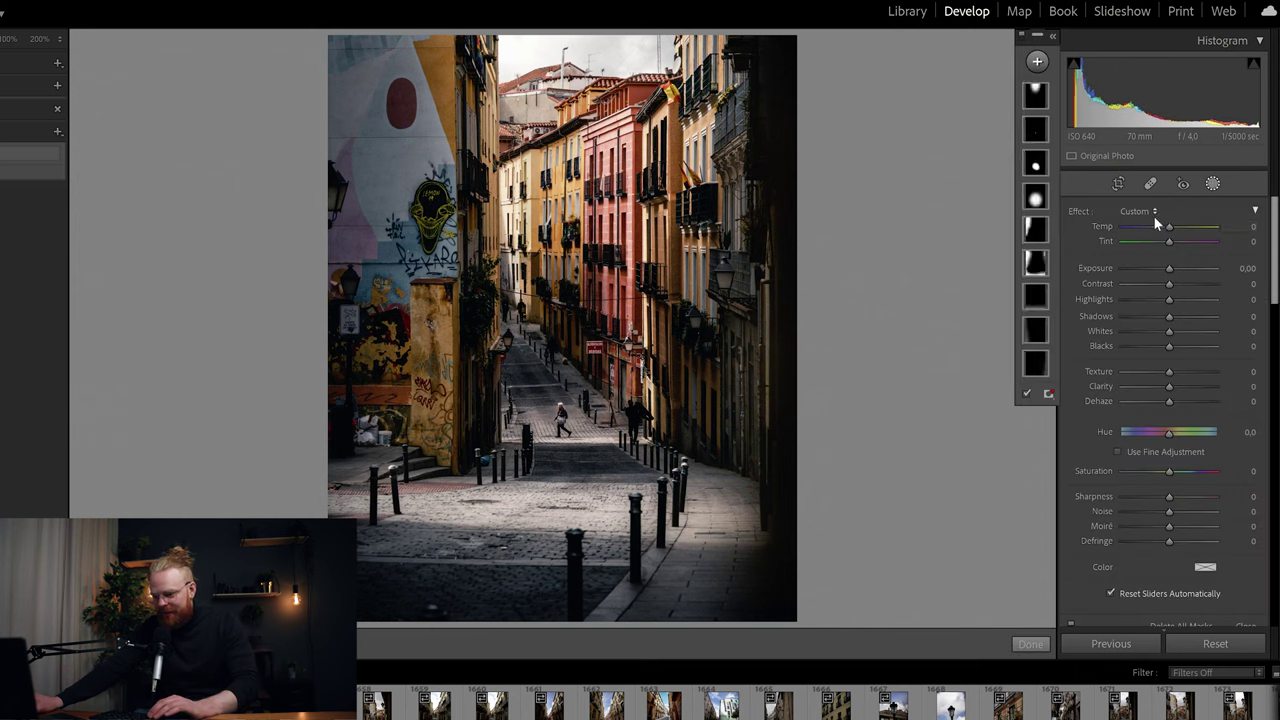
left_click(508, 618)
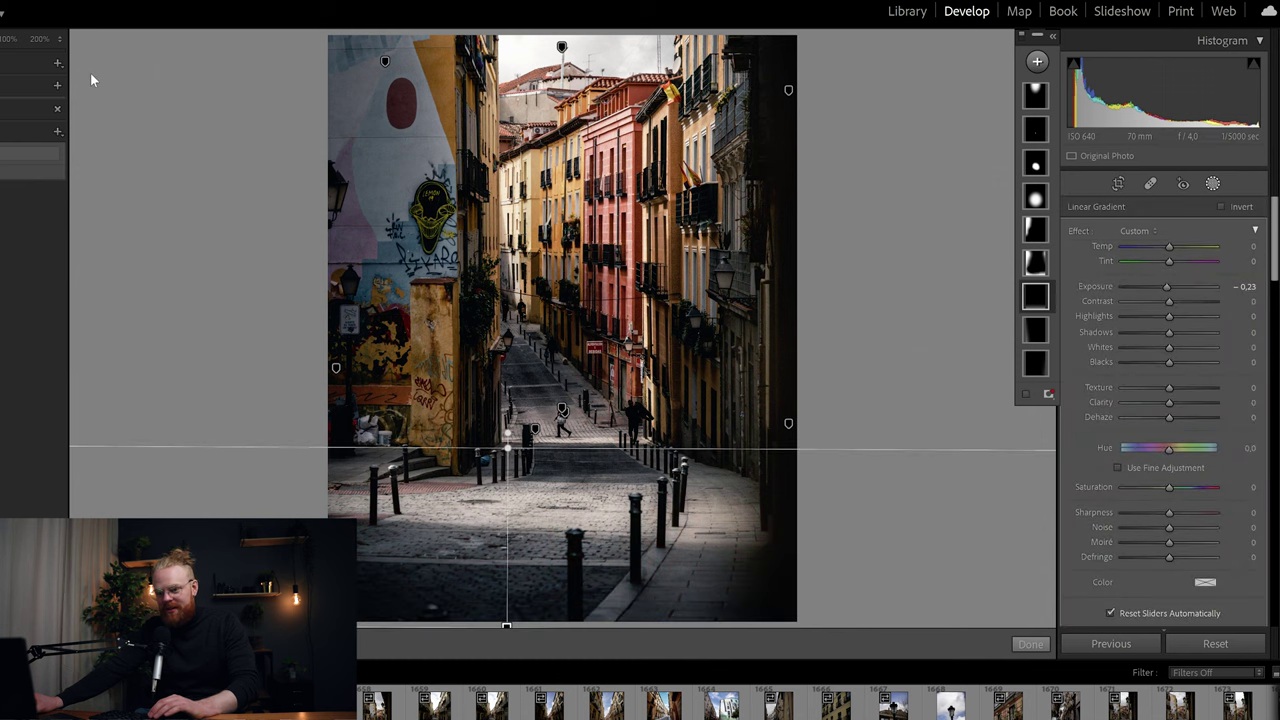
left_click(40, 40)
left_click(58, 40)
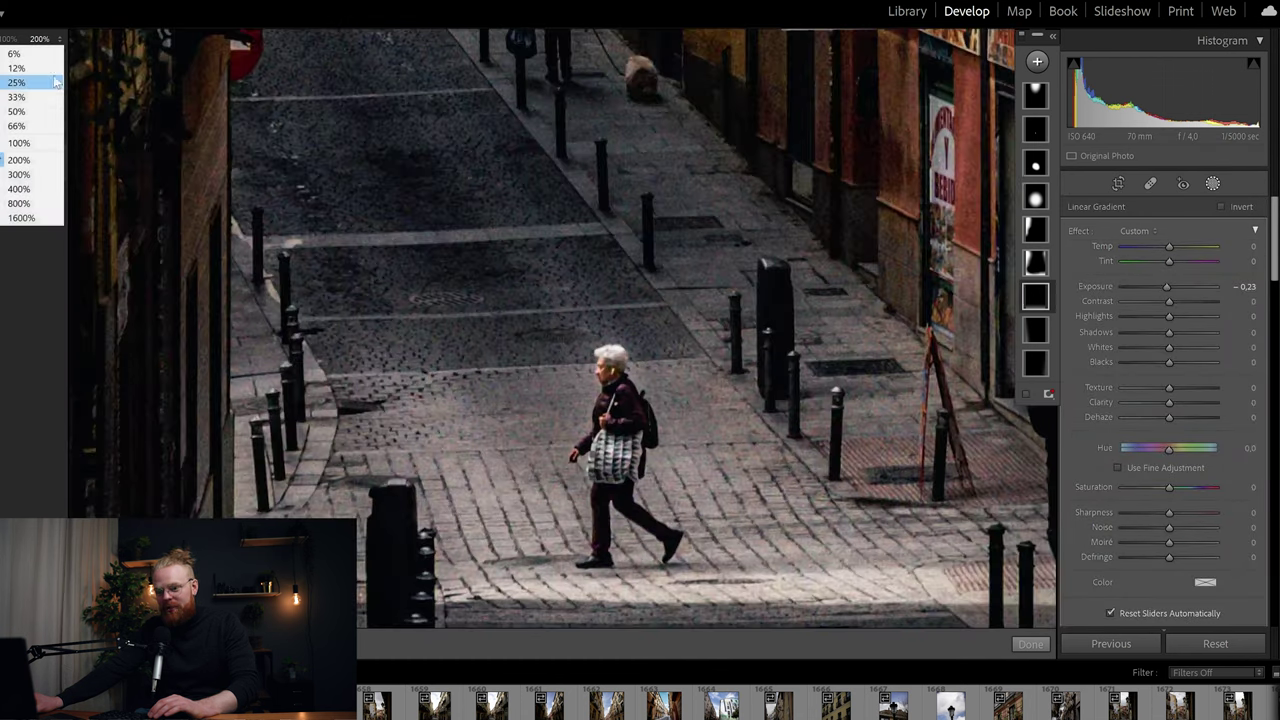
left_click(48, 96)
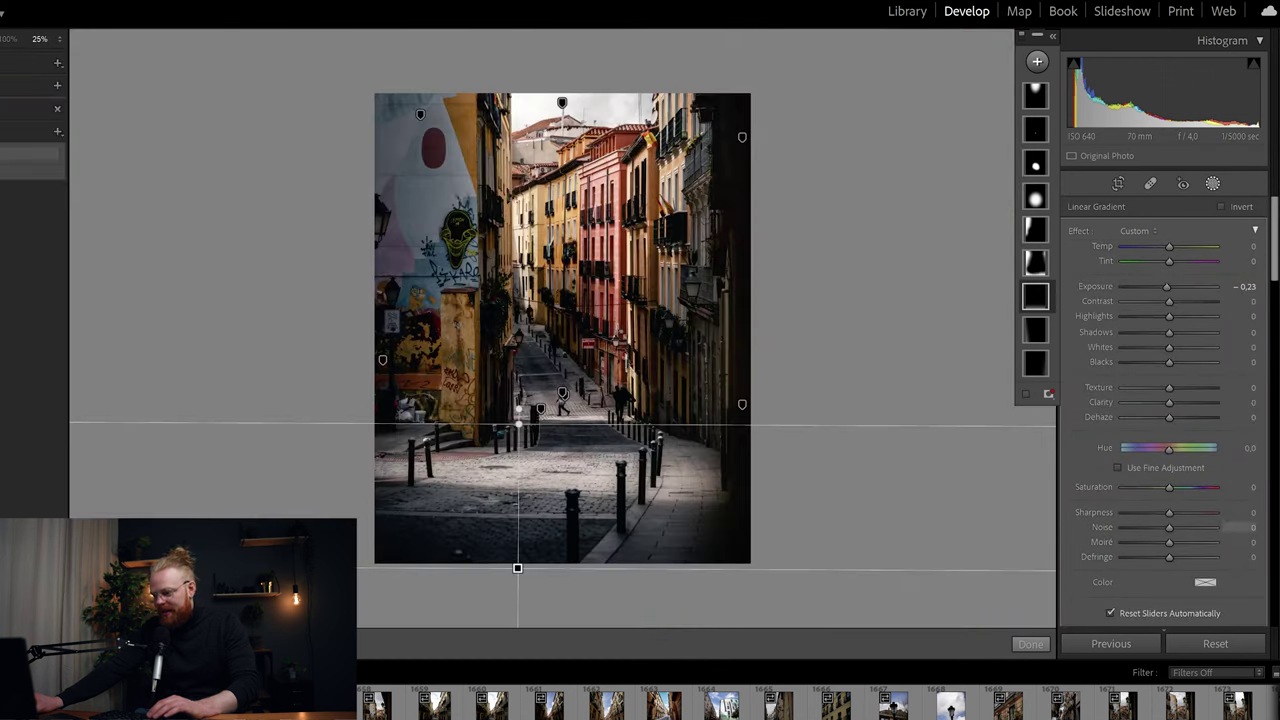
left_click_drag(1158, 285, 1162, 289)
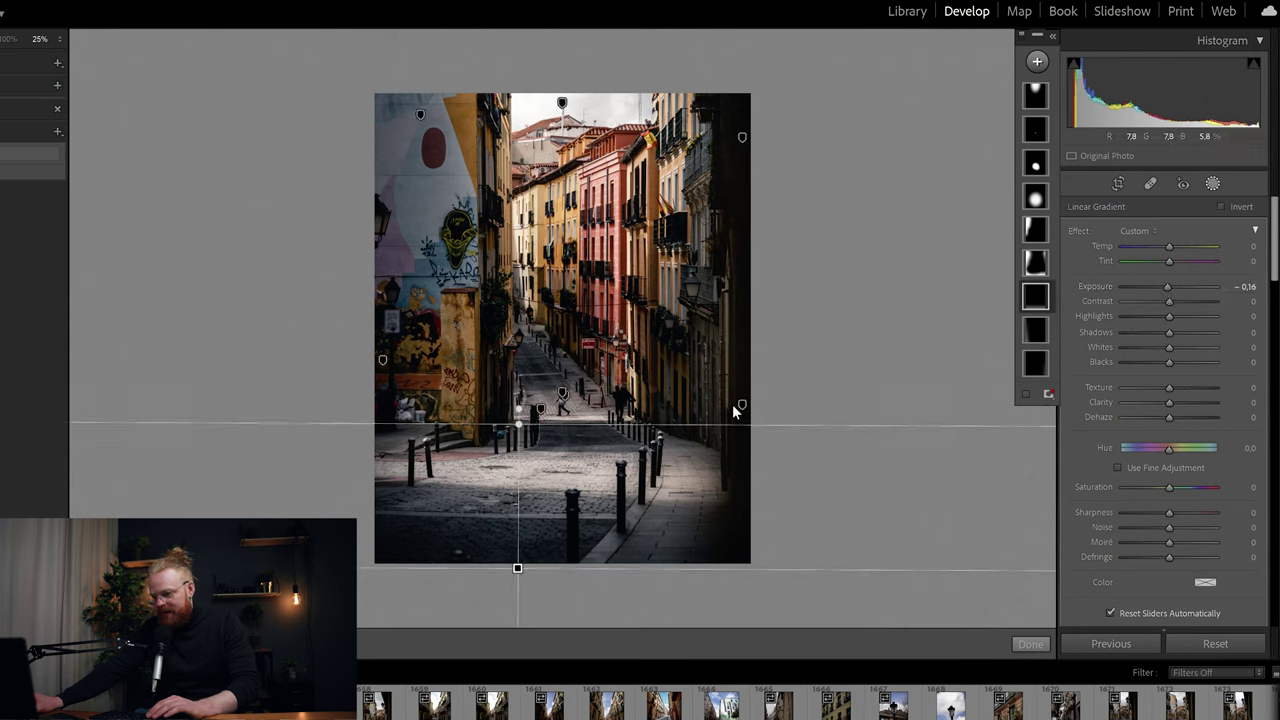
left_click(1035, 363)
left_click_drag(1161, 290, 1165, 285)
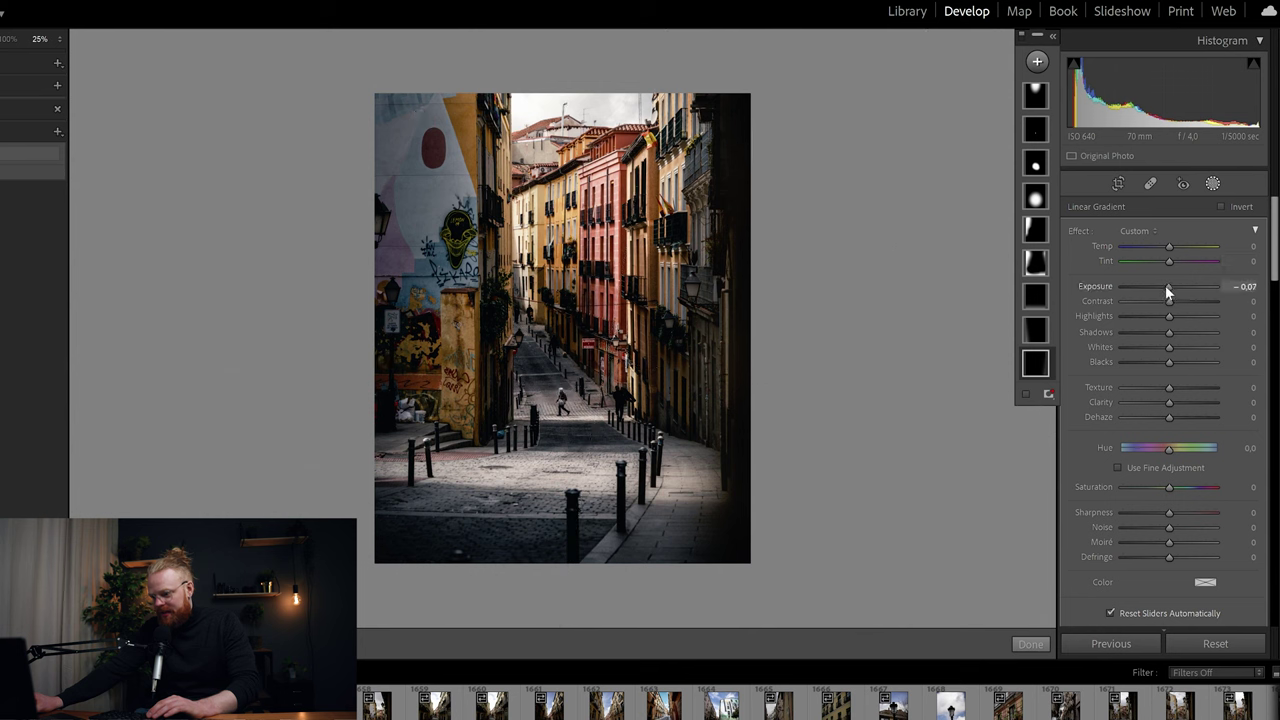
Adjust the exposure of the brush mask that darkens the photo's edges, and leave masking
left_click(742, 138)
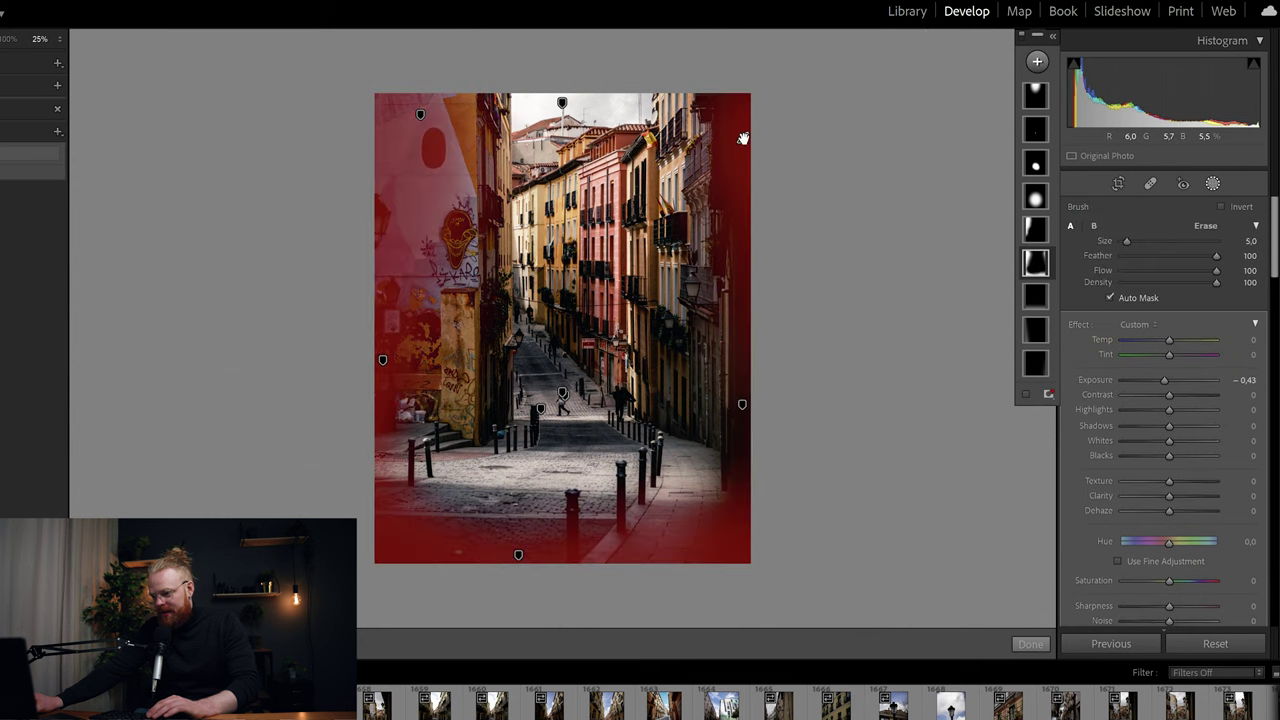
double_click(1166, 378)
key("shift+w")
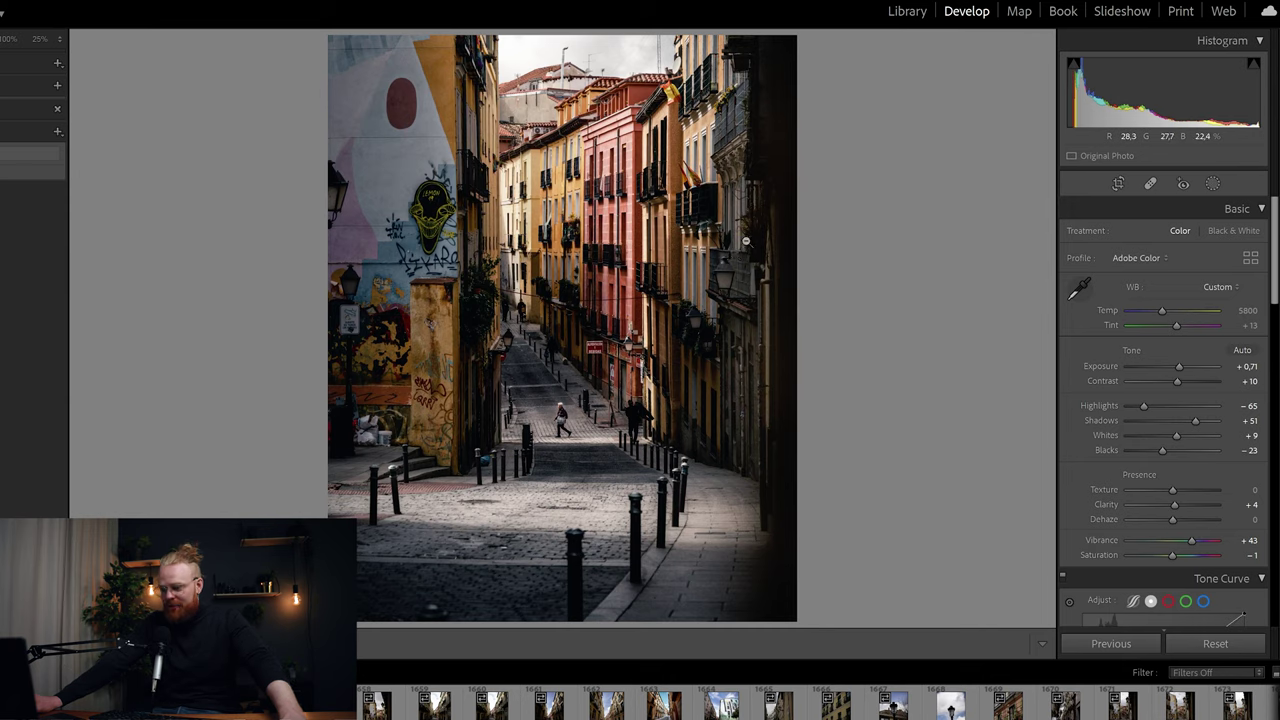
Compare the edited photo with its before version, and review the basic and tone curve settings
key("y")
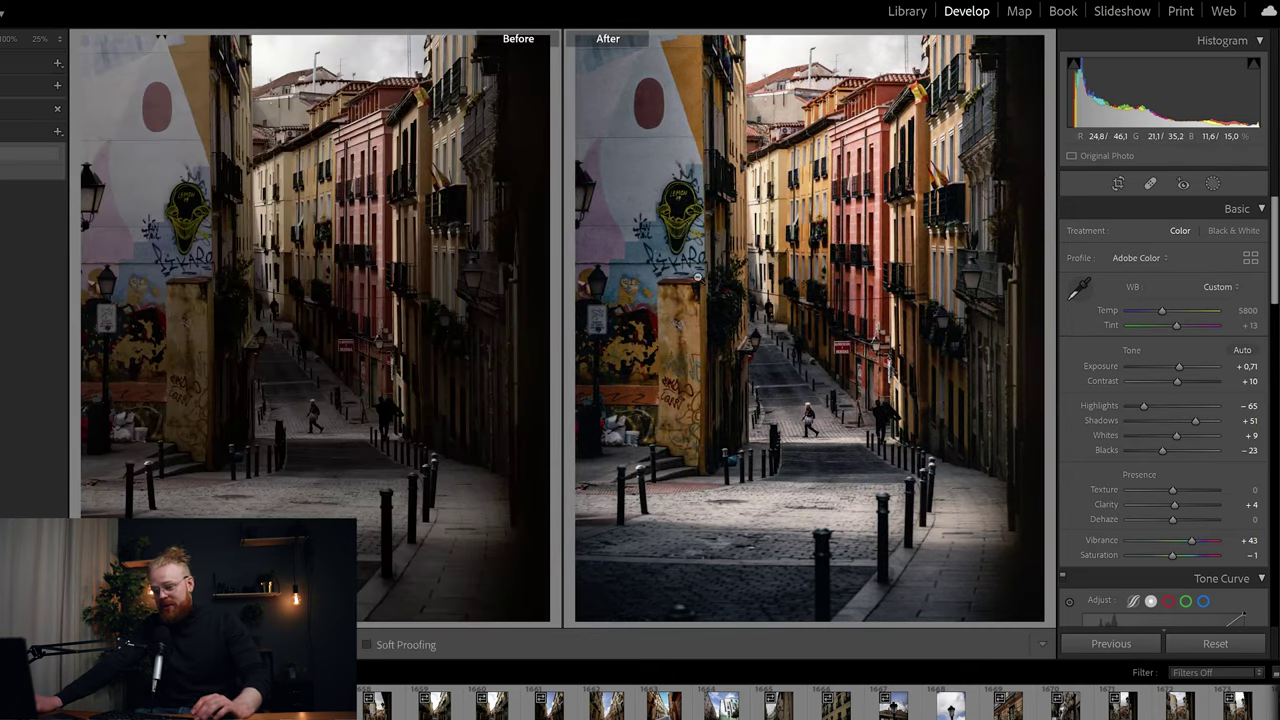
key("y")
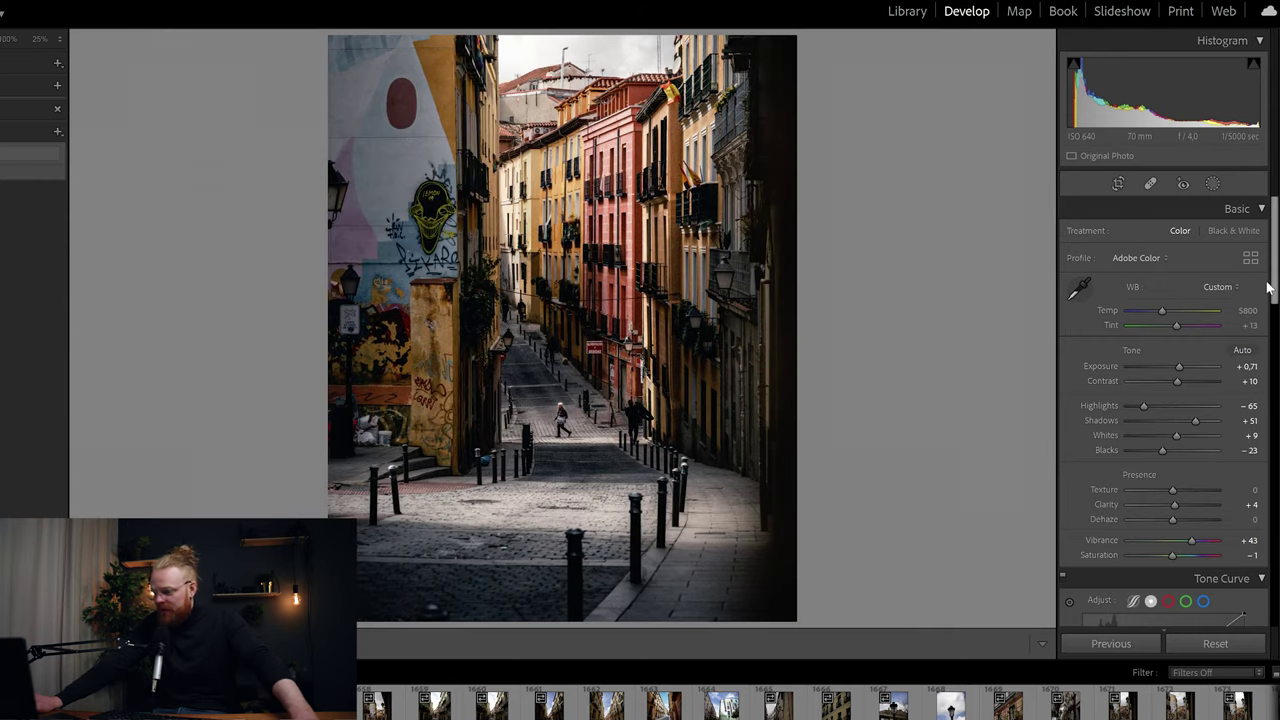
left_click_drag(1274, 290, 1269, 345)
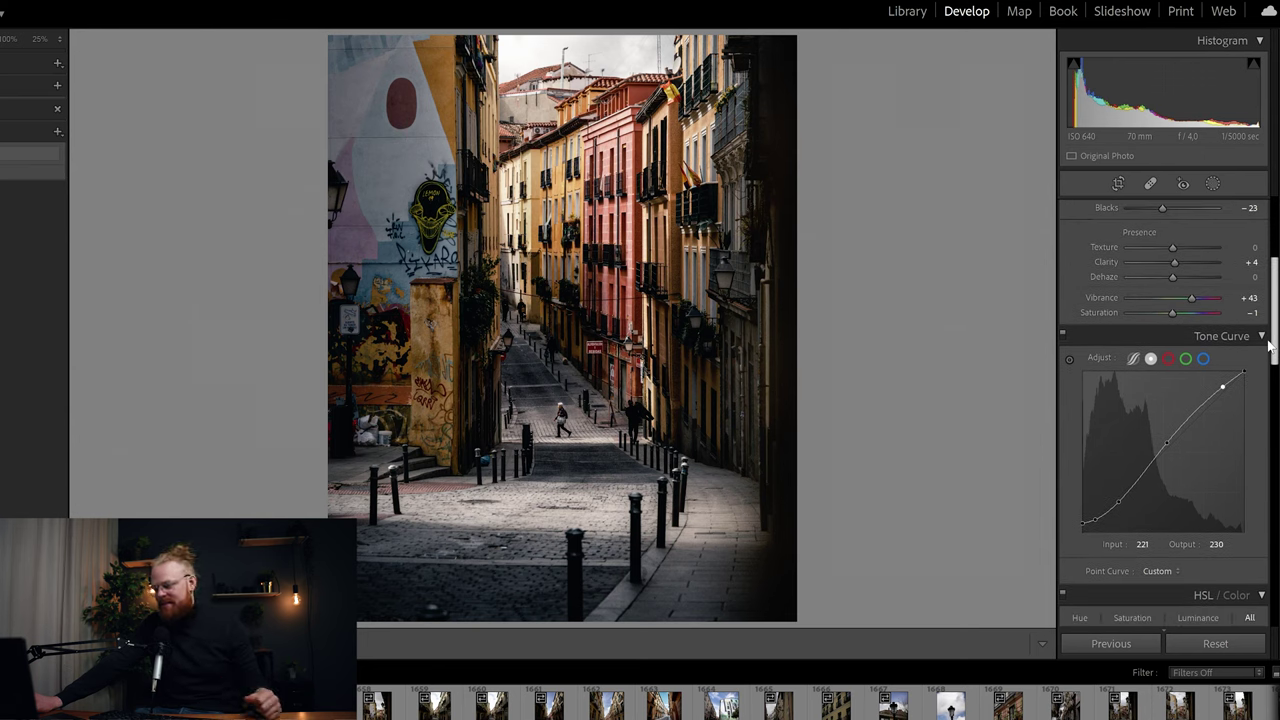
scroll(1269, 345, "down", 3)
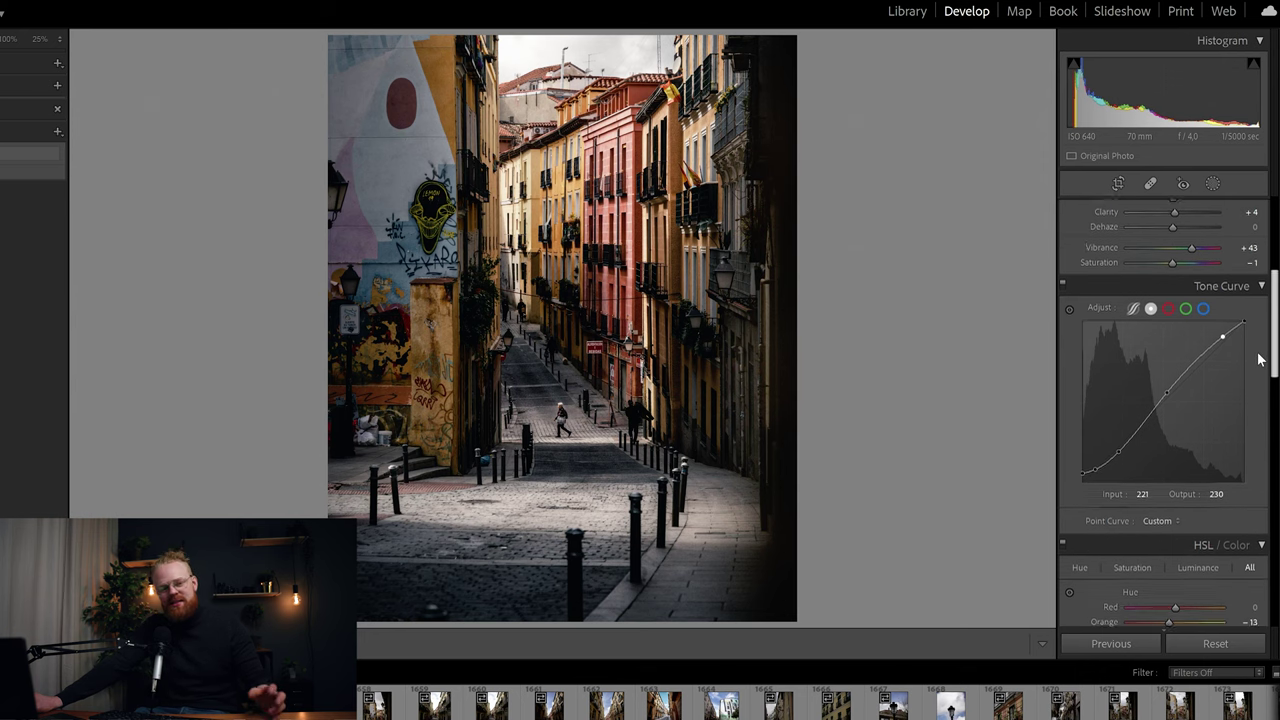
scroll(1255, 365, "up", 10)
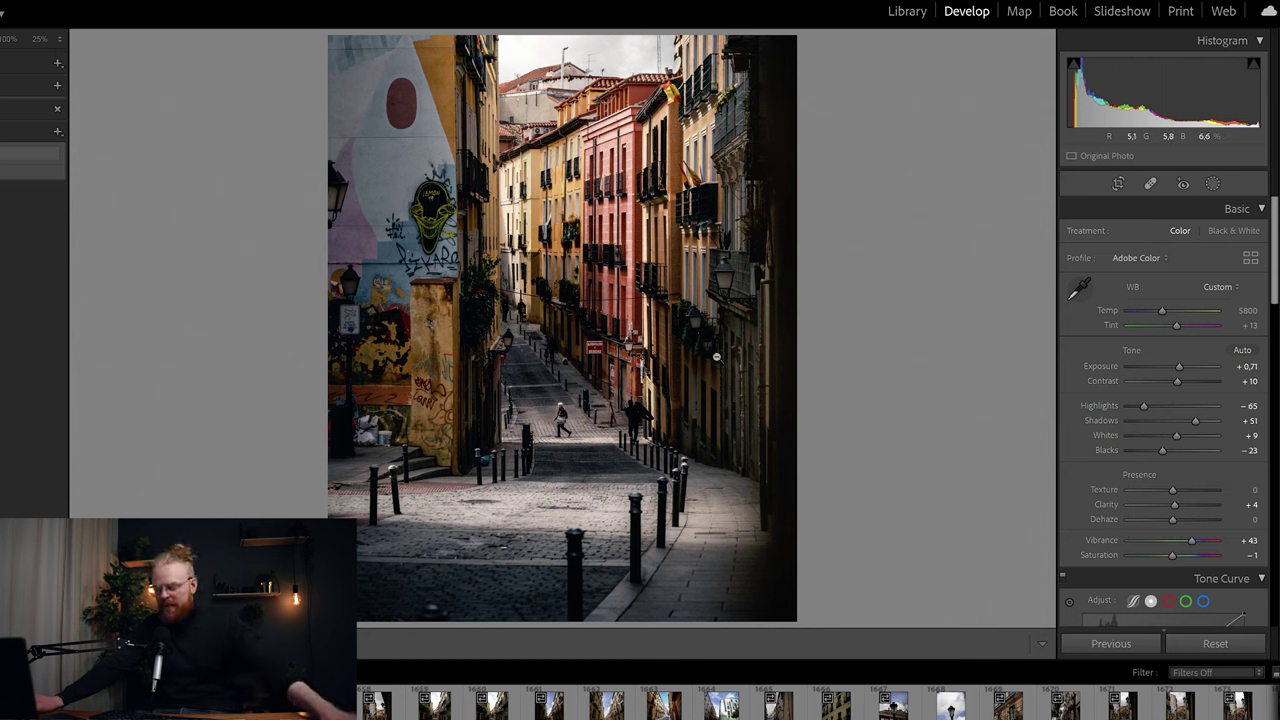
Send the edited street photo to Photoshop for further editing
right_click(551, 307)
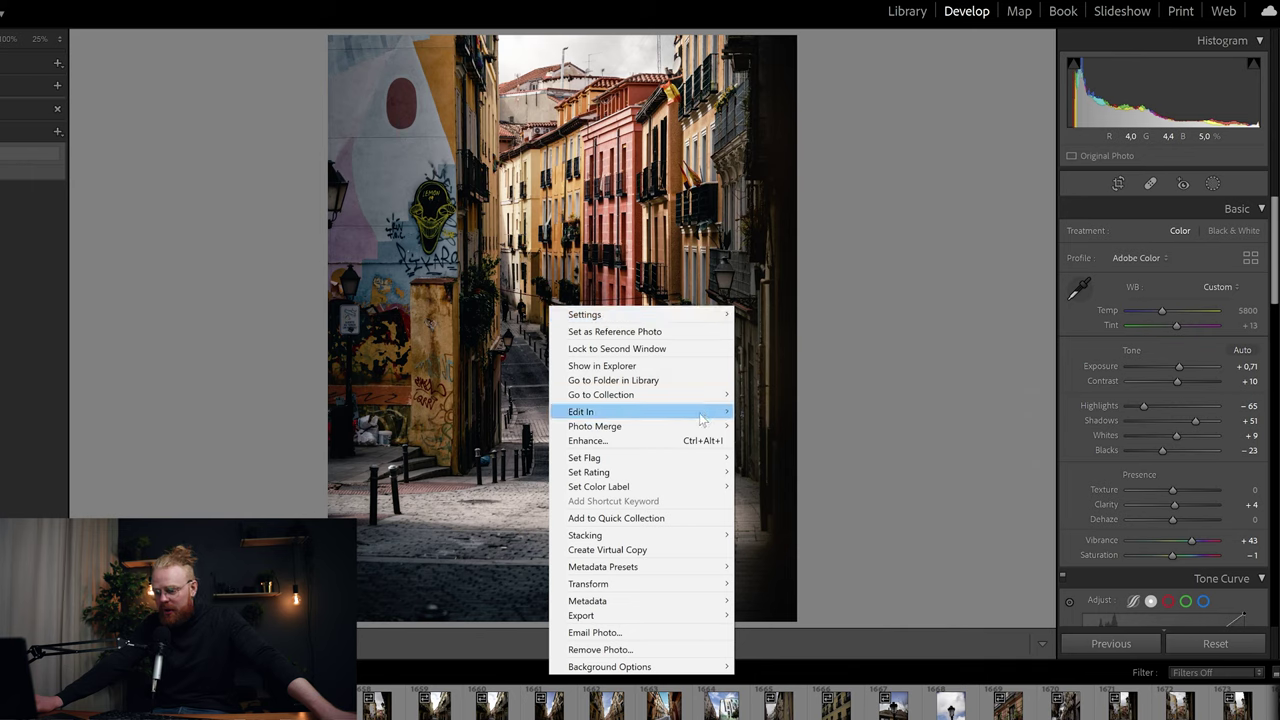
mouse_move(704, 413)
left_click(806, 413)
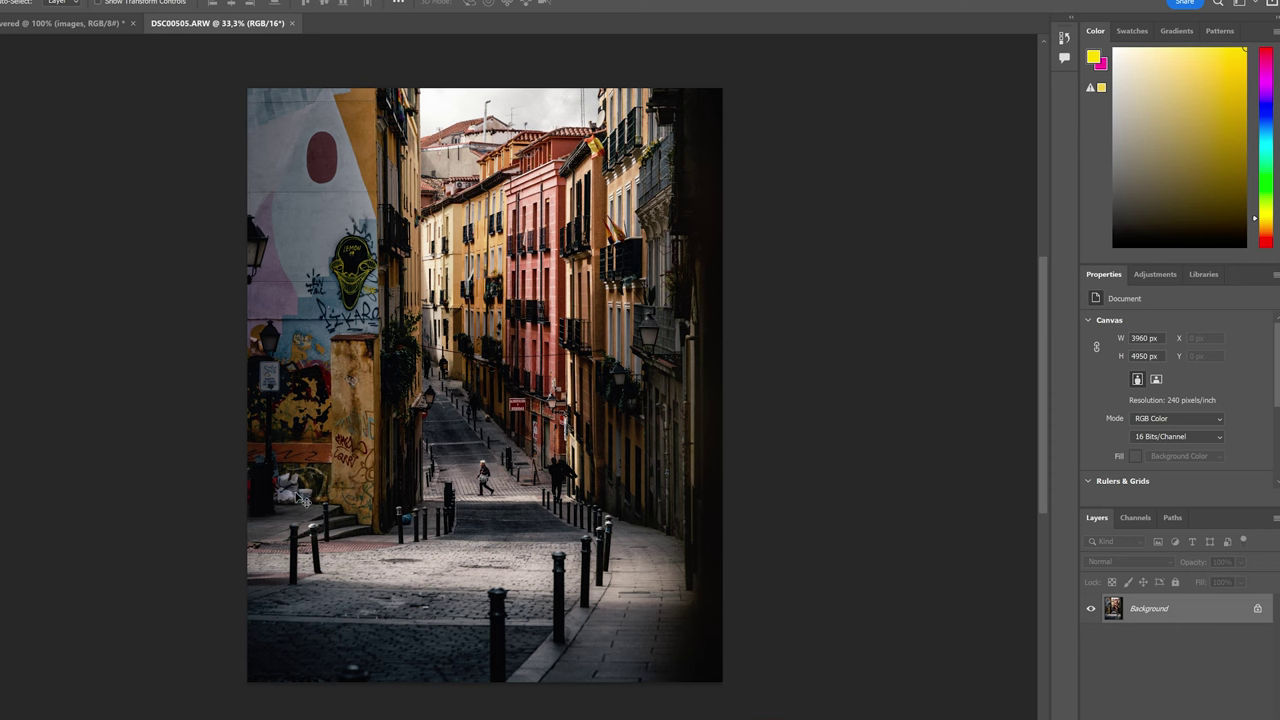
Outline the white rubbish bags and bucket beside the graffiti wall with a Lasso selection
scroll(295, 500, "up", 5)
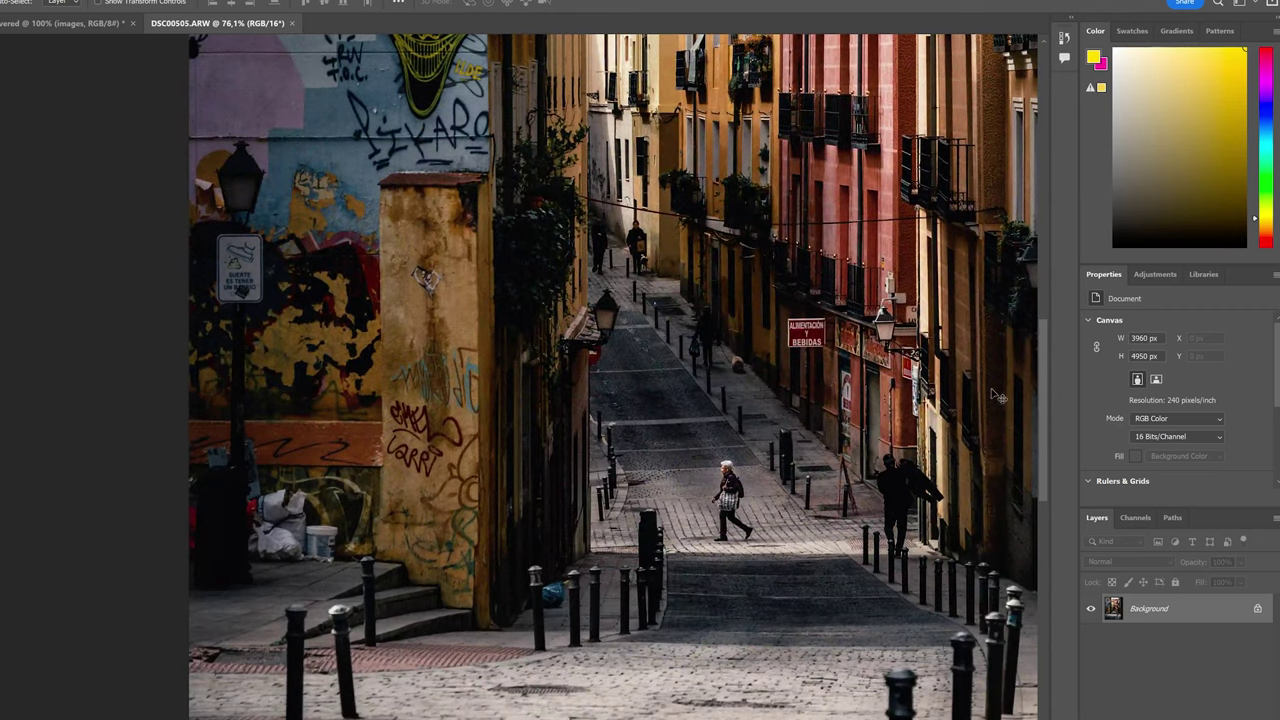
scroll(920, 505, "down", 5)
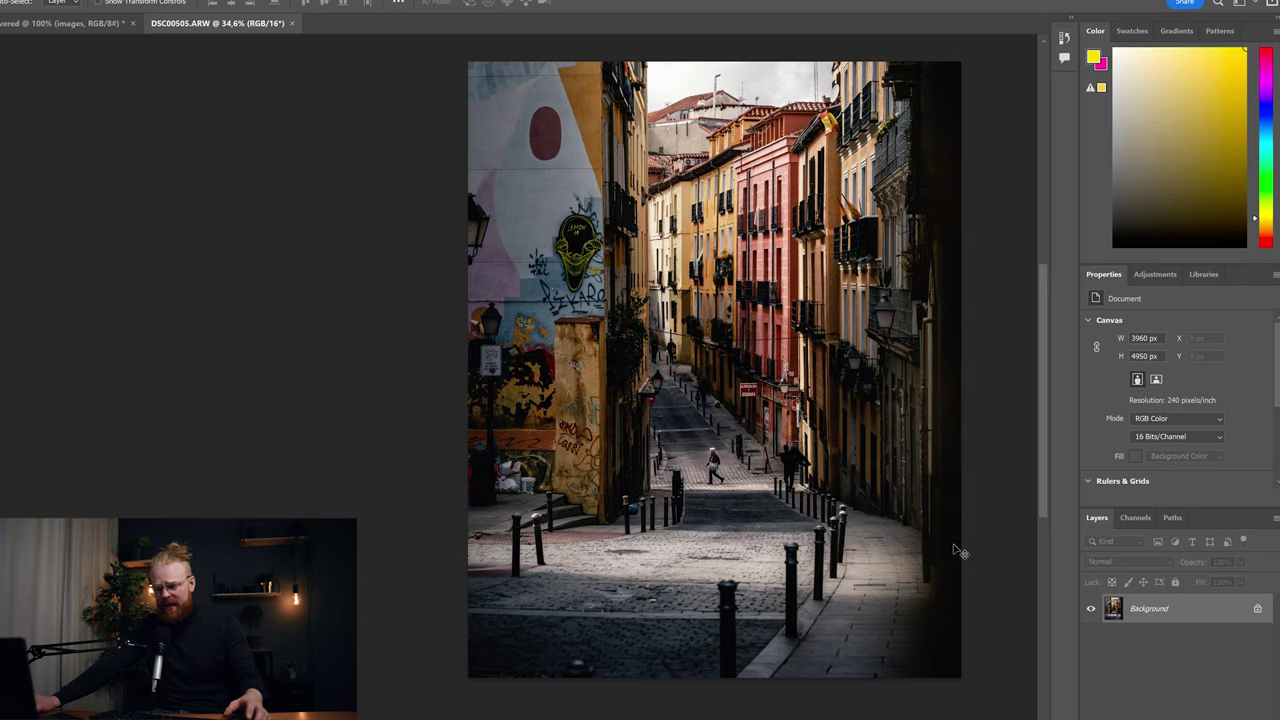
scroll(807, 512, "up", 3)
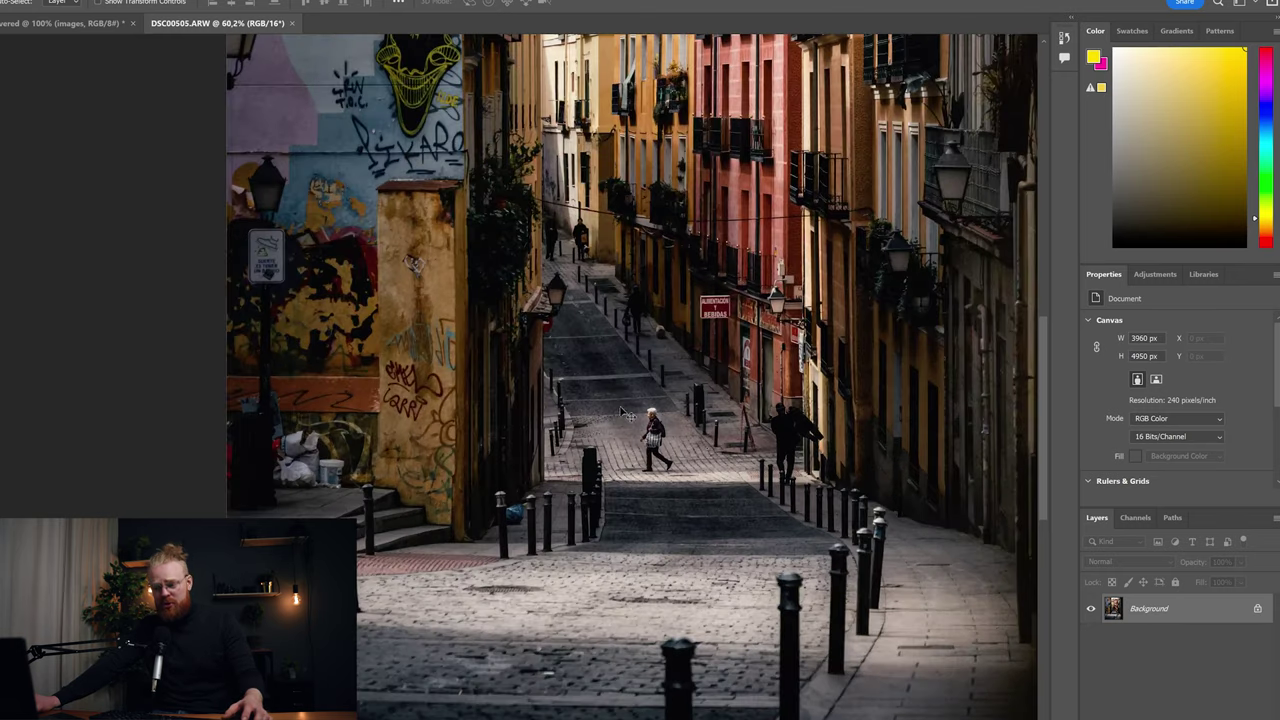
scroll(660, 418, "up", 2)
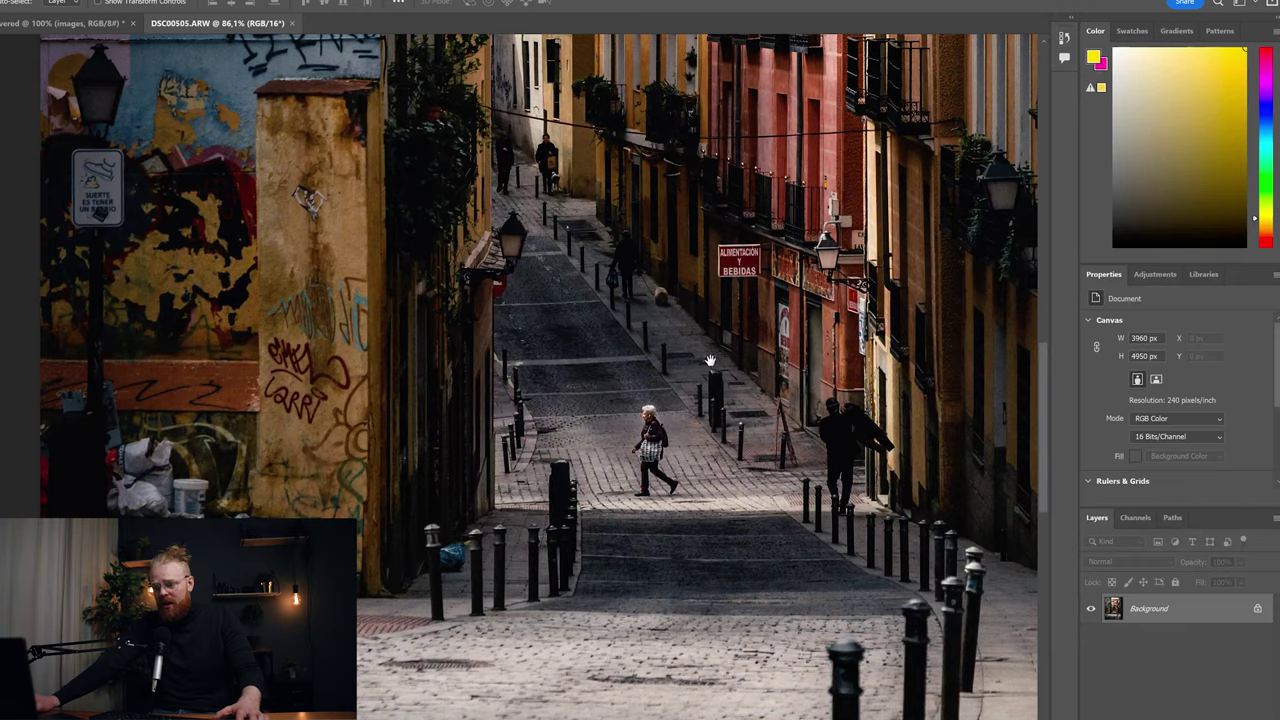
left_click_drag(709, 360, 721, 385)
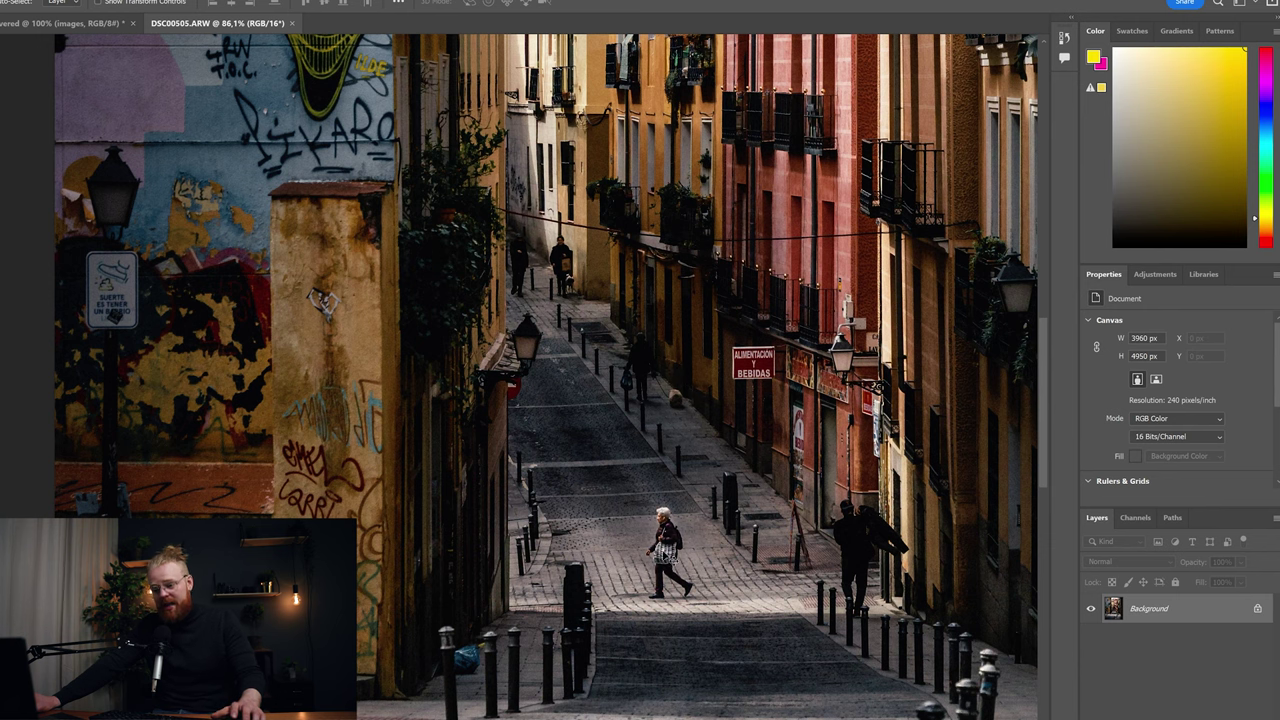
left_click_drag(421, 596, 697, 477)
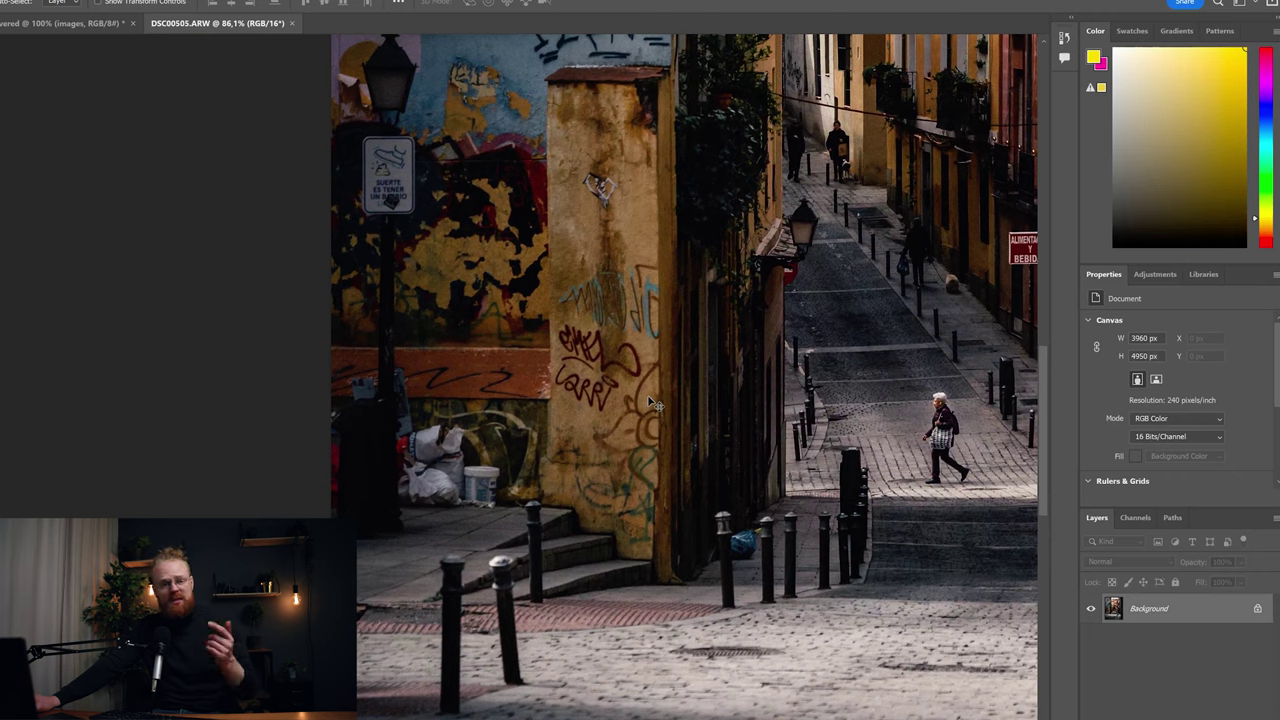
scroll(540, 405, "down", 2)
key("l")
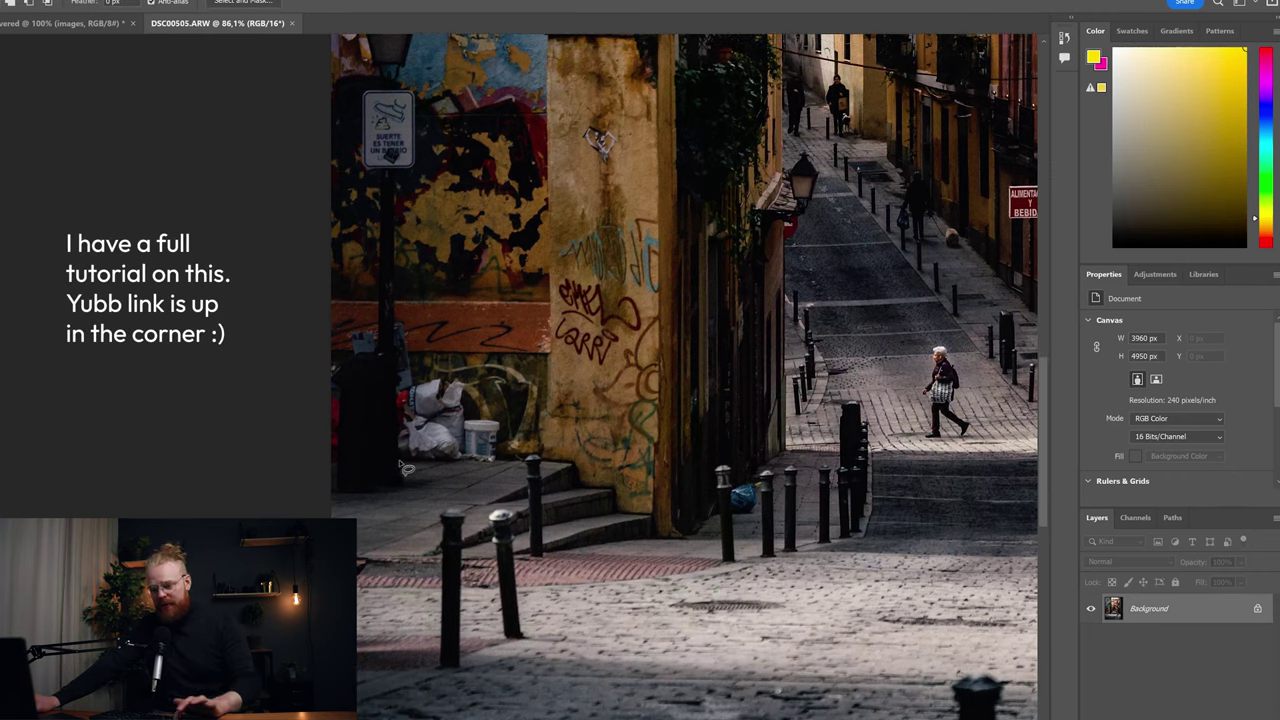
mouse_move(448, 472)
left_mouse_down()
mouse_move(497, 462)
mouse_move(500, 426)
left_mouse_up()
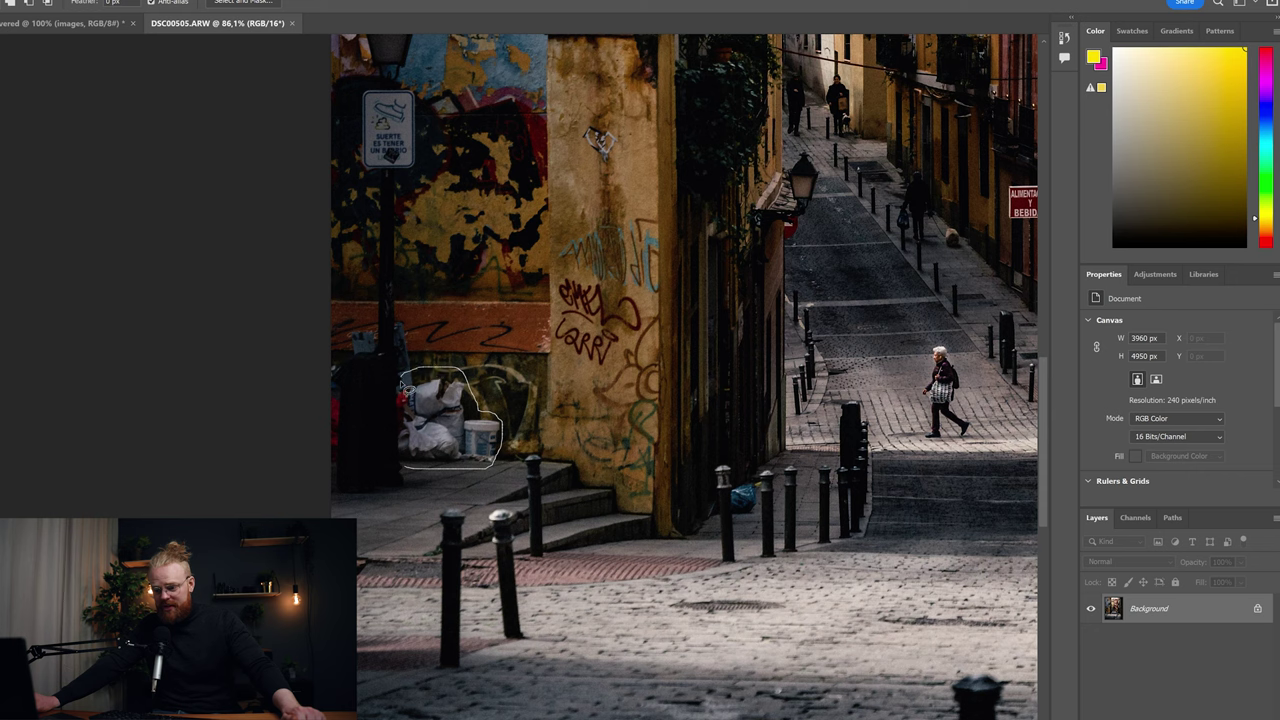
left_click_drag(397, 432, 410, 472)
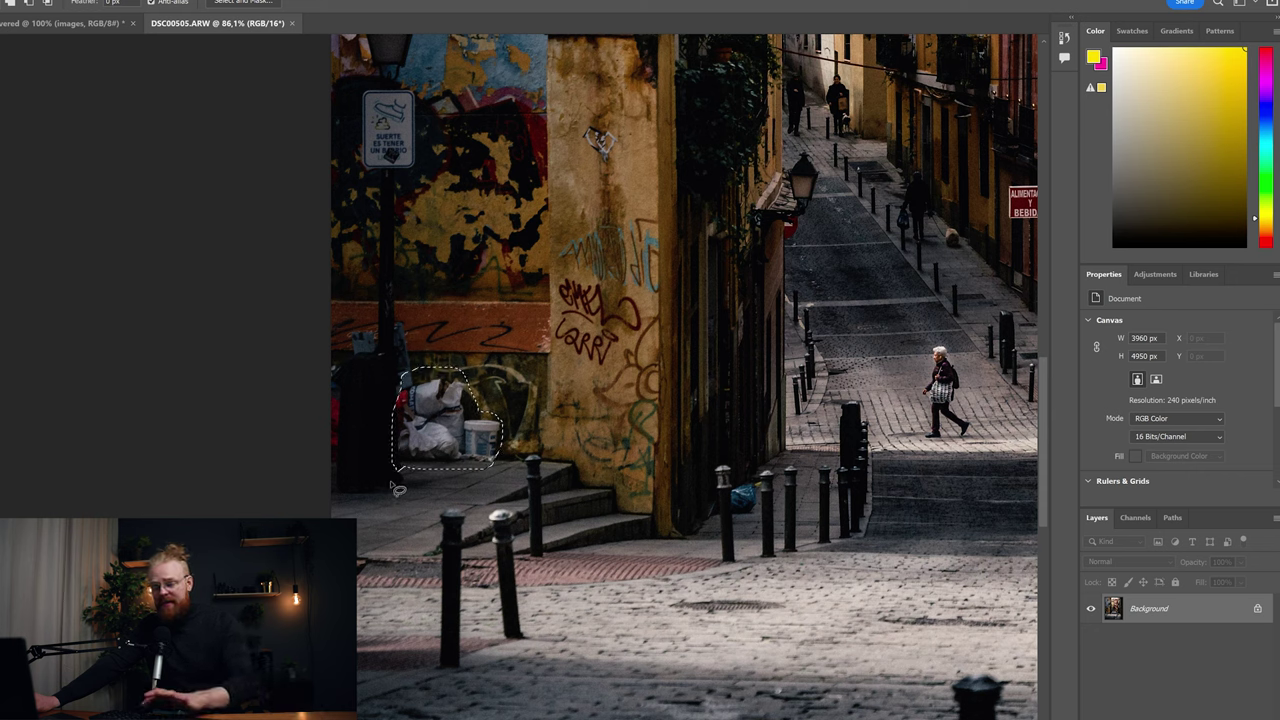
Fill the selected rubbish area with Content-Aware at 100% opacity in Normal mode, and deselect it
key("shift+BackSpace")
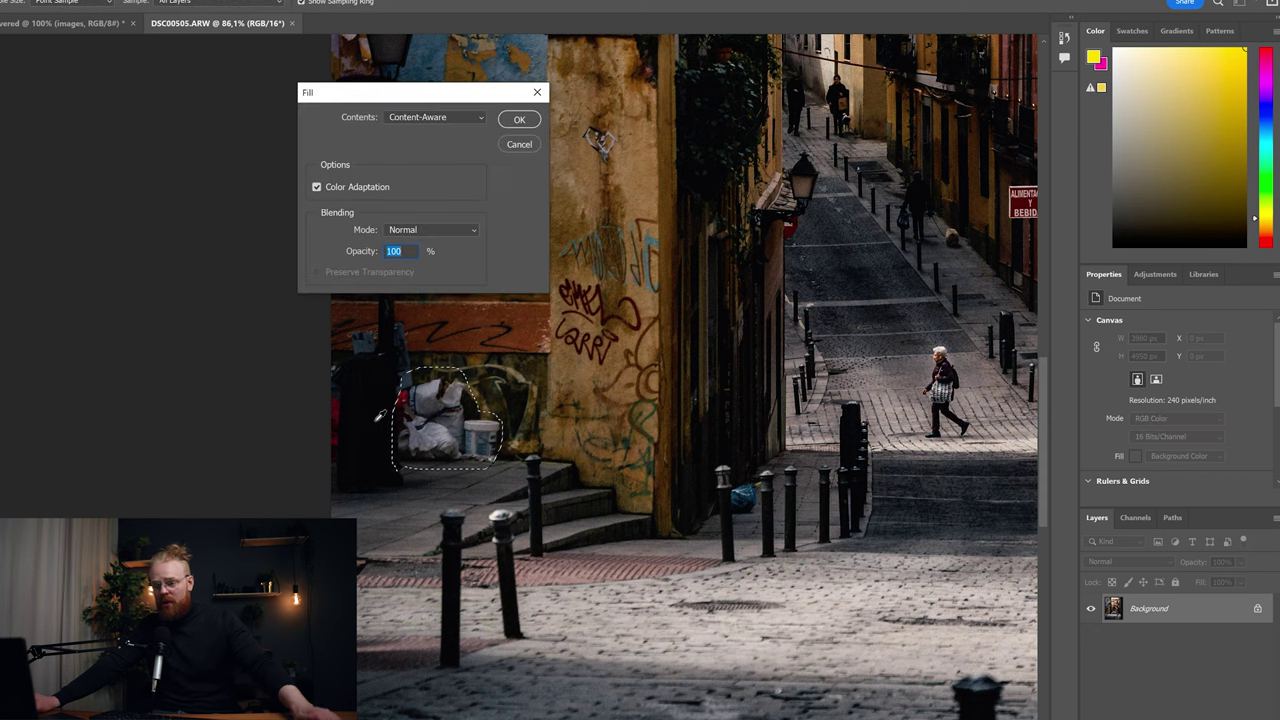
left_click(461, 117)
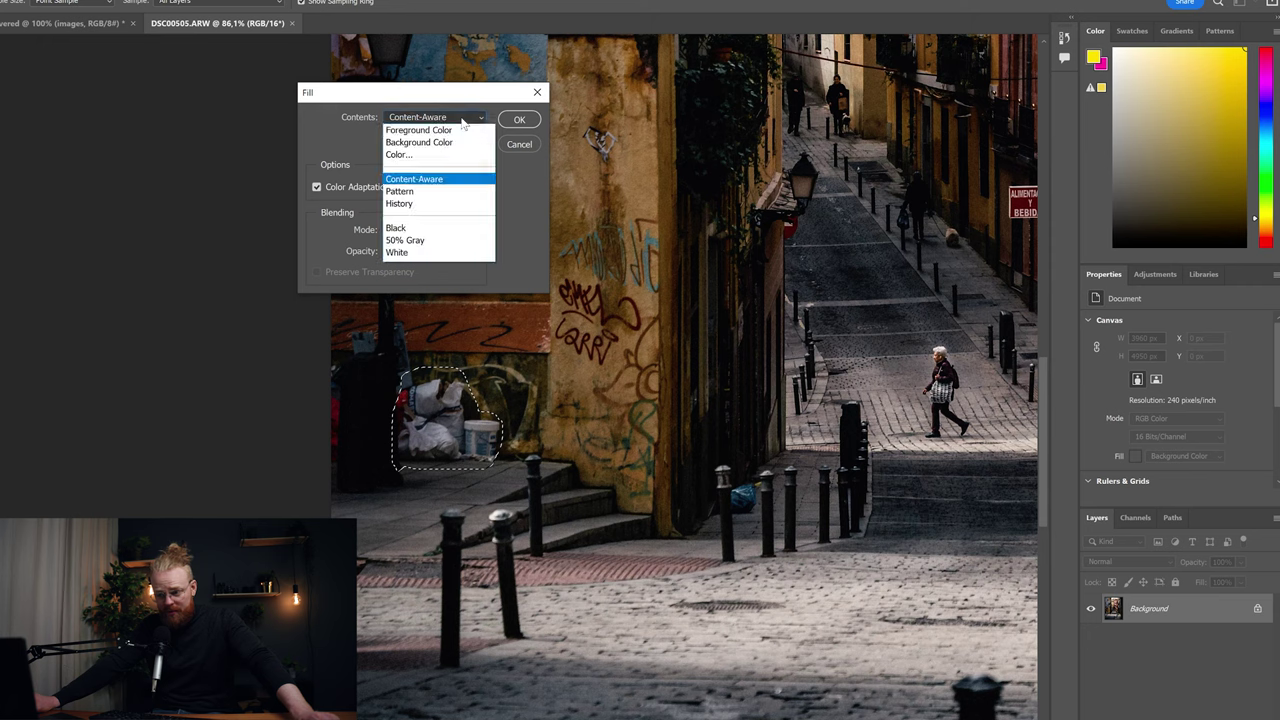
left_click(414, 179)
left_click(510, 119)
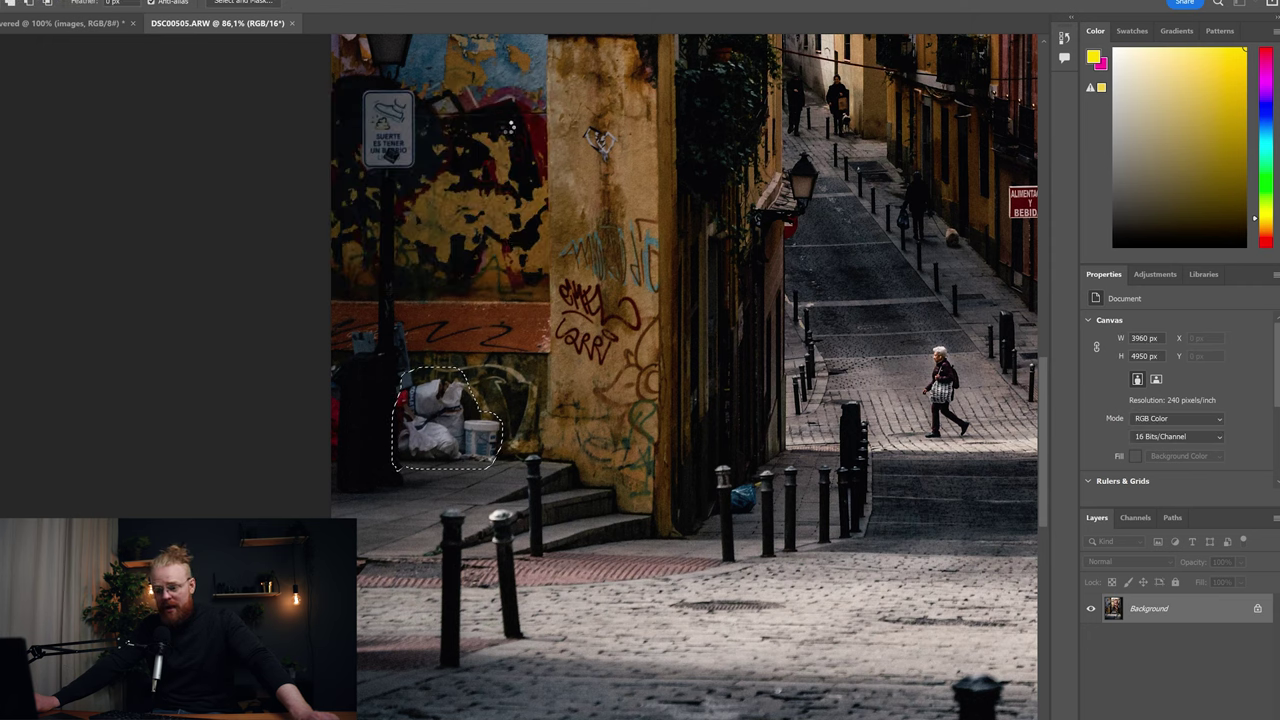
key("ctrl+d")
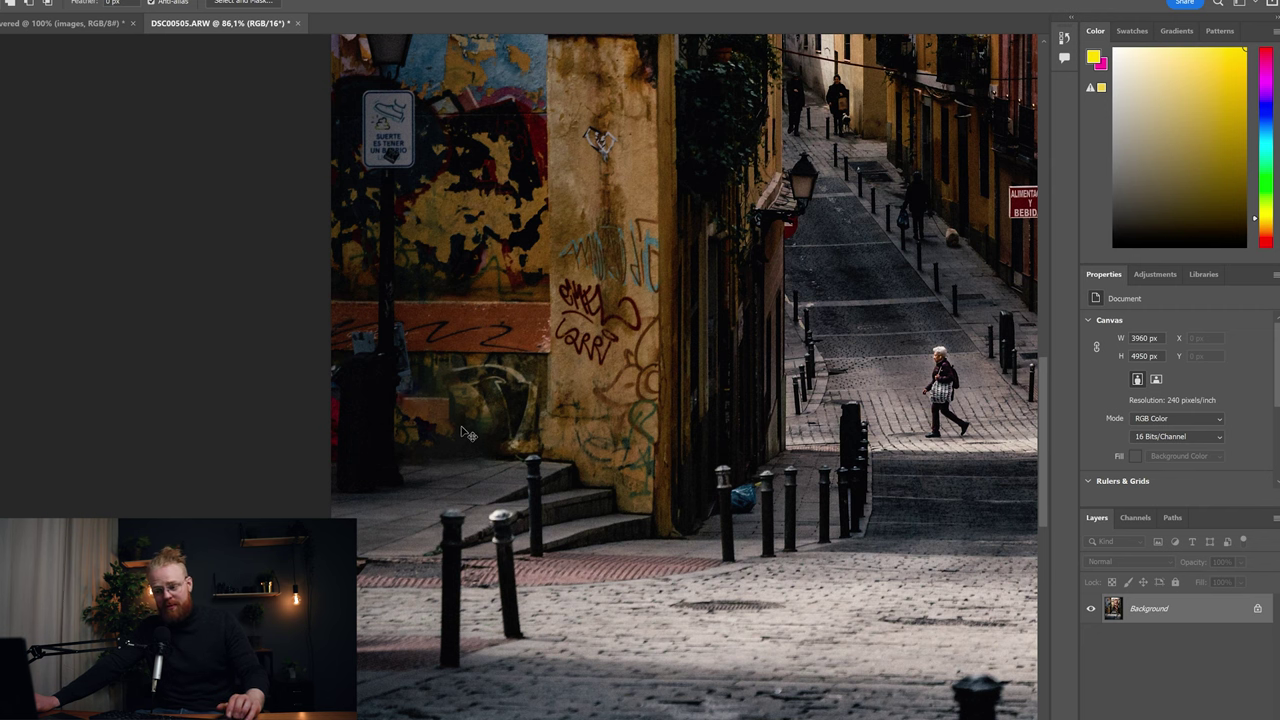
Compare the rubbish area with and without the fill, and examine the street near the bollards and walking woman
key("ctrl+z")
key("ctrl+z")
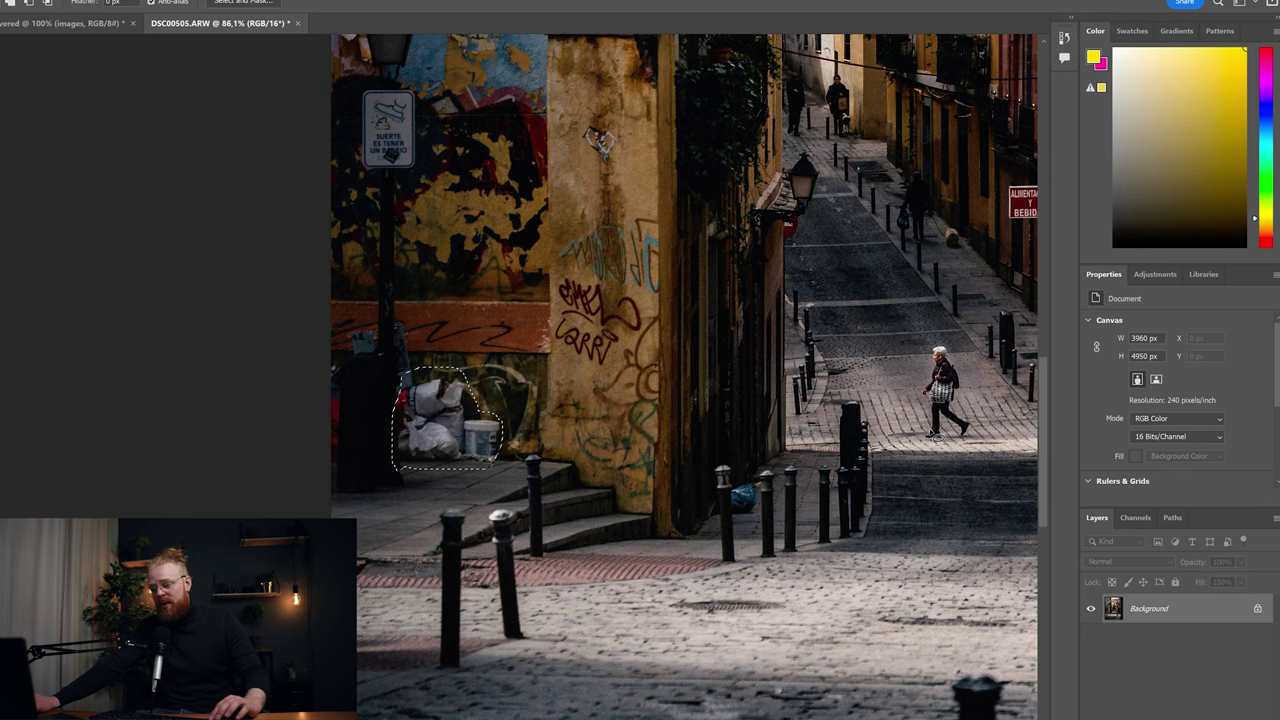
left_click_drag(852, 400, 711, 400)
scroll(711, 400, "up", 6)
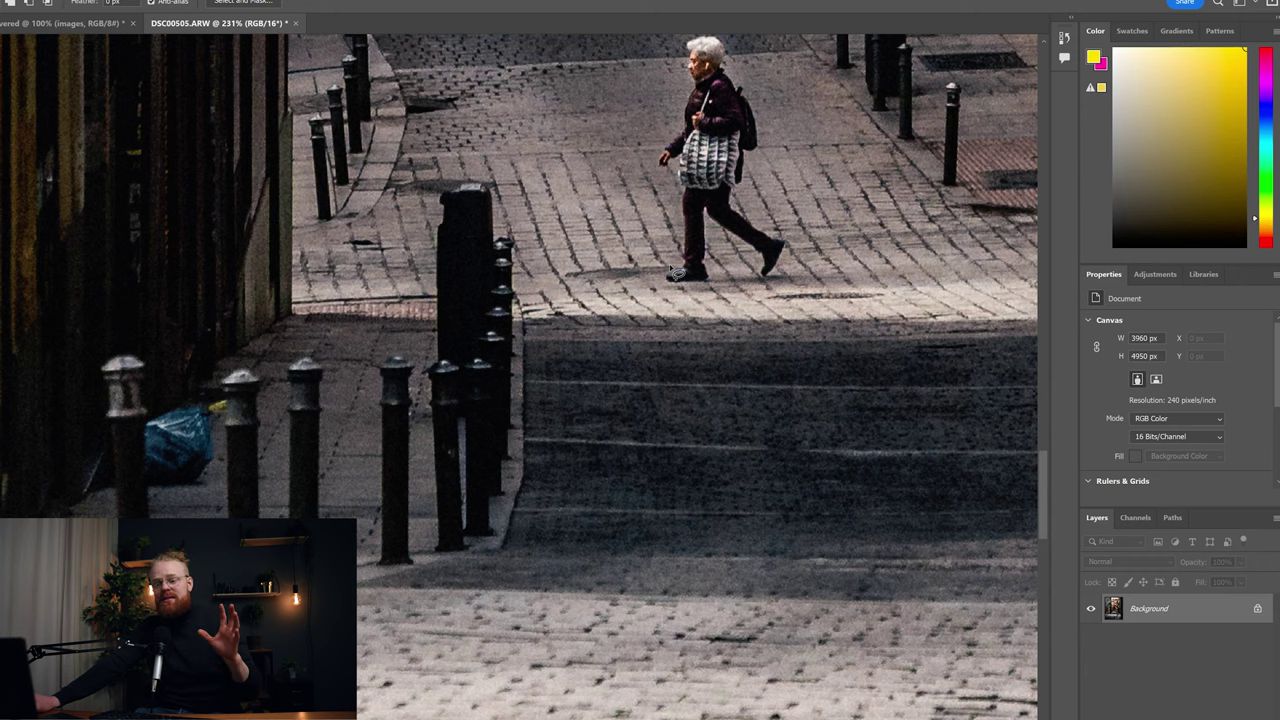
scroll(540, 335, "down", 2)
scroll(560, 322, "down", 2)
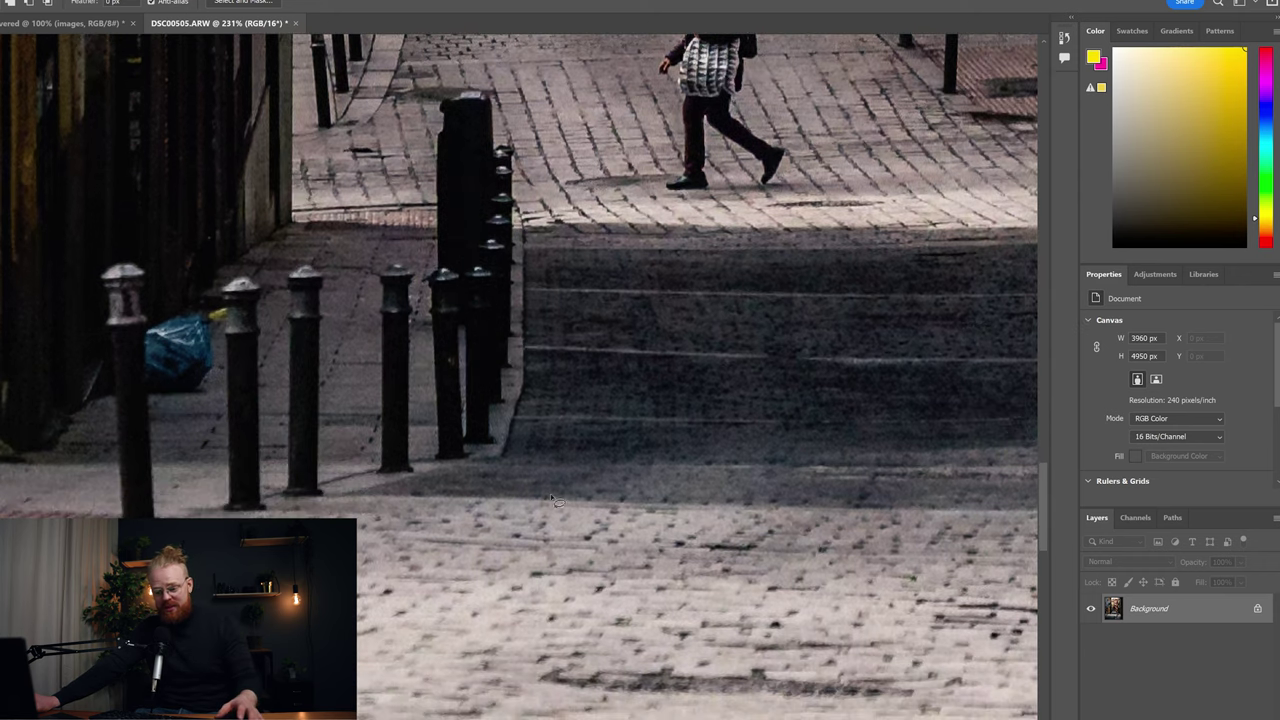
scroll(811, 387, "down", 5)
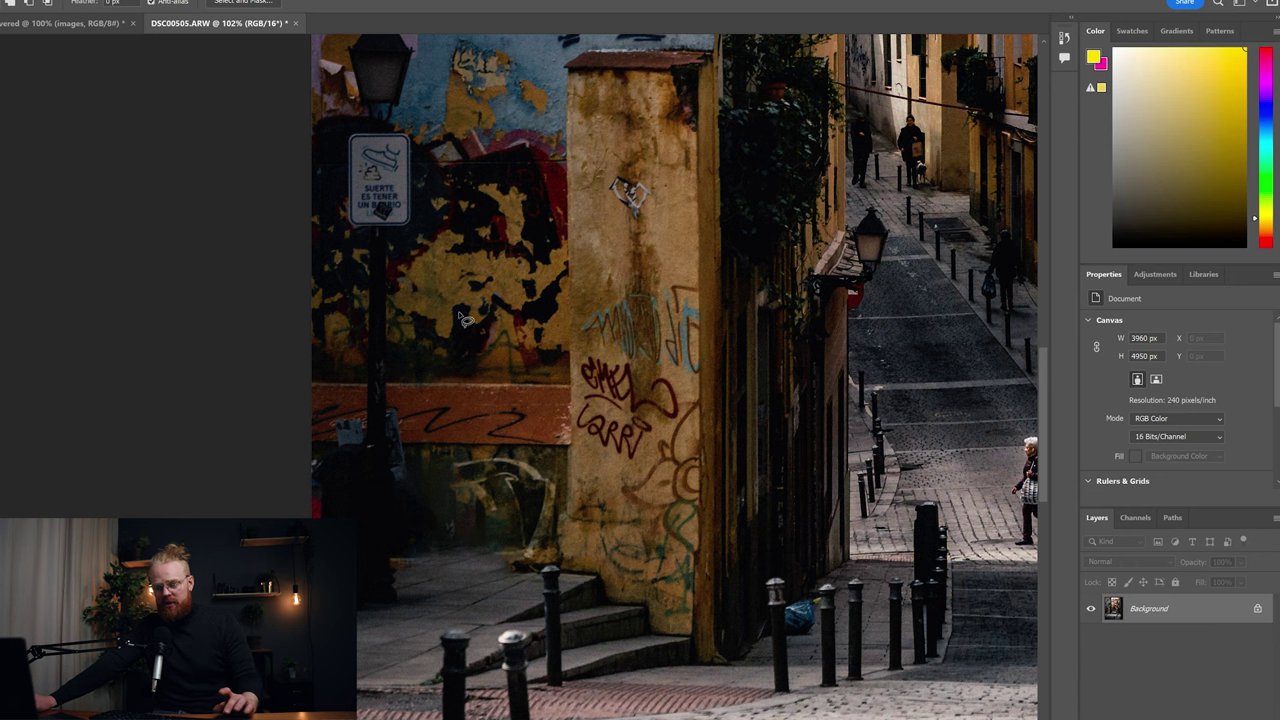
Switch to the Clone Stamp, show its brush size and hardness settings, and resize the brush
key("s")
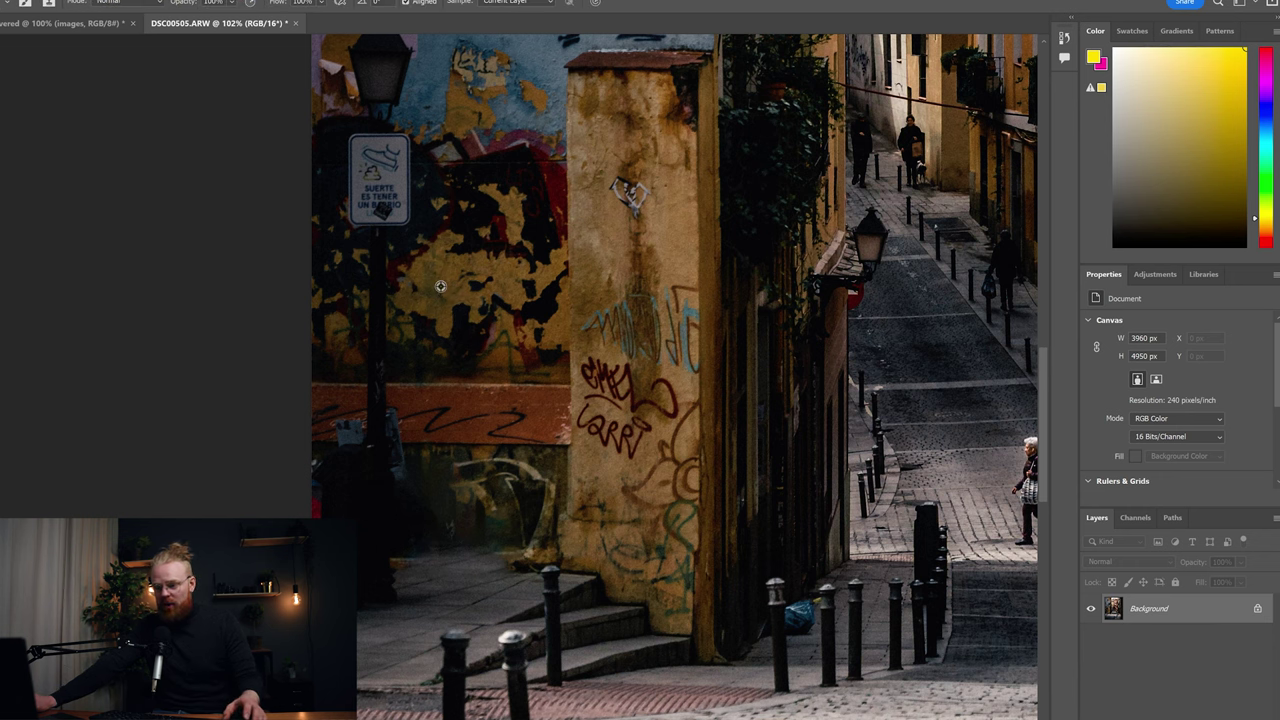
mouse_move(470, 288)
left_mouse_down()
mouse_move(556, 281)
mouse_move(350, 299)
mouse_move(522, 296)
mouse_move(545, 312)
mouse_move(672, 303)
left_mouse_up()
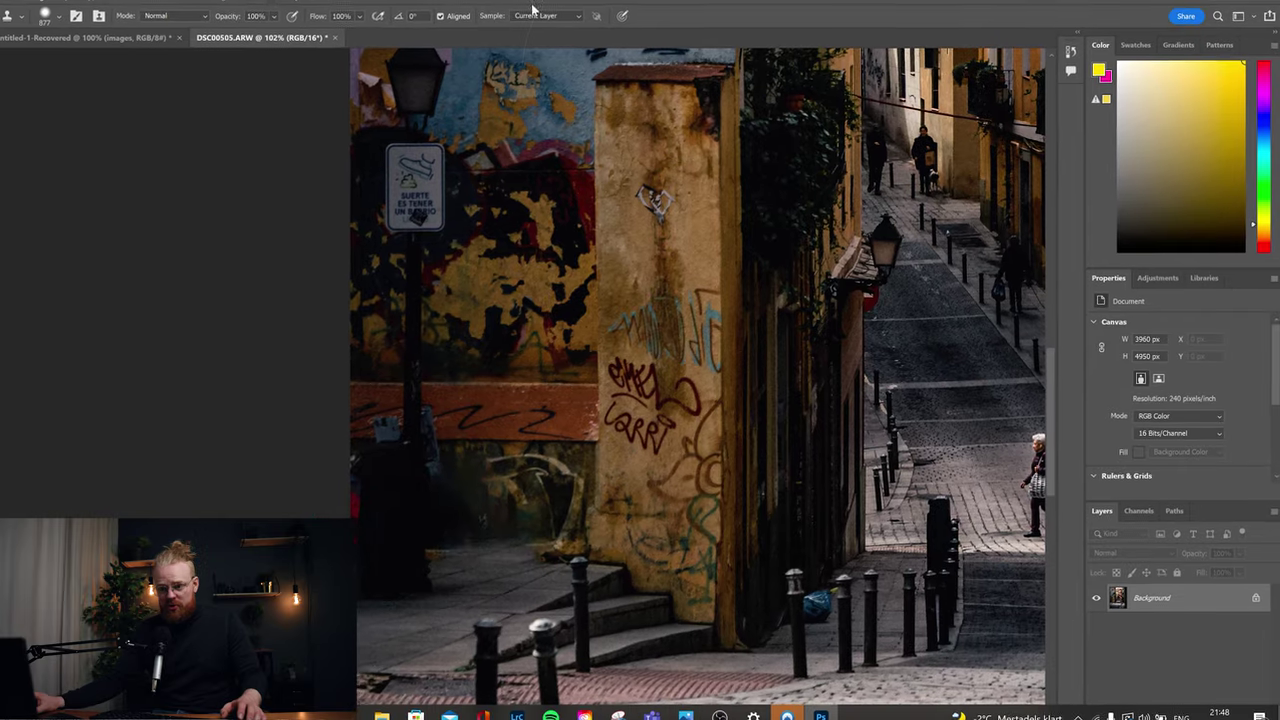
left_click(95, 26)
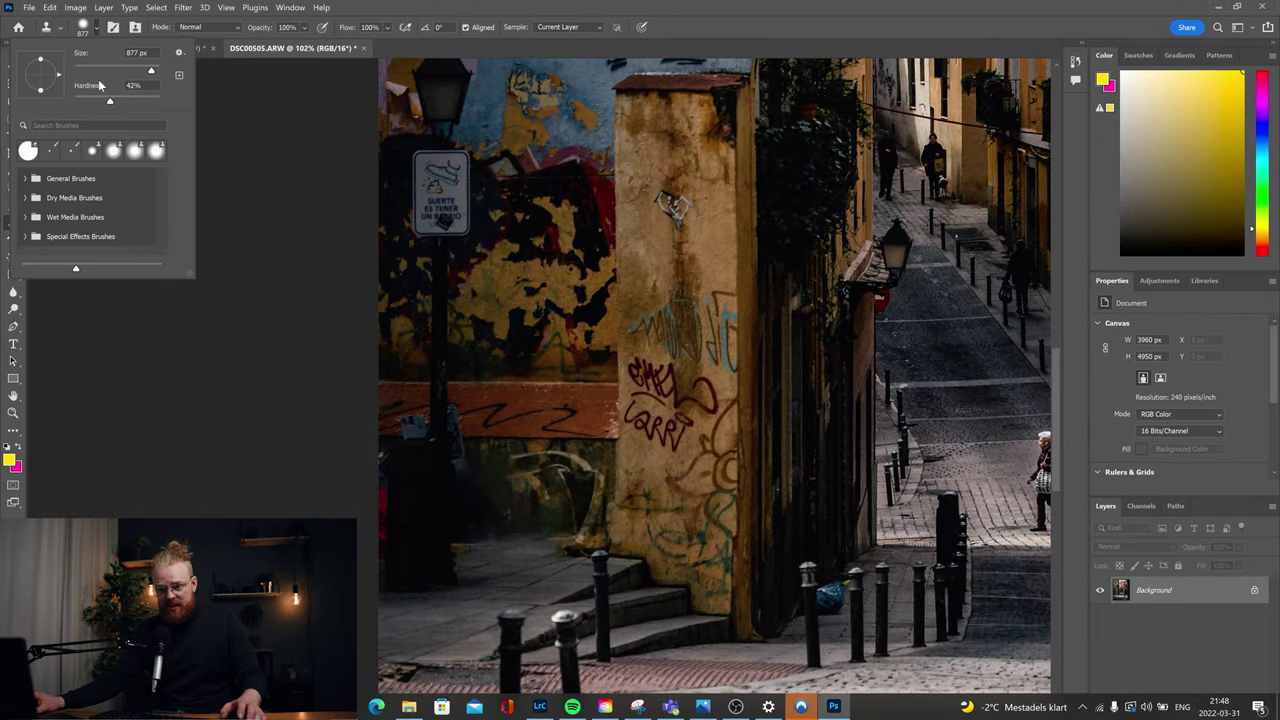
mouse_move(532, 260)
left_mouse_down()
mouse_move(535, 318)
mouse_move(551, 195)
mouse_move(540, 63)
mouse_move(537, 478)
mouse_move(548, 338)
mouse_move(536, 177)
mouse_move(527, 264)
mouse_move(345, 280)
left_mouse_up()
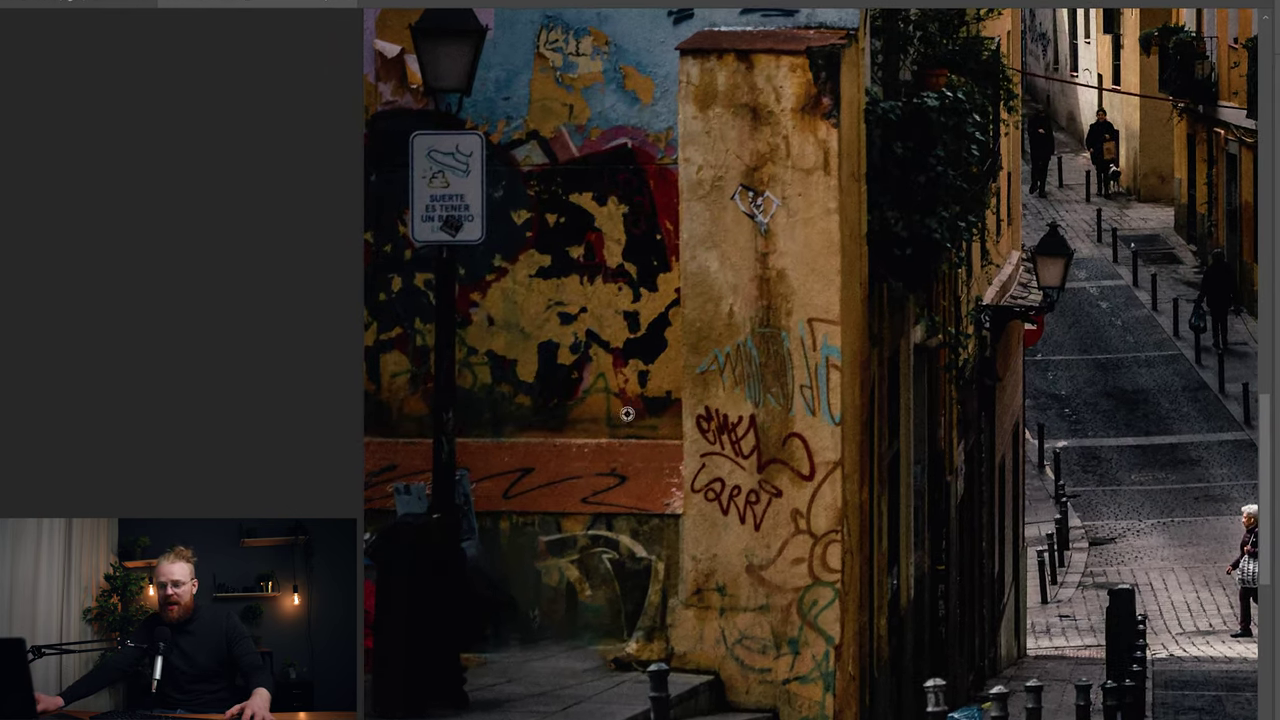
Try cloning the painted wall texture over the street sign and nearby wall, undo those strokes, and try cloning onto the yellow pillar
left_click(568, 281, "alt")
left_click_drag(485, 225, 455, 225)
key("ctrl+z")
mouse_move(577, 268)
left_mouse_down()
mouse_move(578, 308)
mouse_move(530, 399)
mouse_move(560, 320)
mouse_move(578, 495)
left_mouse_up()
left_click(588, 264, "alt")
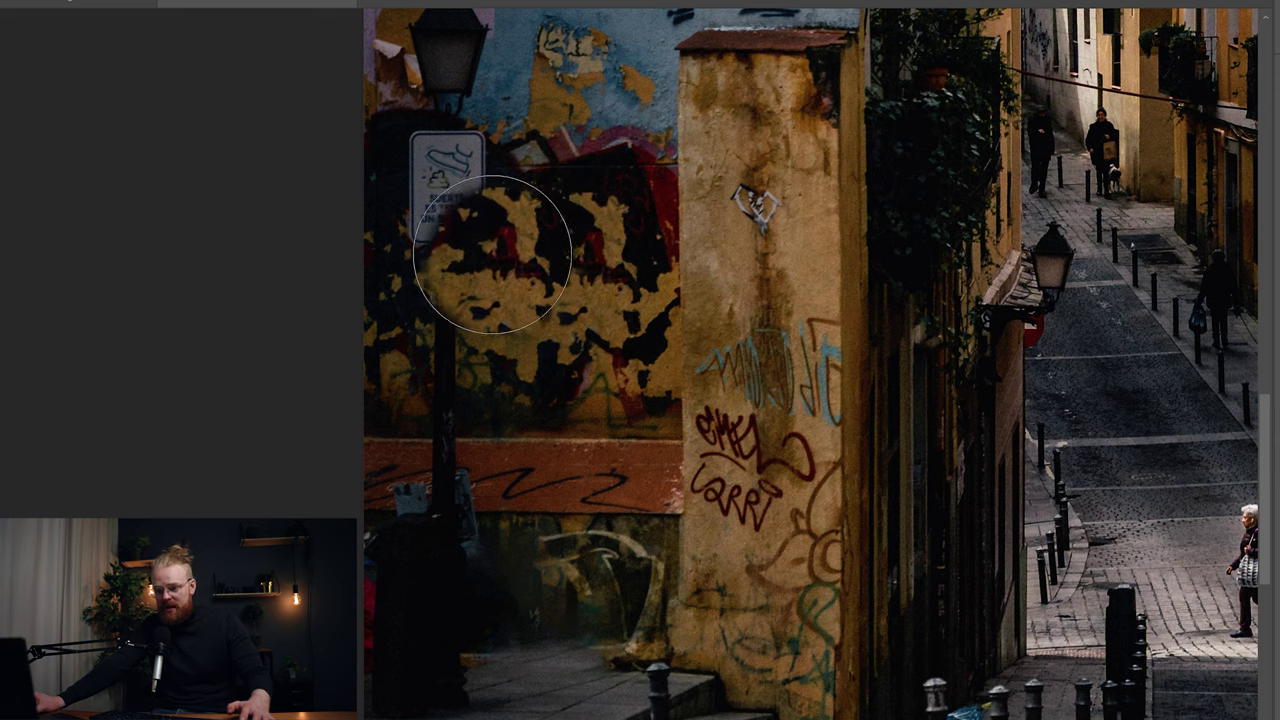
left_click_drag(510, 258, 448, 232)
key("ctrl+z")
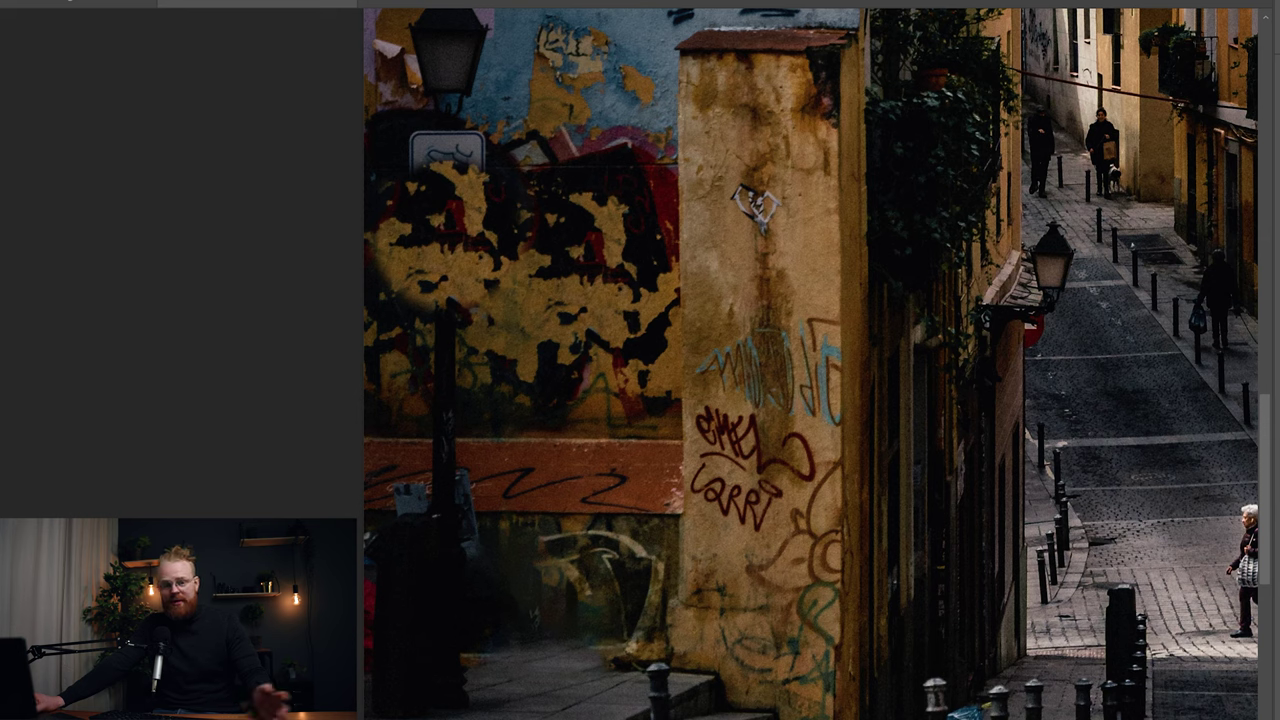
key("ctrl+z")
left_click_drag(697, 645, 697, 596)
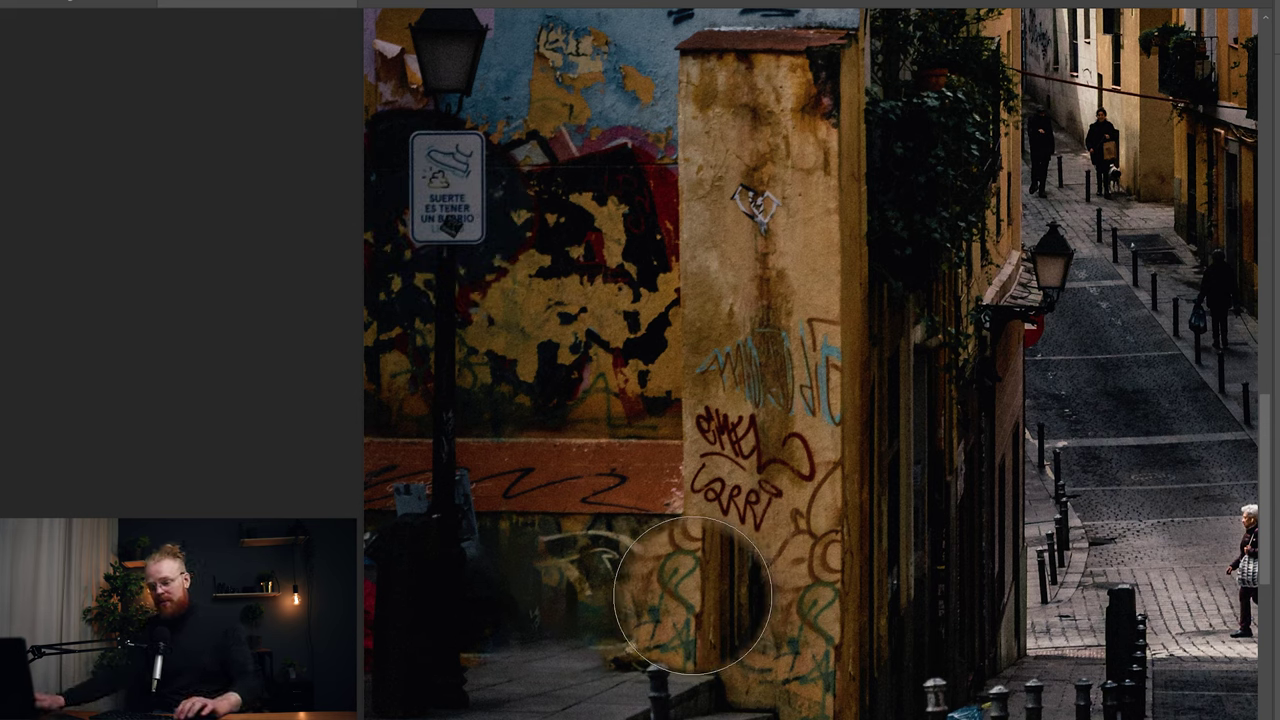
Outline the street sign on the lamp post with a Lasso selection
left_click_drag(976, 284, 844, 335)
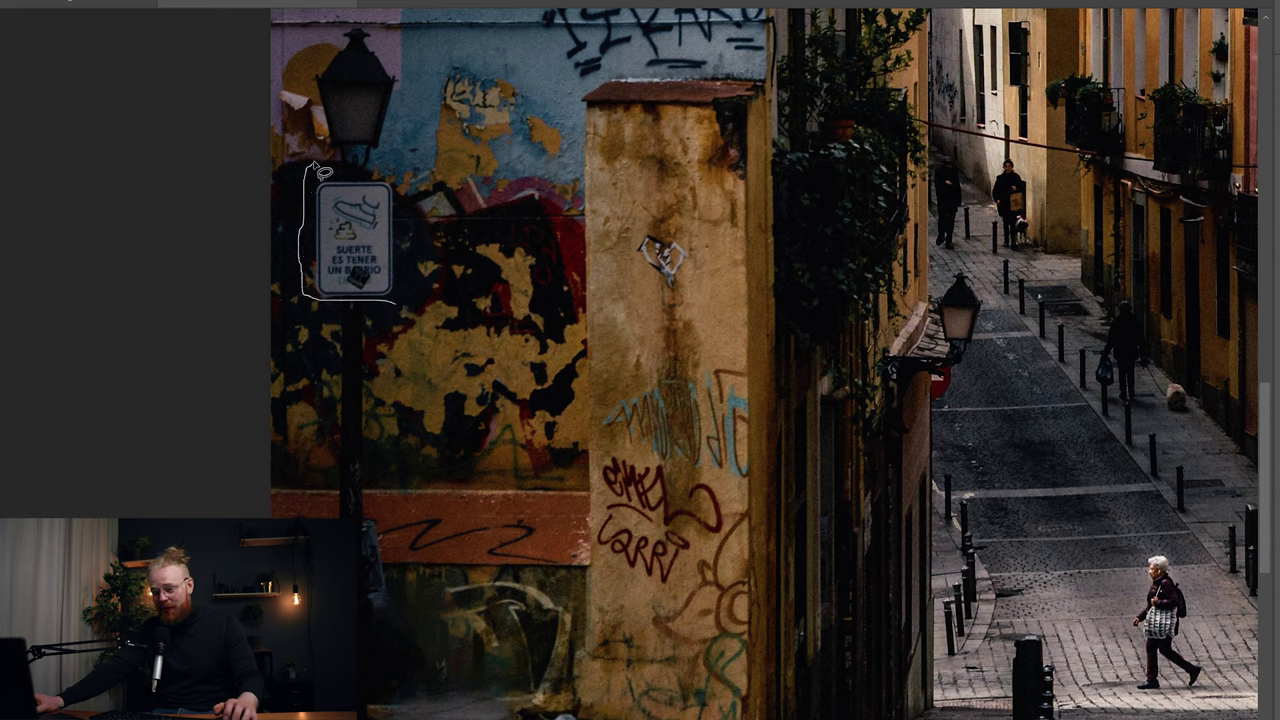
mouse_move(424, 226)
left_mouse_down()
mouse_move(424, 274)
mouse_move(402, 305)
left_mouse_up()
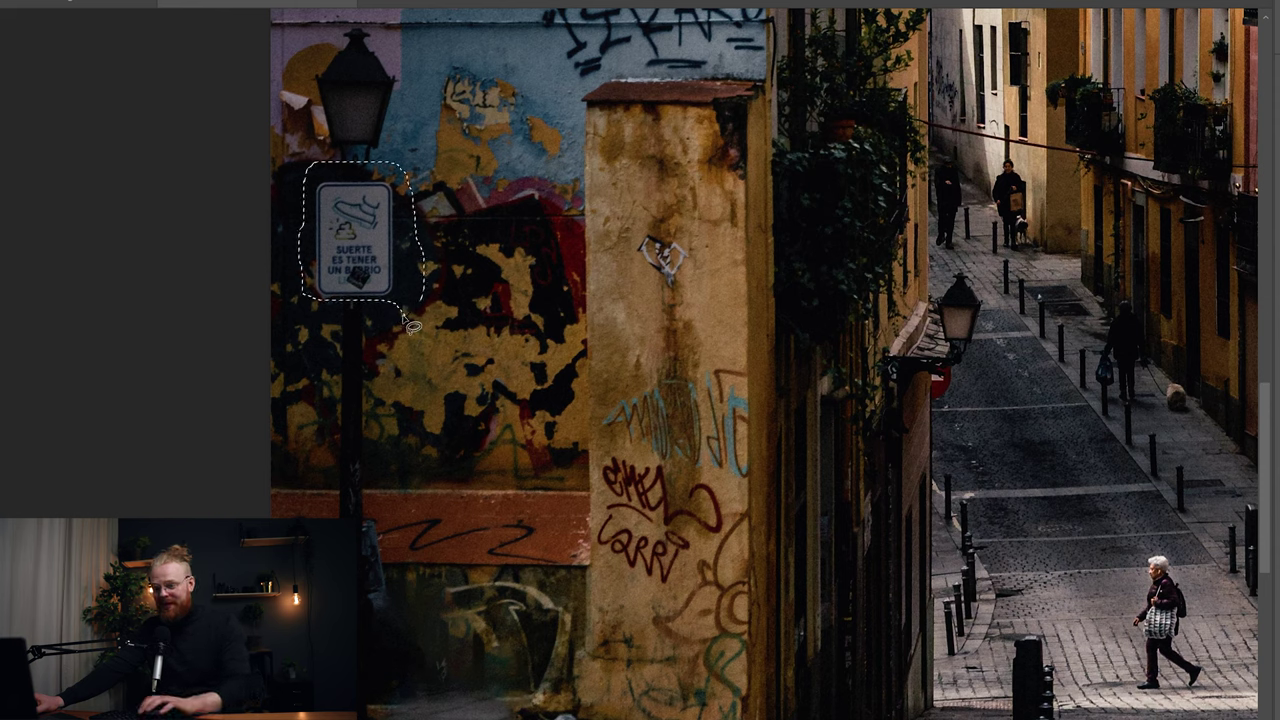
Remove the selected street sign from the lamp post with a Content-Aware fill at 100% opacity, and clear the selection
key("shift+F5")
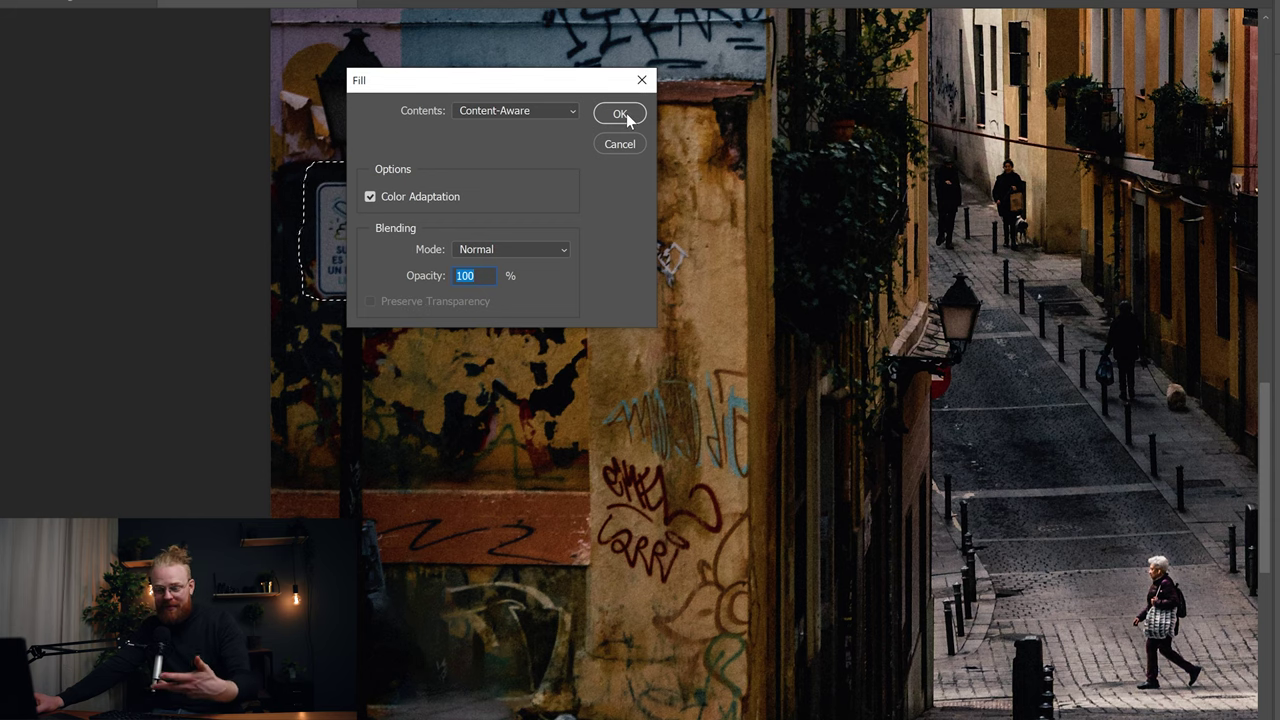
left_click(620, 114)
key("ctrl+d")
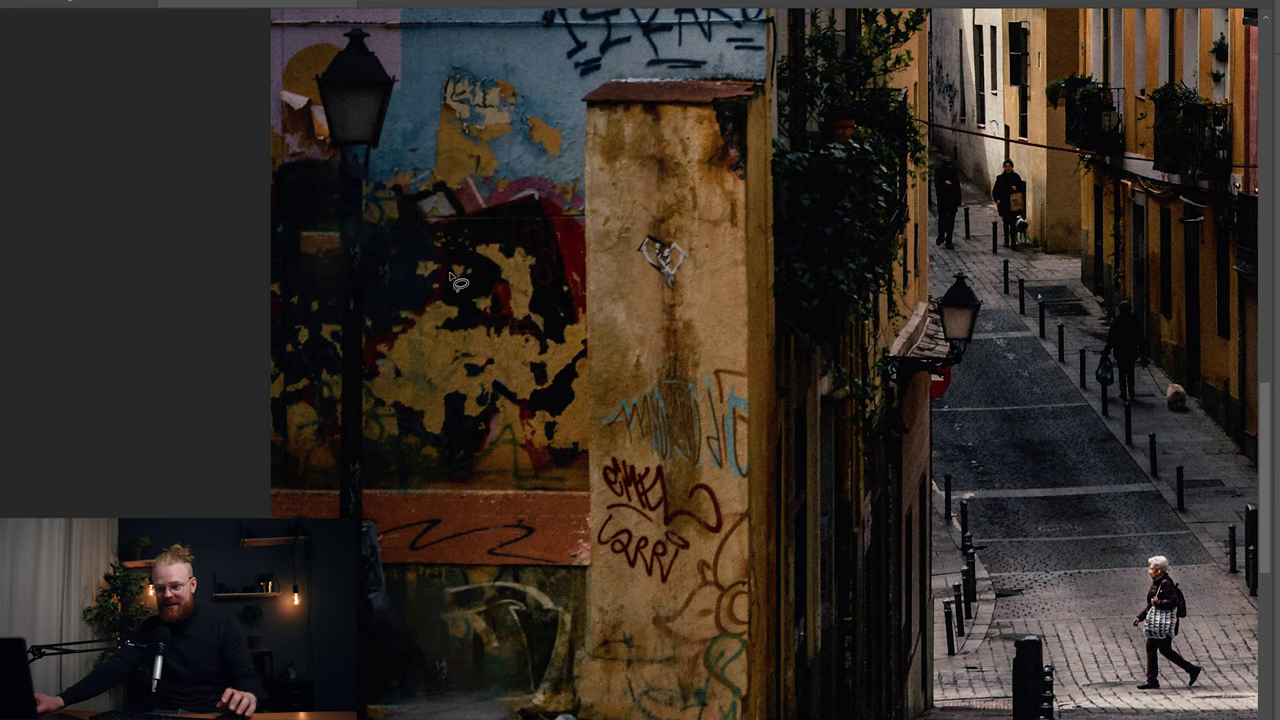
Clone peeling-paint texture onto the wall around the lamp post, covering the smudged area where the street sign hung
scroll(458, 200, "left", 3)
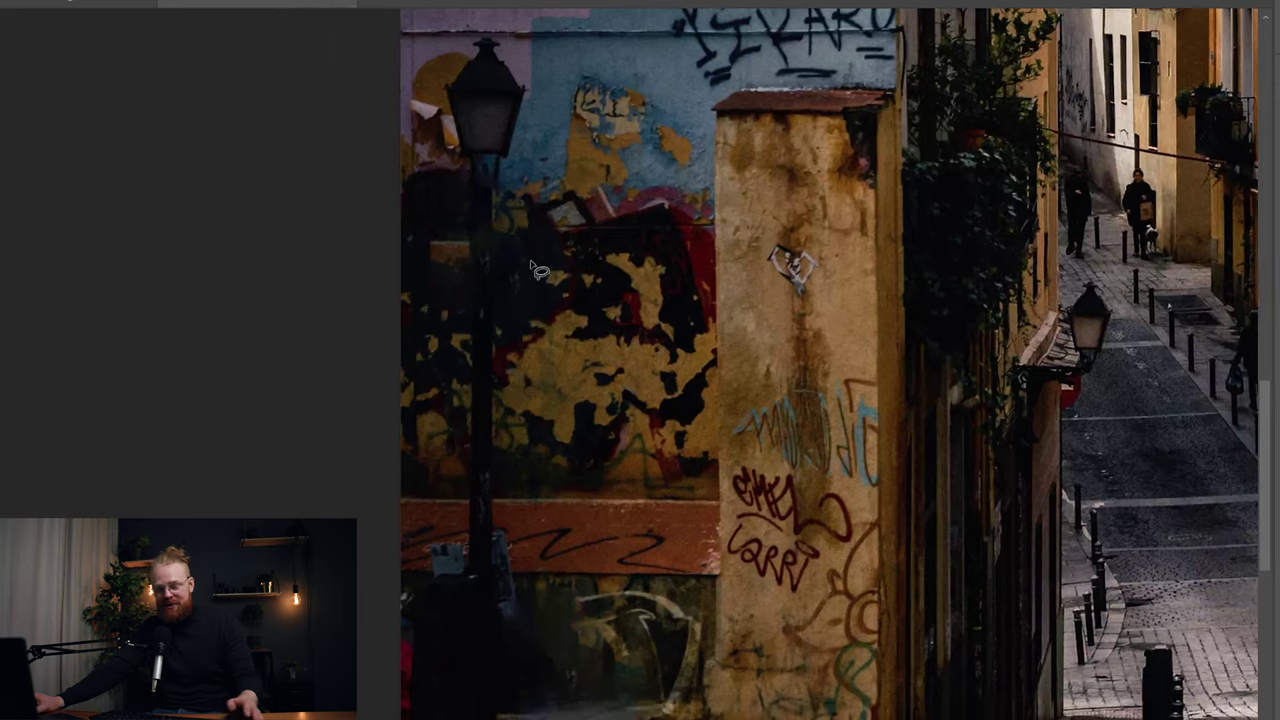
key("j")
mouse_move(535, 356)
left_mouse_down()
mouse_move(586, 361)
mouse_move(477, 364)
mouse_move(505, 430)
mouse_move(624, 341)
mouse_move(591, 365)
left_mouse_up()
scroll(507, 368, "up", 1)
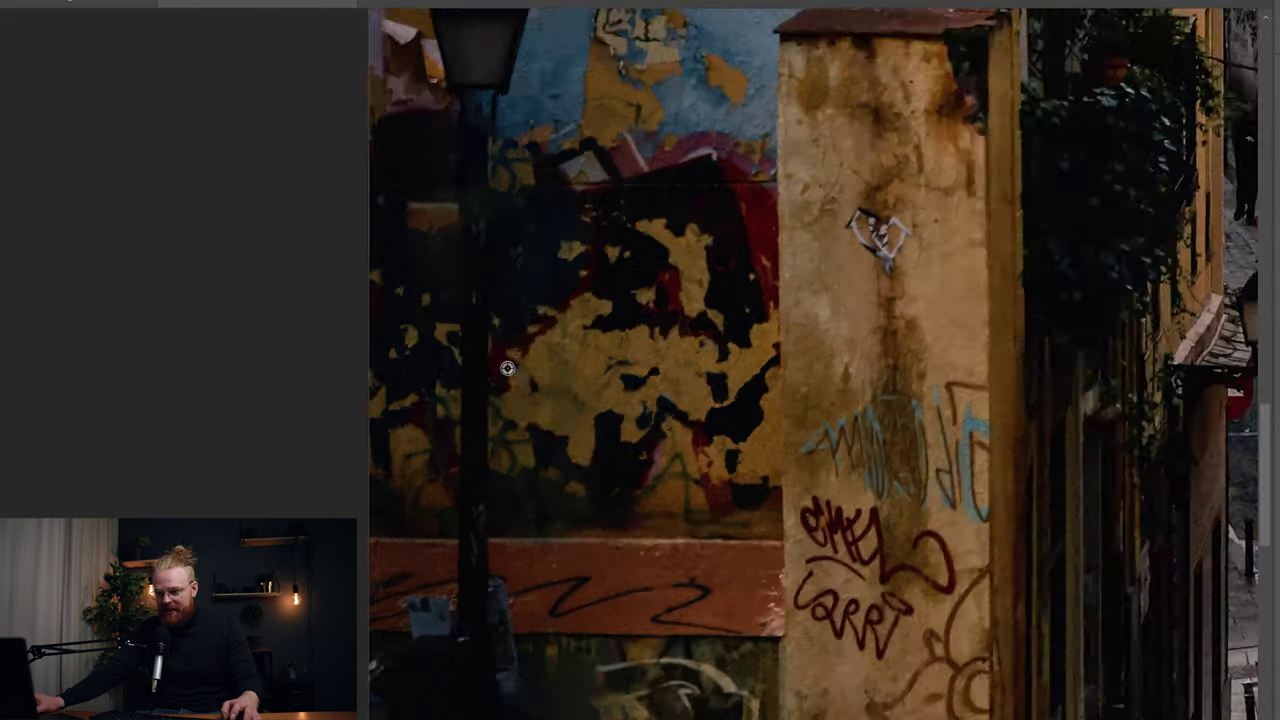
scroll(507, 368, "up", 1)
scroll(563, 266, "up", 3)
mouse_move(445, 520)
left_mouse_down()
mouse_move(456, 594)
mouse_move(510, 673)
mouse_move(472, 688)
mouse_move(480, 595)
mouse_move(476, 632)
mouse_move(456, 563)
left_mouse_up()
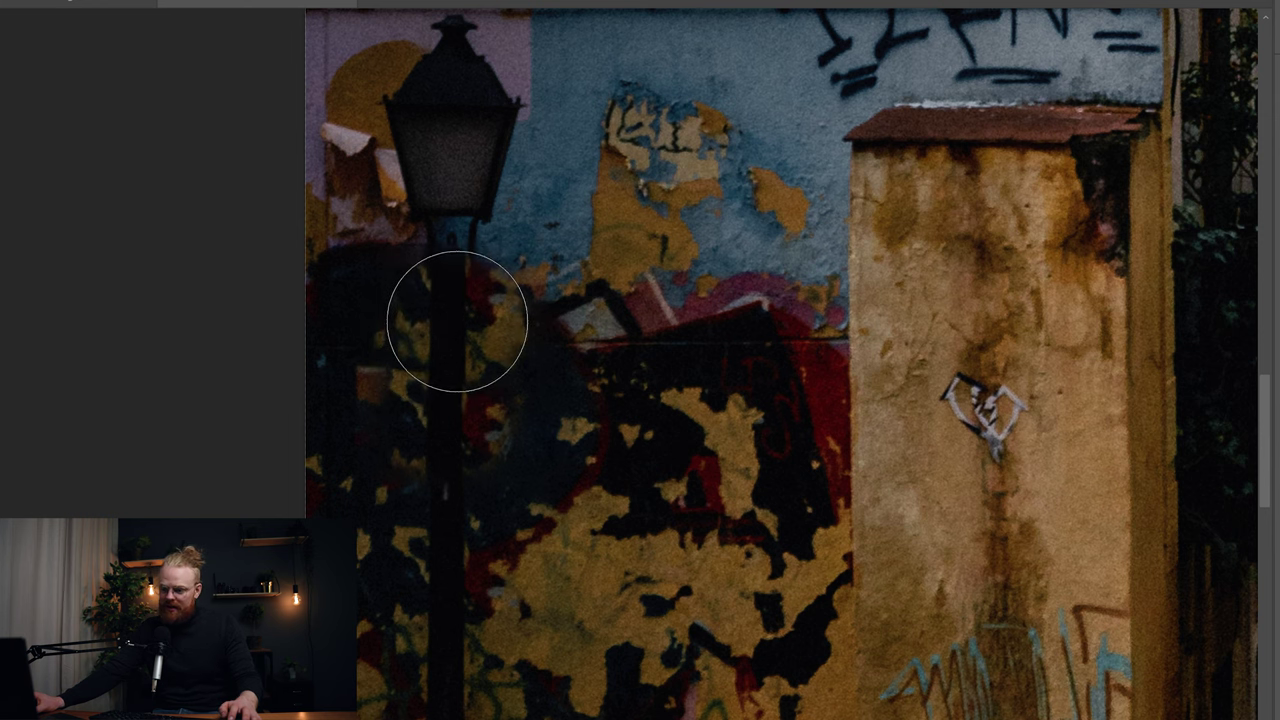
scroll(585, 474, "down", 3)
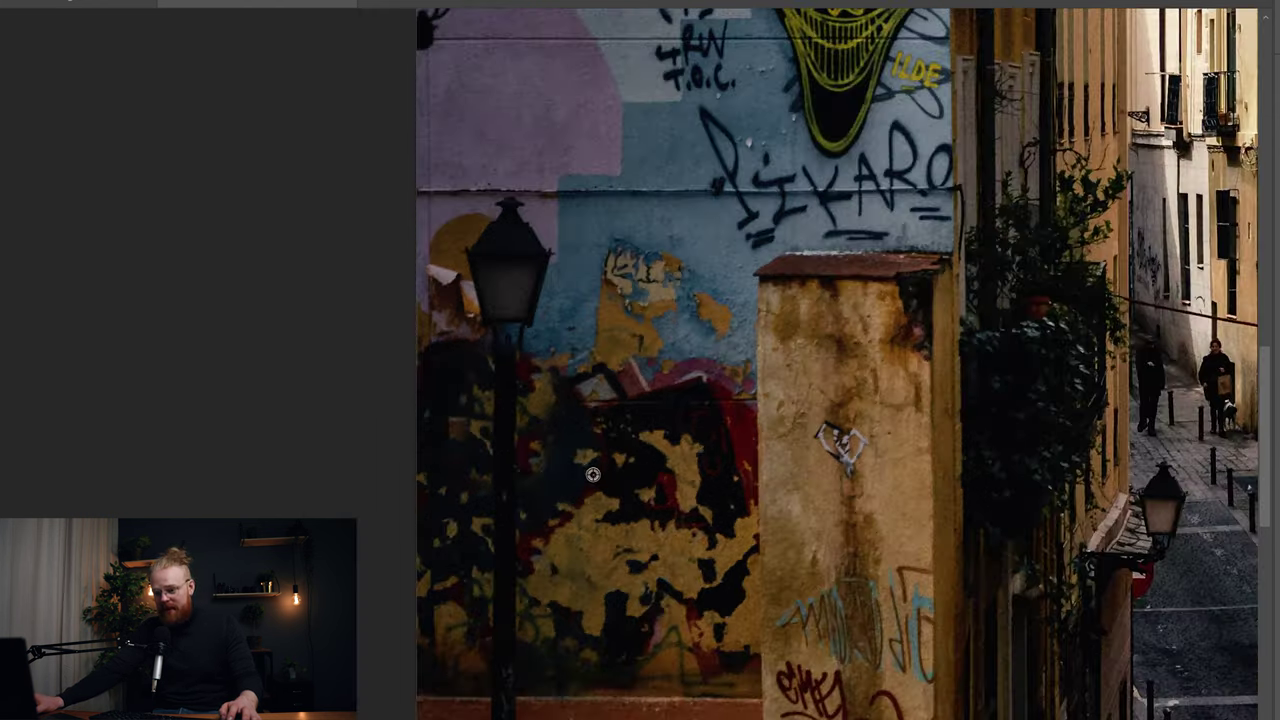
scroll(585, 474, "up", 4)
scroll(585, 474, "up", 1)
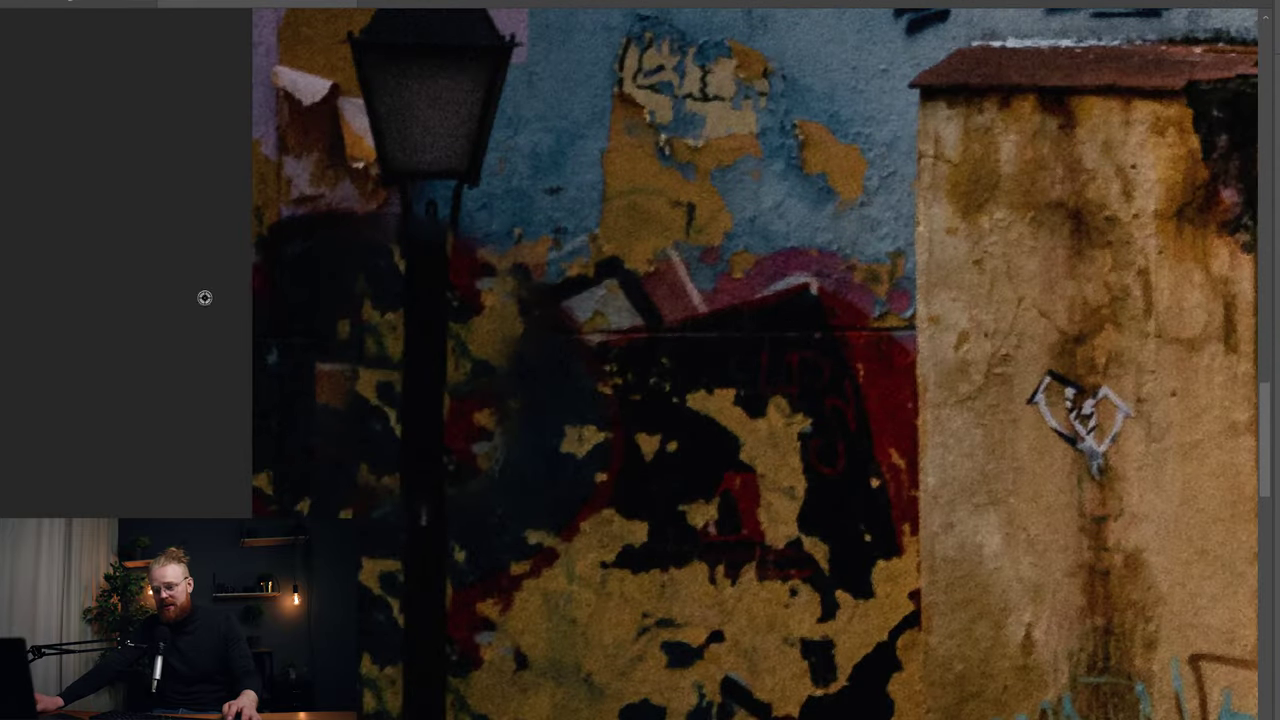
scroll(600, 355, "down", 3)
scroll(600, 363, "up", 4)
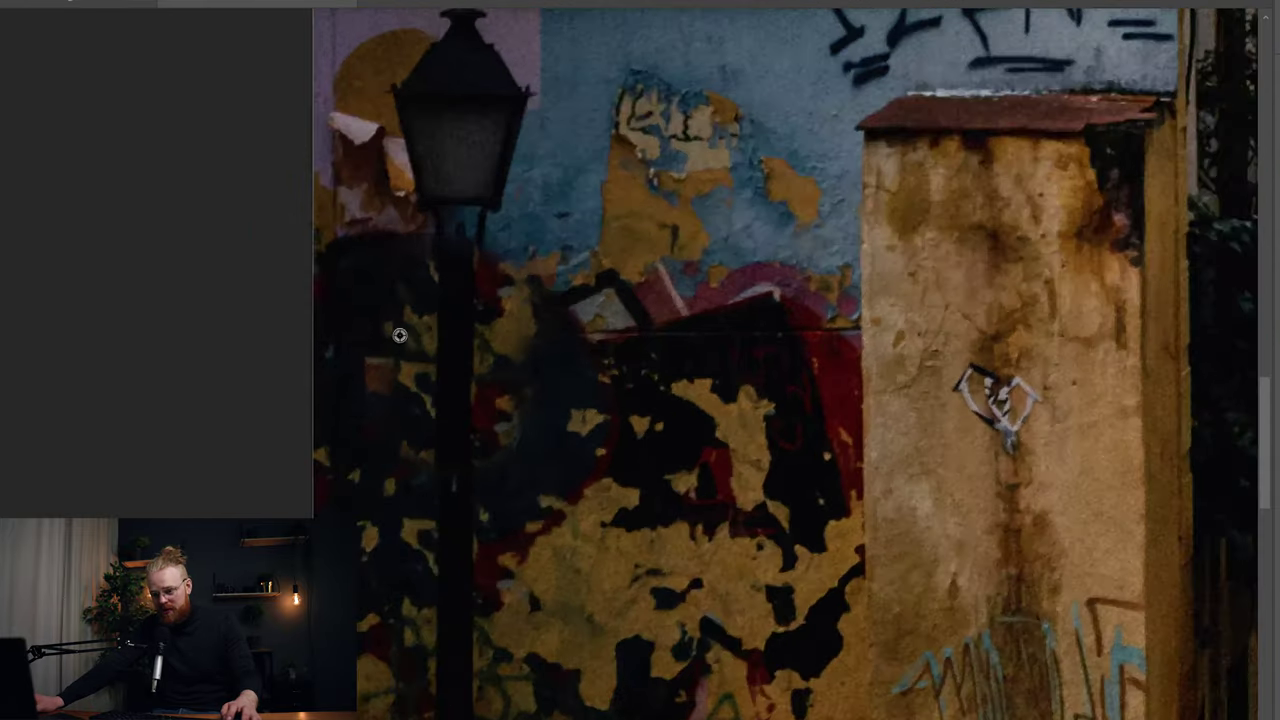
Try cloning over the painted mural wall beside the skull graffiti, and undo the stroke
scroll(399, 335, "down", 5)
left_click_drag(708, 365, 637, 441)
scroll(385, 369, "up", 4)
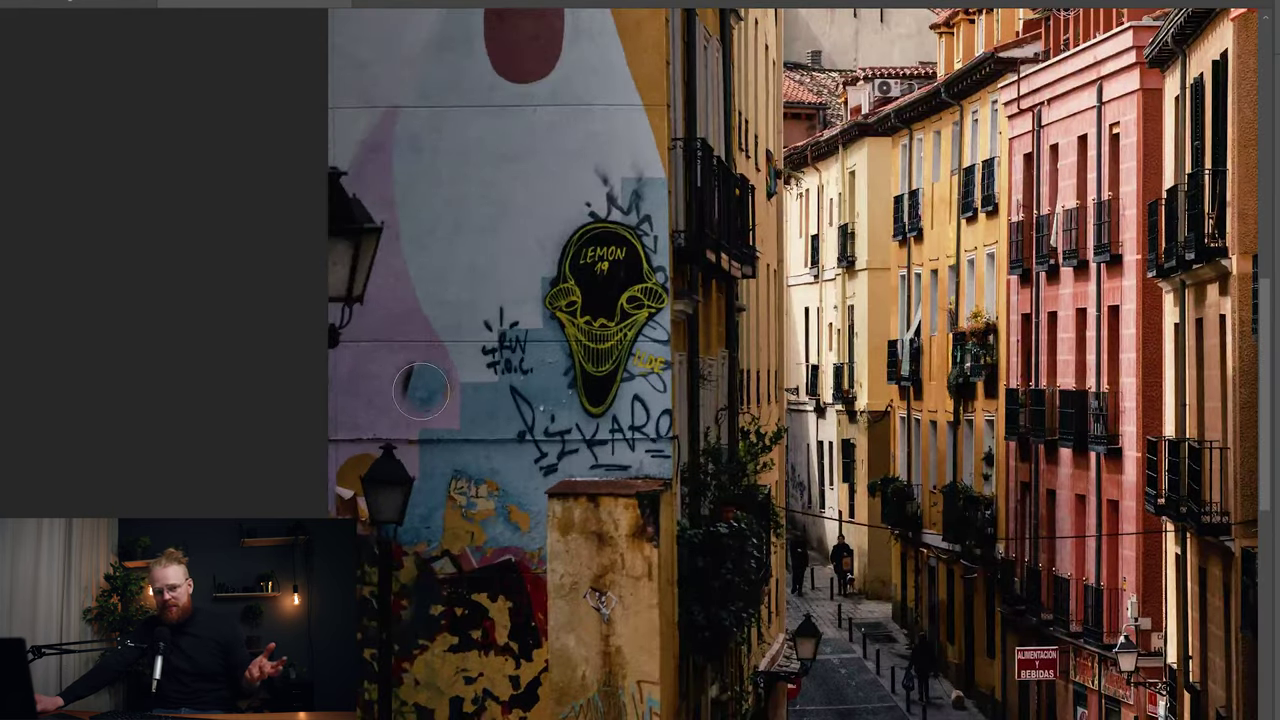
left_click_drag(500, 389, 505, 388)
left_click(515, 218)
key("ctrl+z")
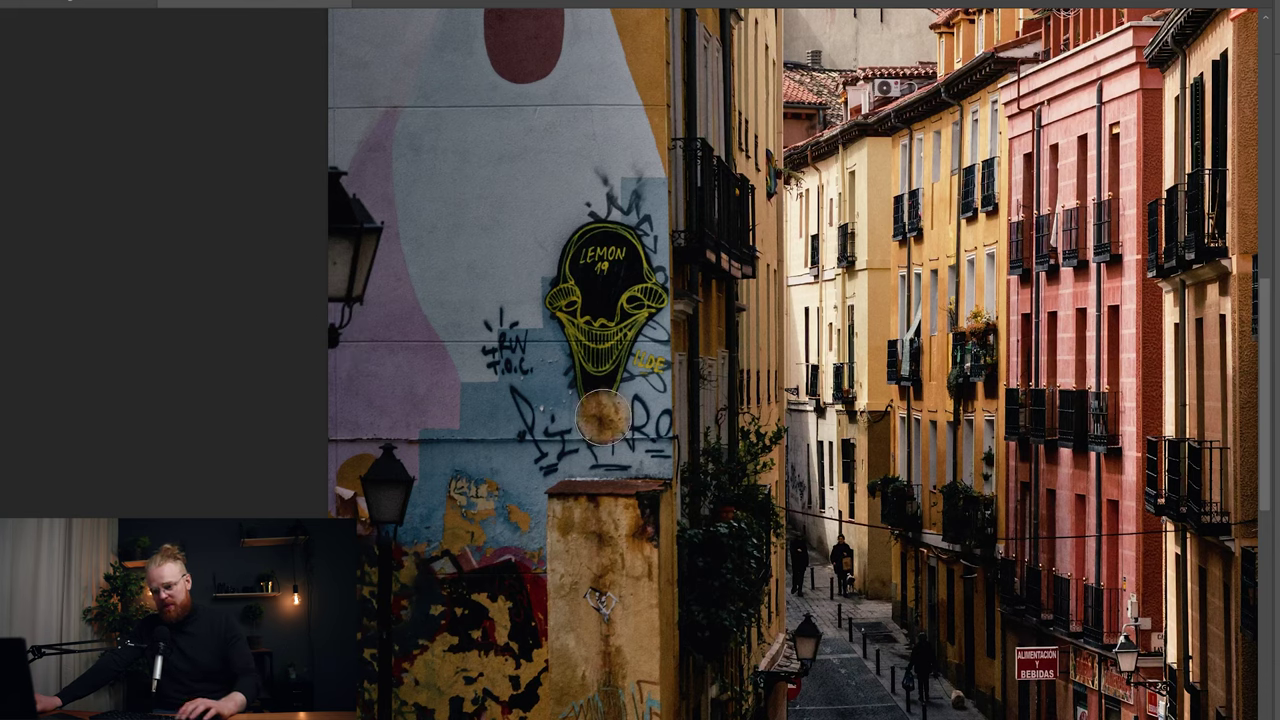
Select the wall lantern at the photo's left edge with the Lasso, and remove it with a Content-Aware fill
key("l")
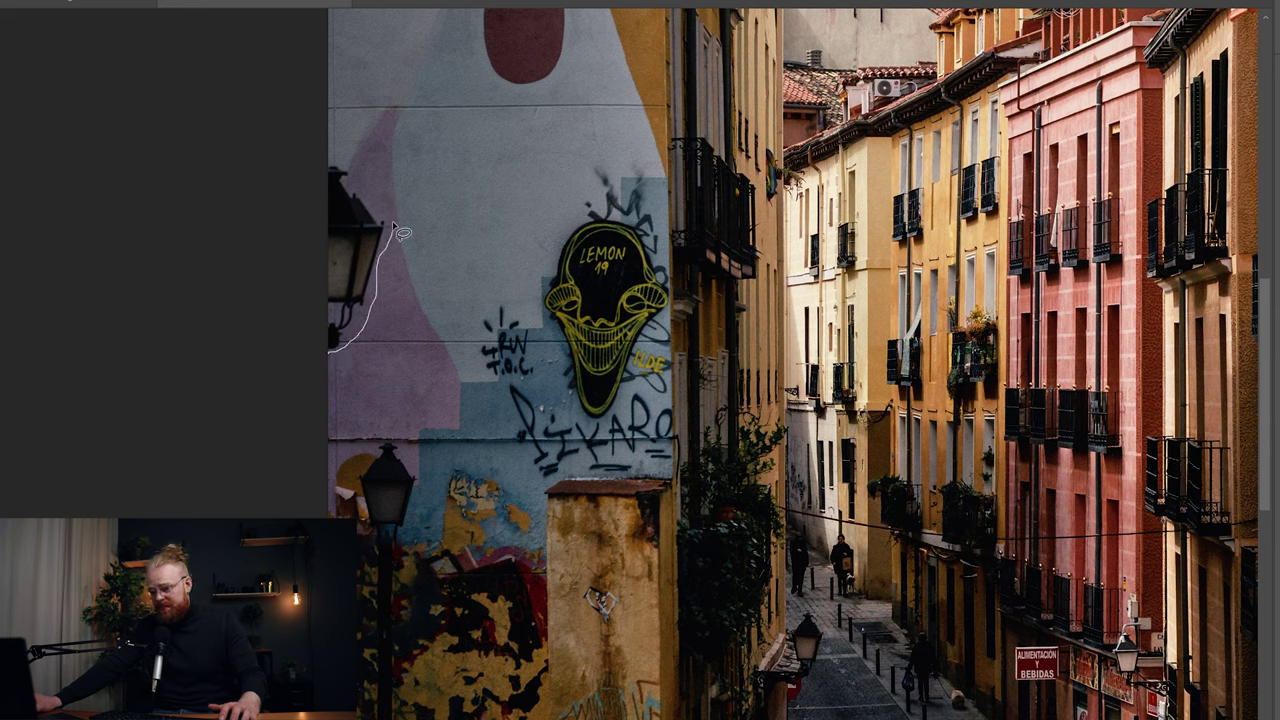
left_click_drag(290, 197, 264, 352)
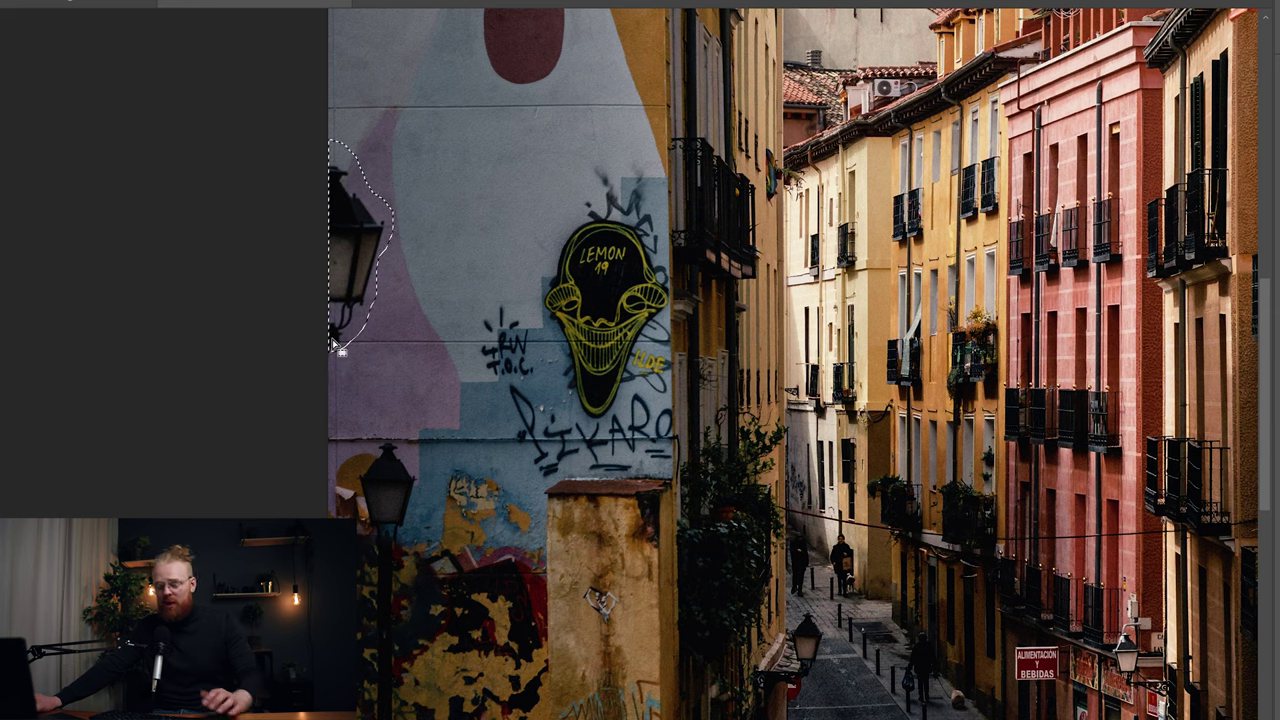
key("shift+BackSpace")
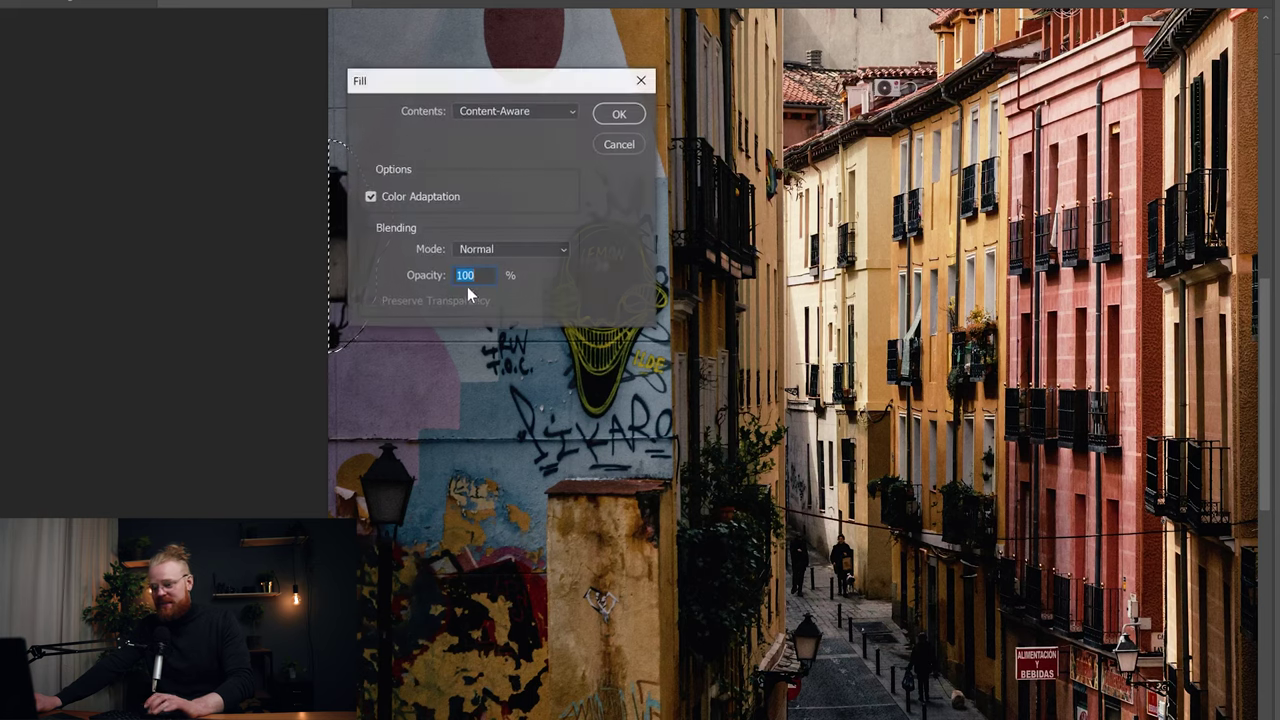
left_click(619, 114)
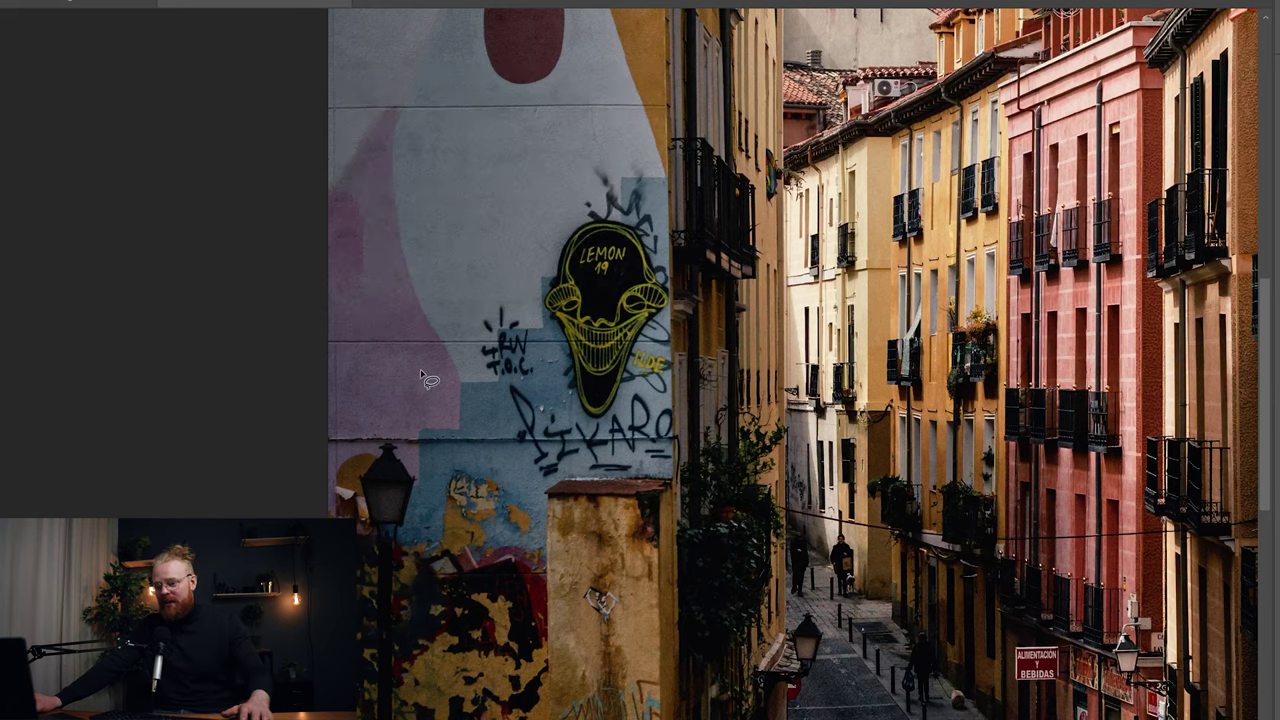
key("j")
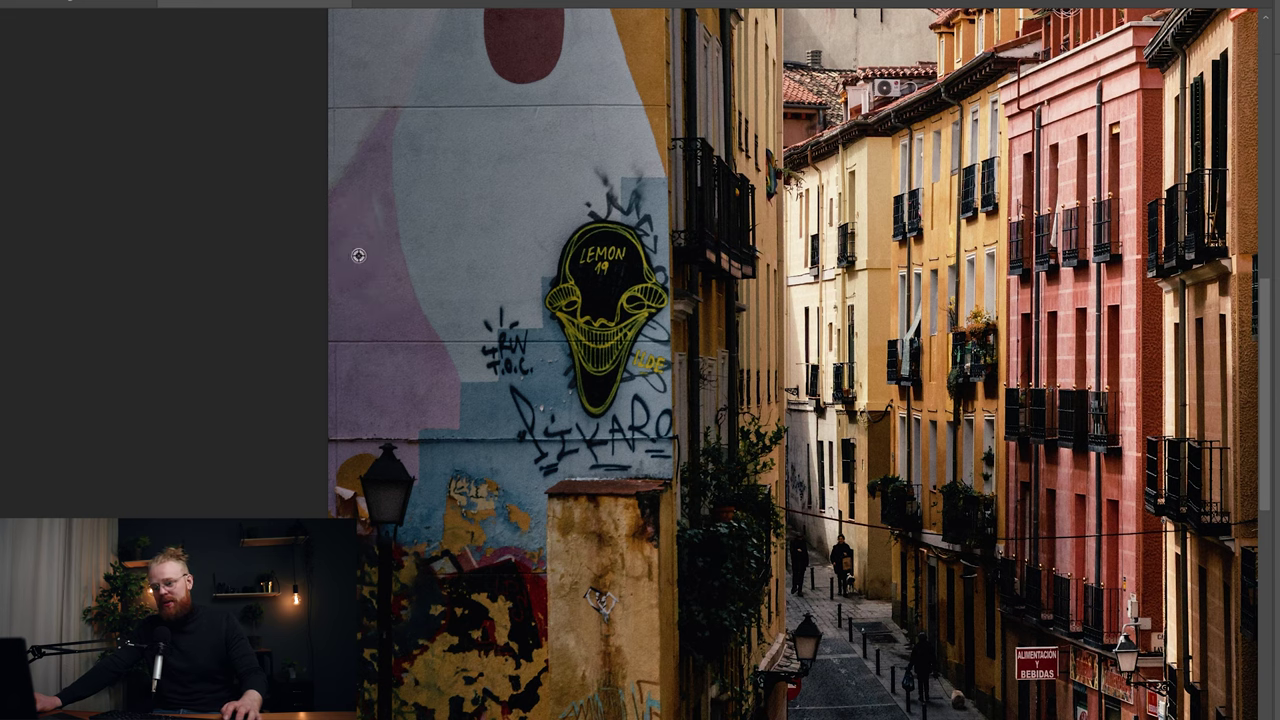
Examine the whole photo and the distant street with its pedestrians, dog and shop signs for remaining distractions
key("ctrl+0")
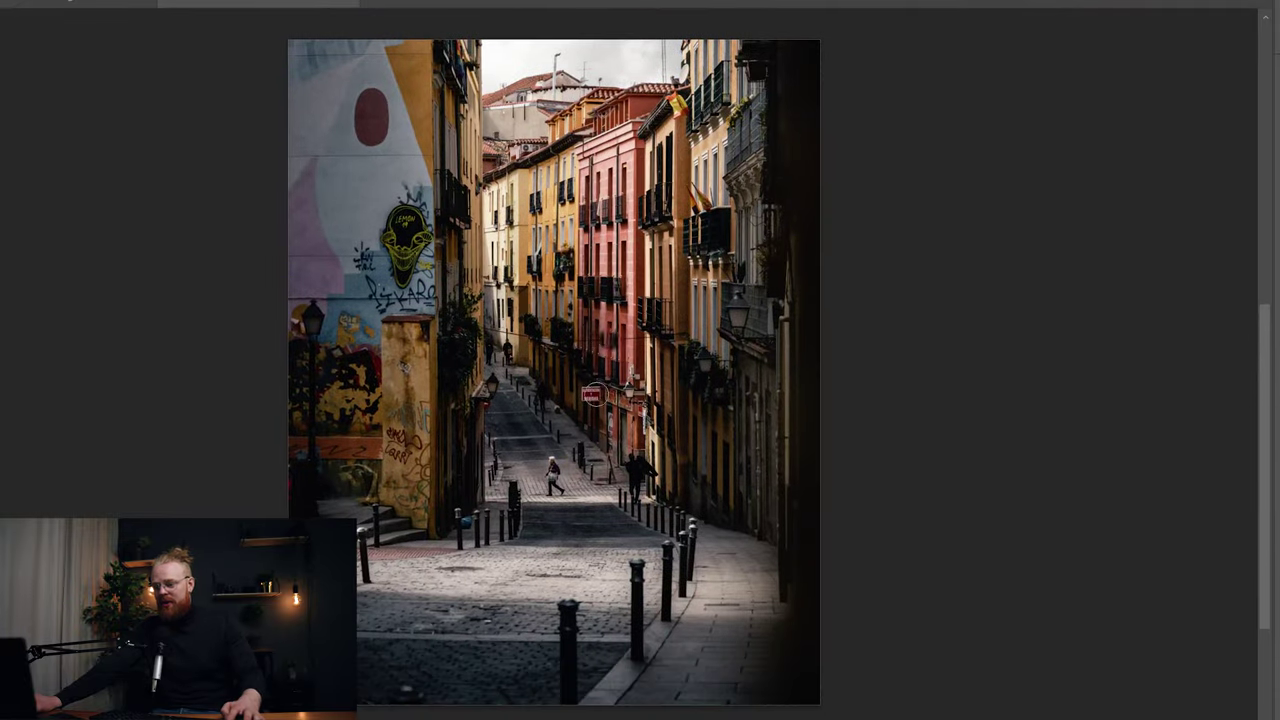
left_click_drag(565, 454, 866, 500)
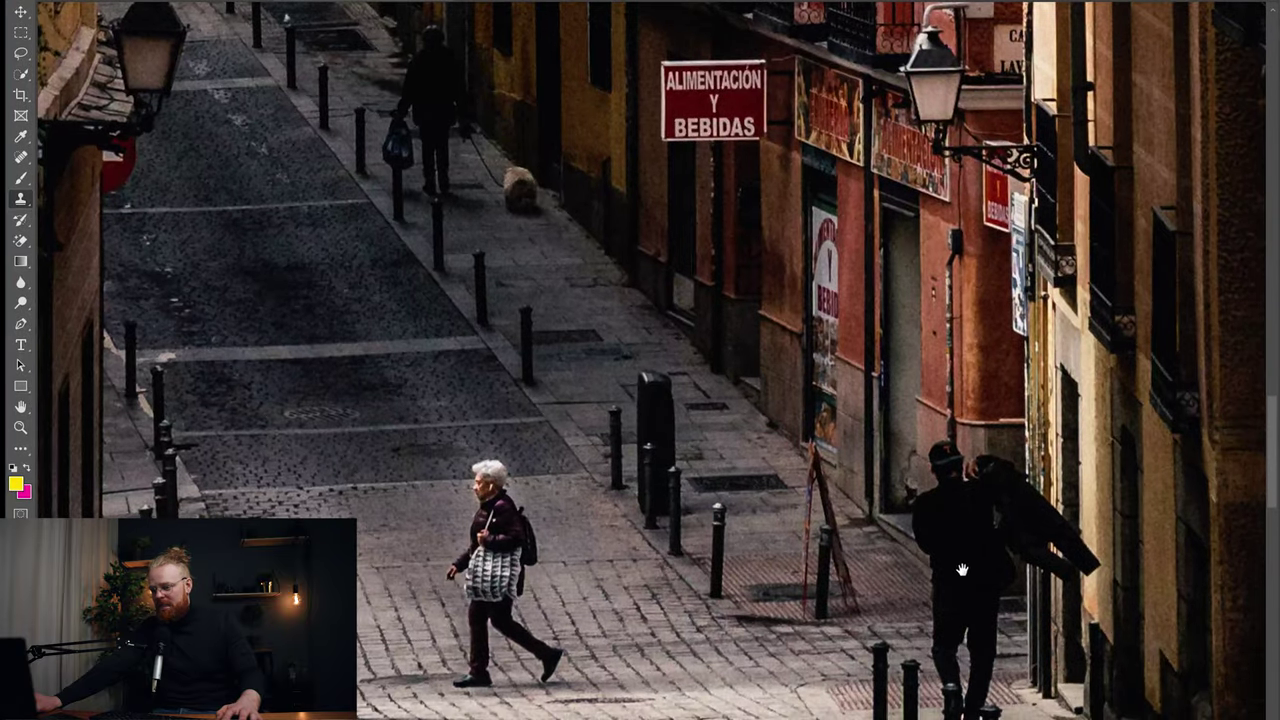
scroll(520, 300, "up", 5)
scroll(520, 300, "left", 2)
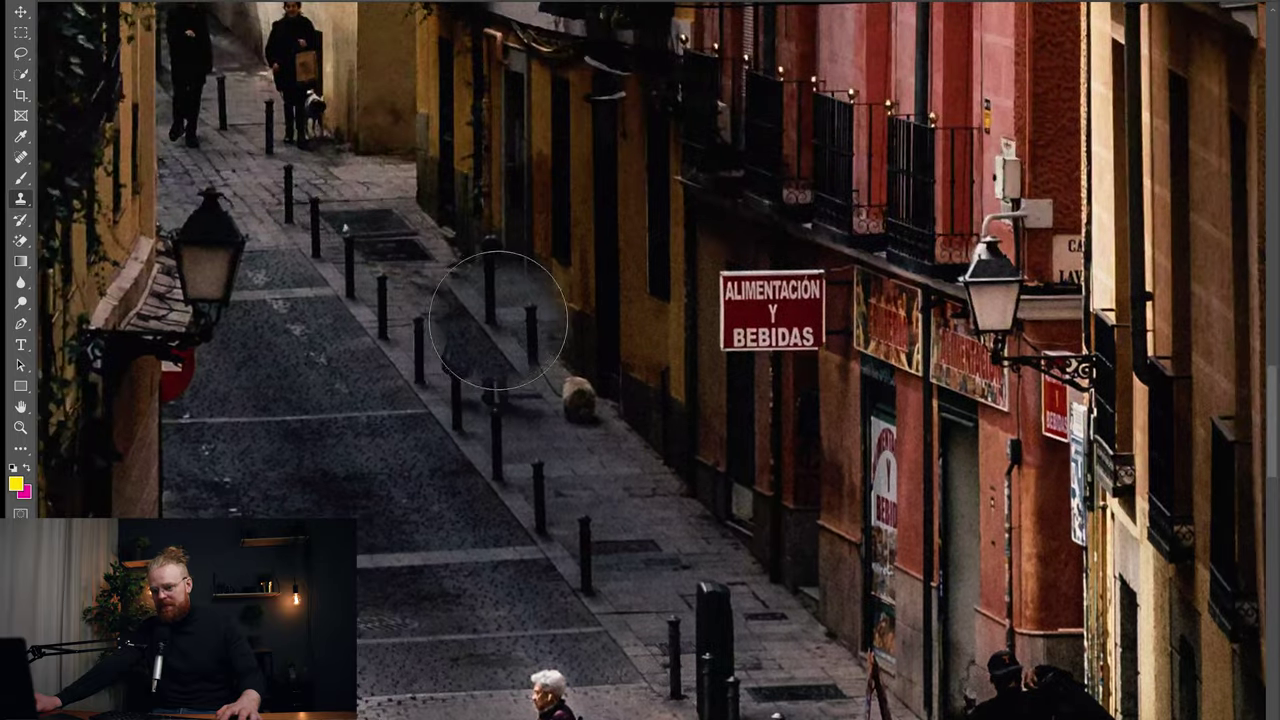
left_click_drag(391, 290, 460, 436)
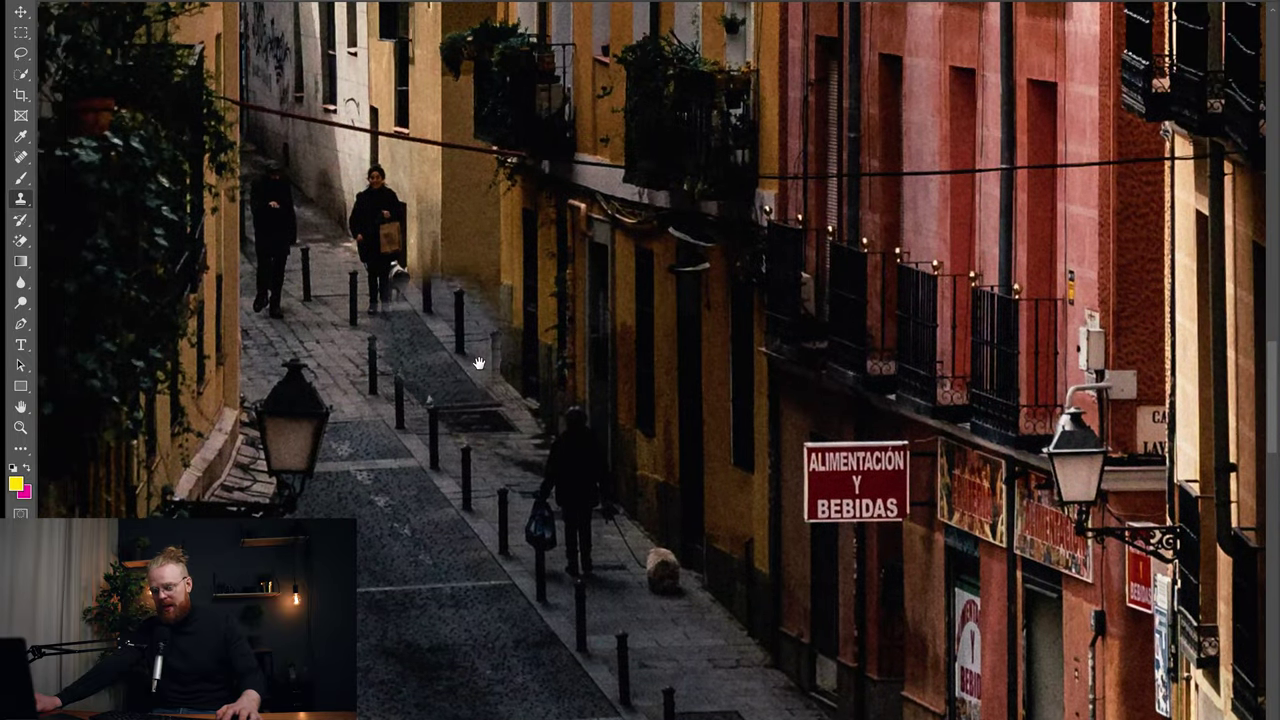
key("ctrl+minus")
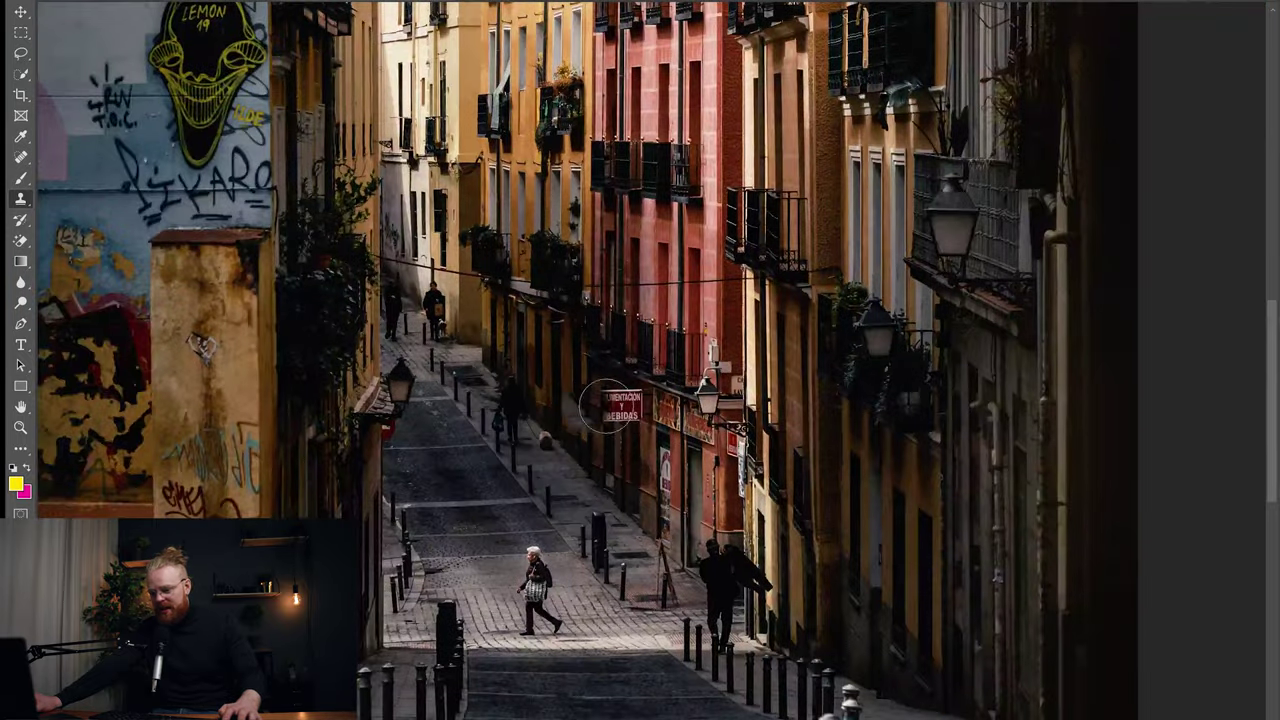
key("ctrl+minus")
scroll(575, 470, "up", 2)
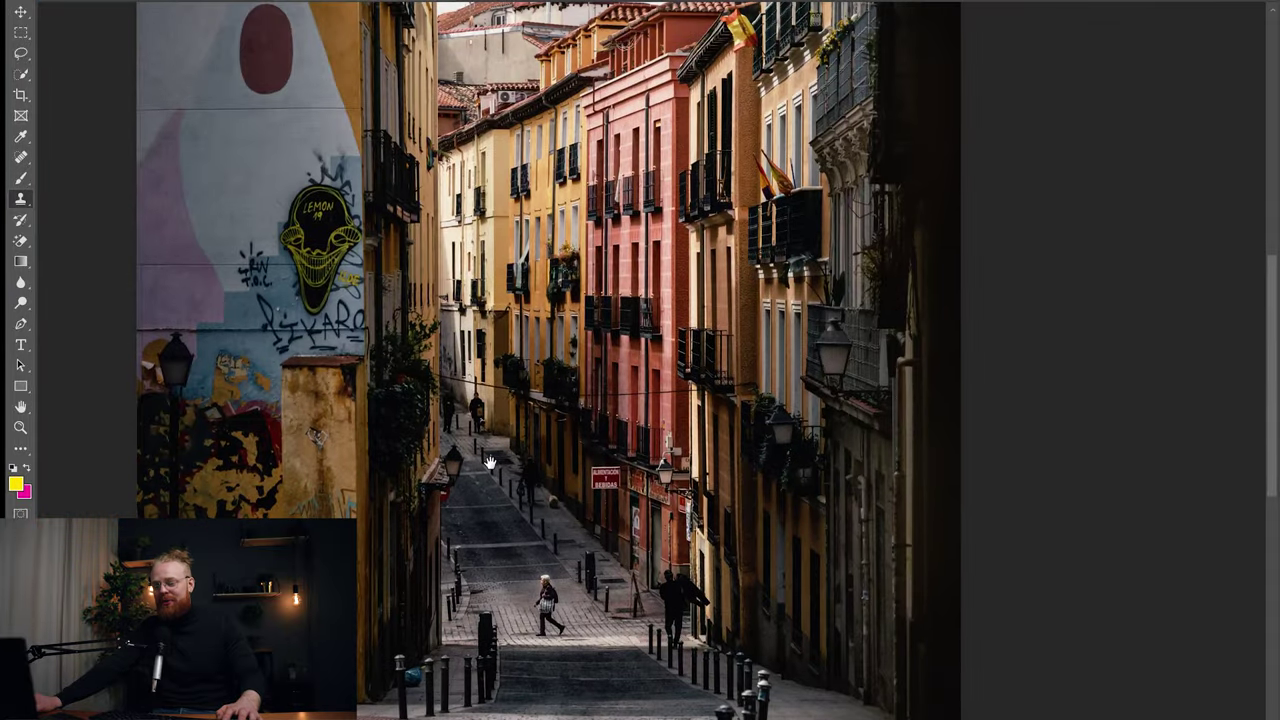
Outline the blue rubbish bag between the bollards with the Lasso, and remove it with a Content-Aware fill
left_click_drag(491, 463, 460, 348)
key("ctrl+plus")
key("ctrl+plus")
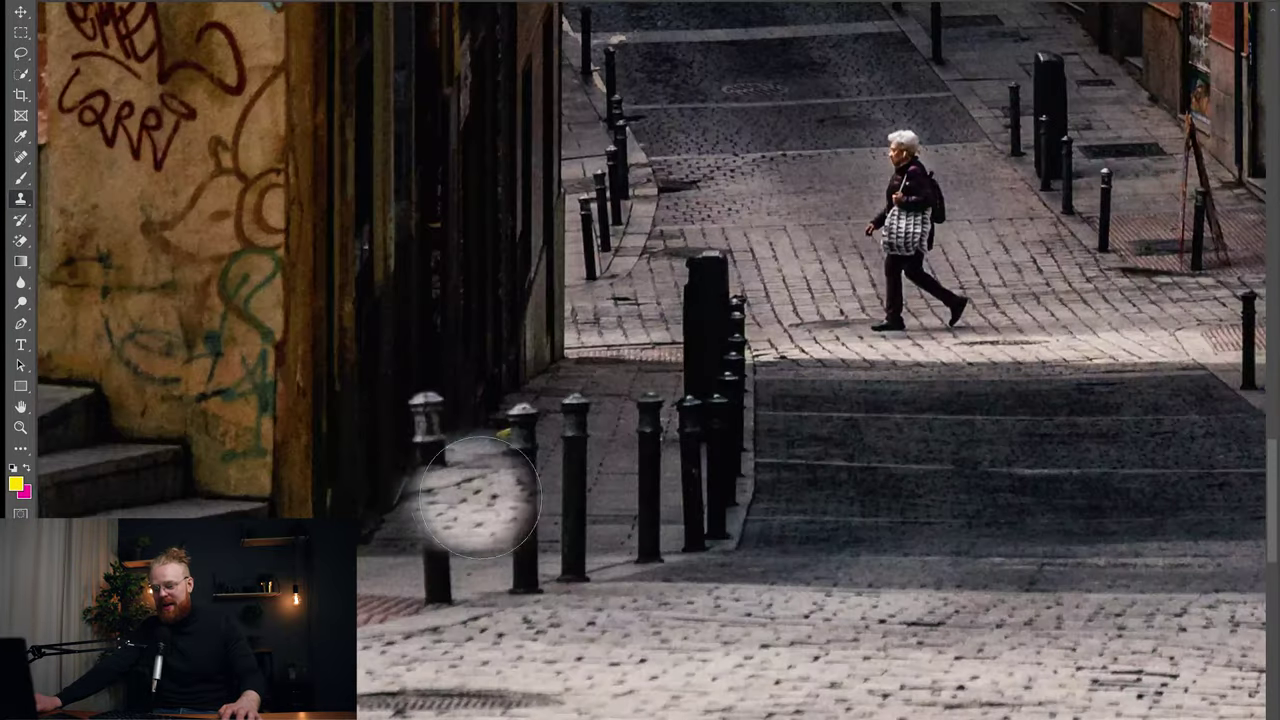
key("alt+l")
key("Escape")
key("l")
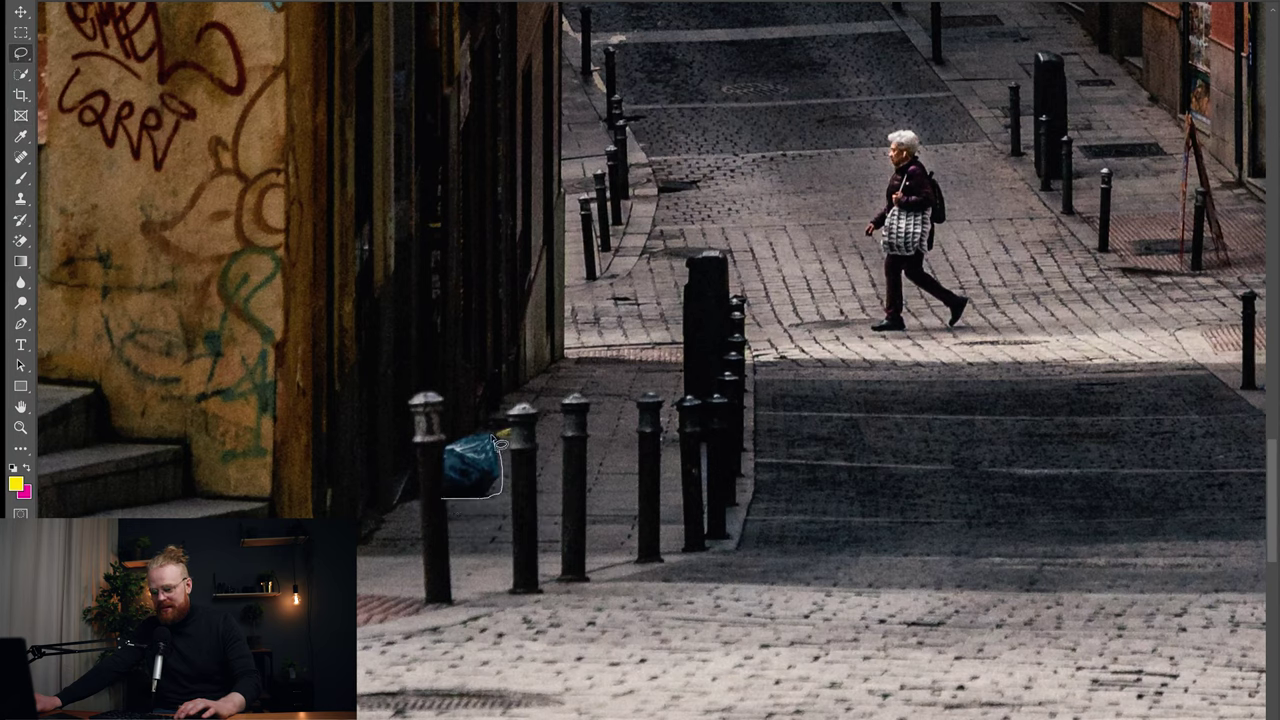
left_click_drag(457, 437, 440, 490)
key("shift+F5")
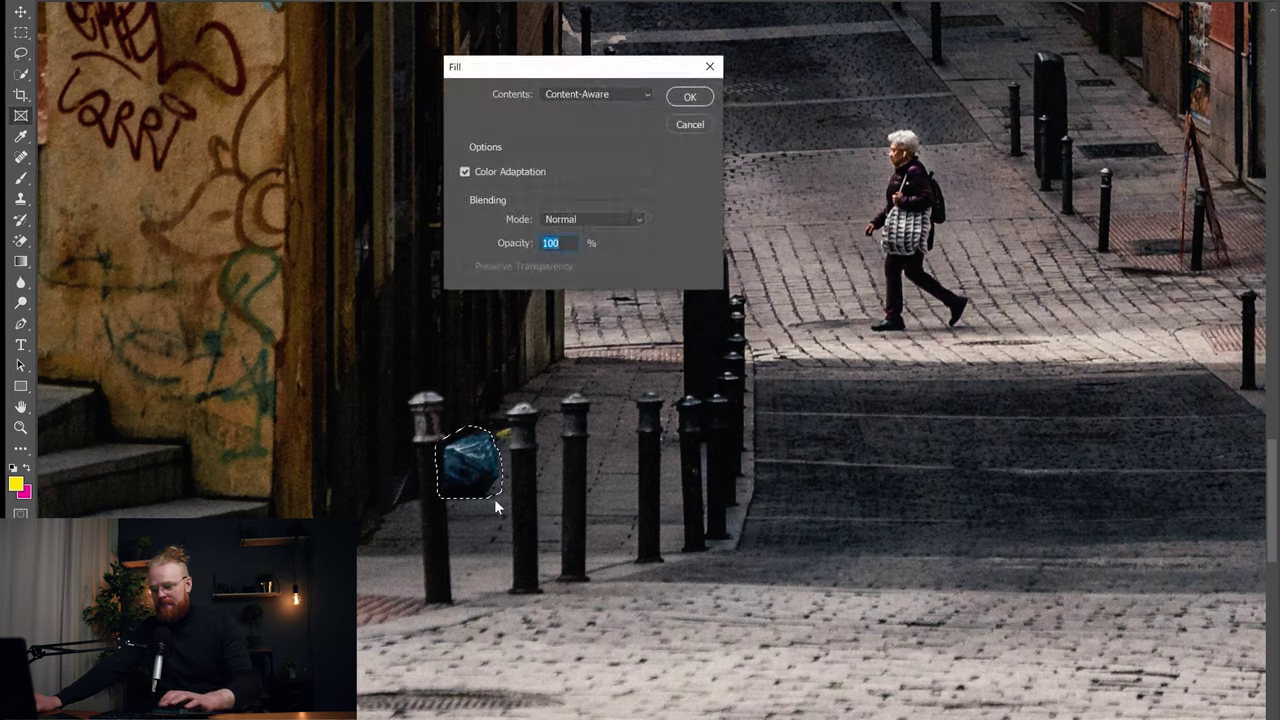
key("Return")
scroll(618, 441, "down", 6)
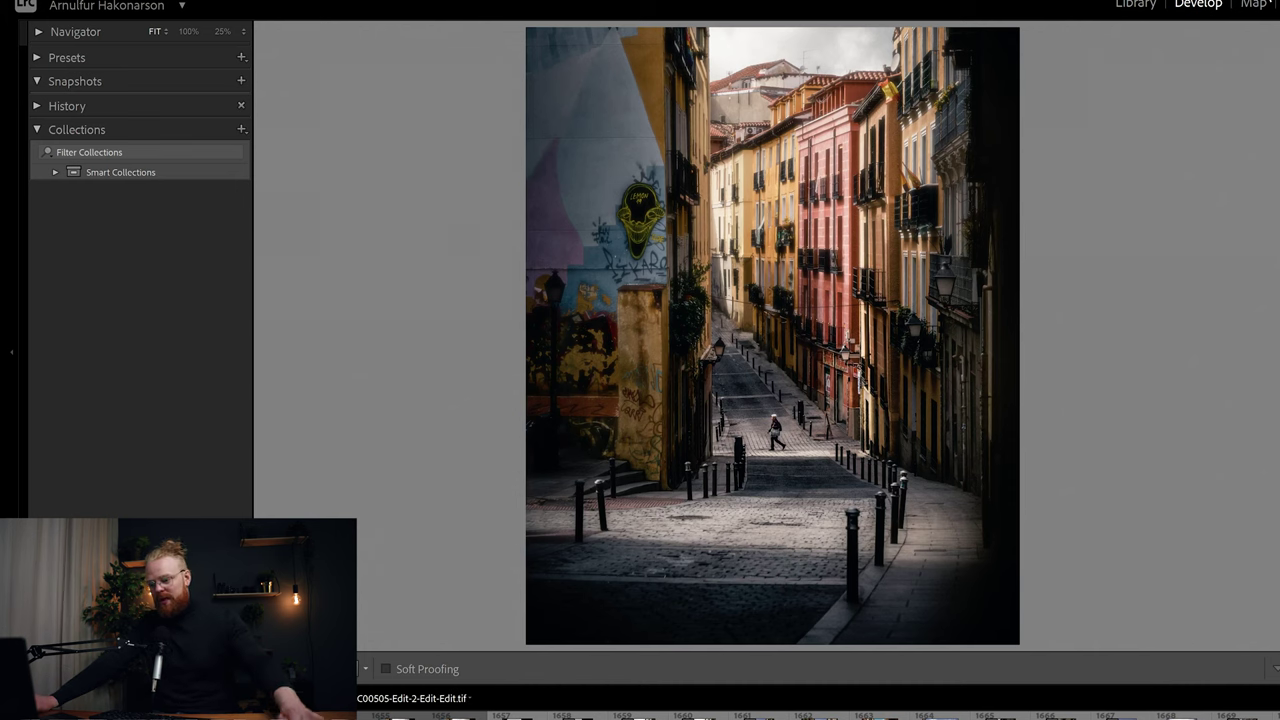
In Lightroom Classic, compare the finished TIFF with the ARW version, and inspect the ARW's street and rooftops at 66.7% zoom
key("Left")
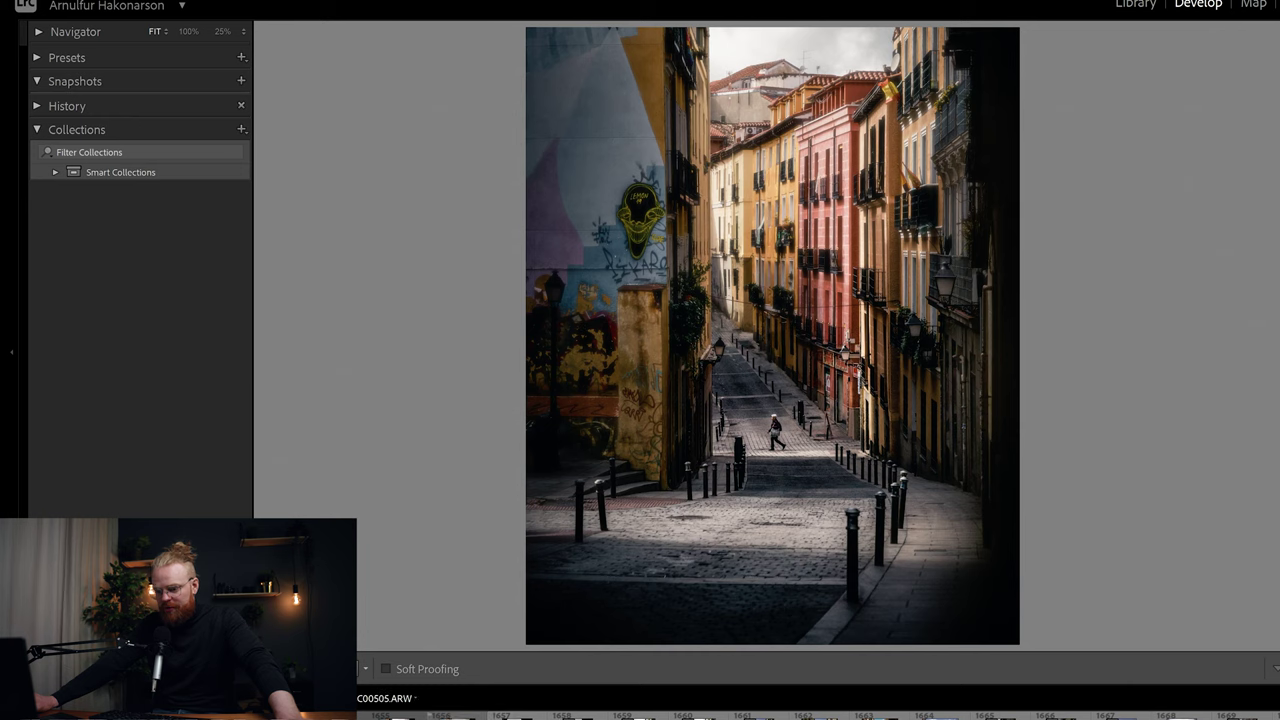
key("Right")
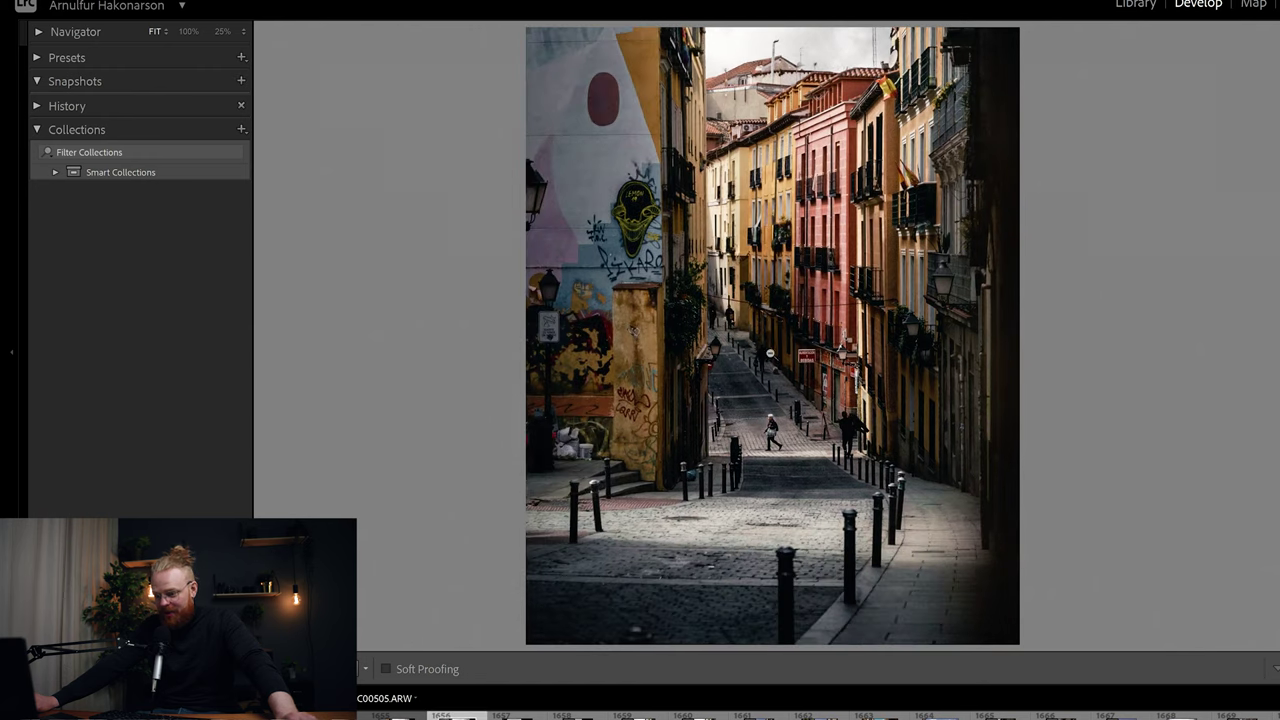
left_click(244, 31)
left_click(203, 130)
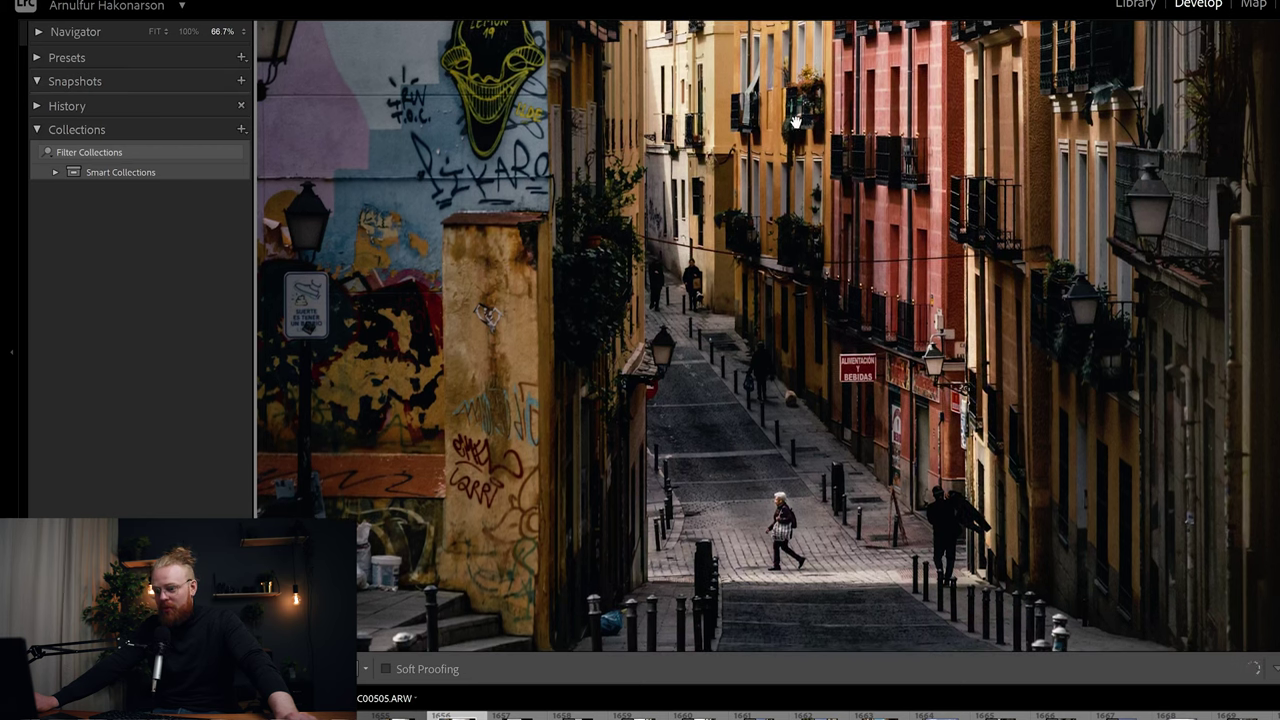
left_click(815, 135)
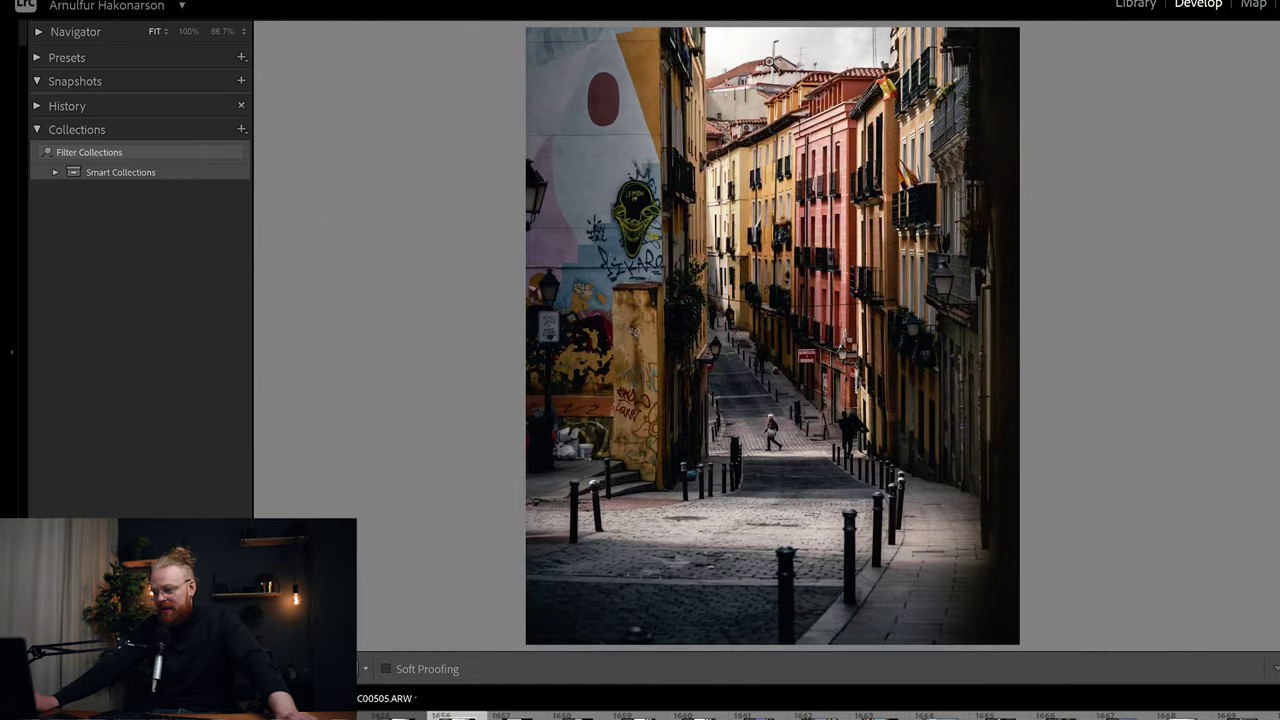
left_click(775, 52)
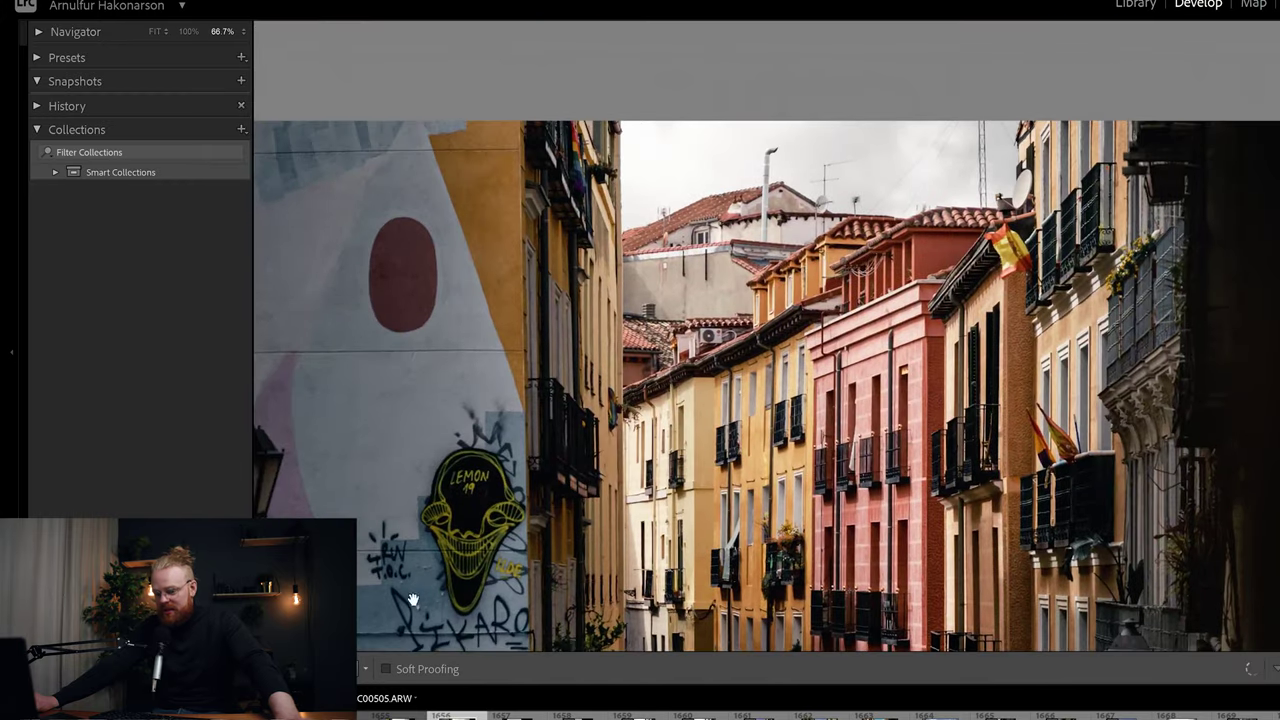
key("z")
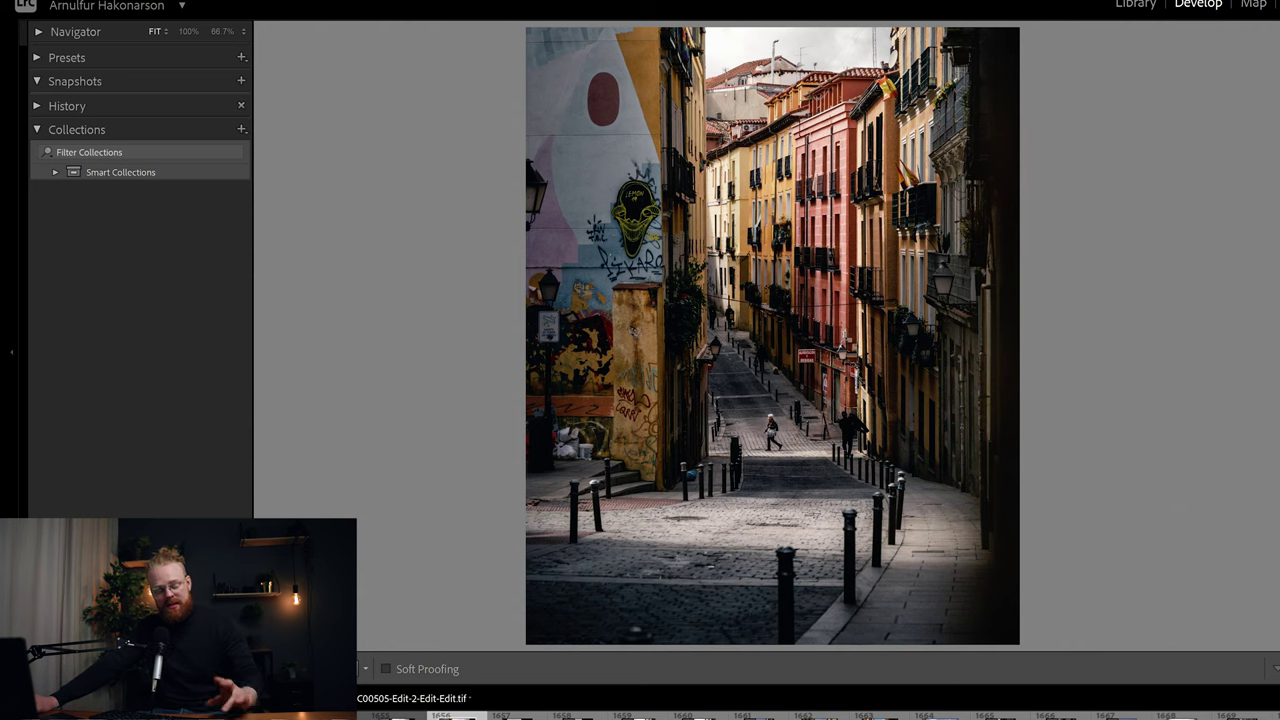
Return to the finished TIFF and inspect the cleaned-up street around the walking woman at 66.7% zoom
key("Right")
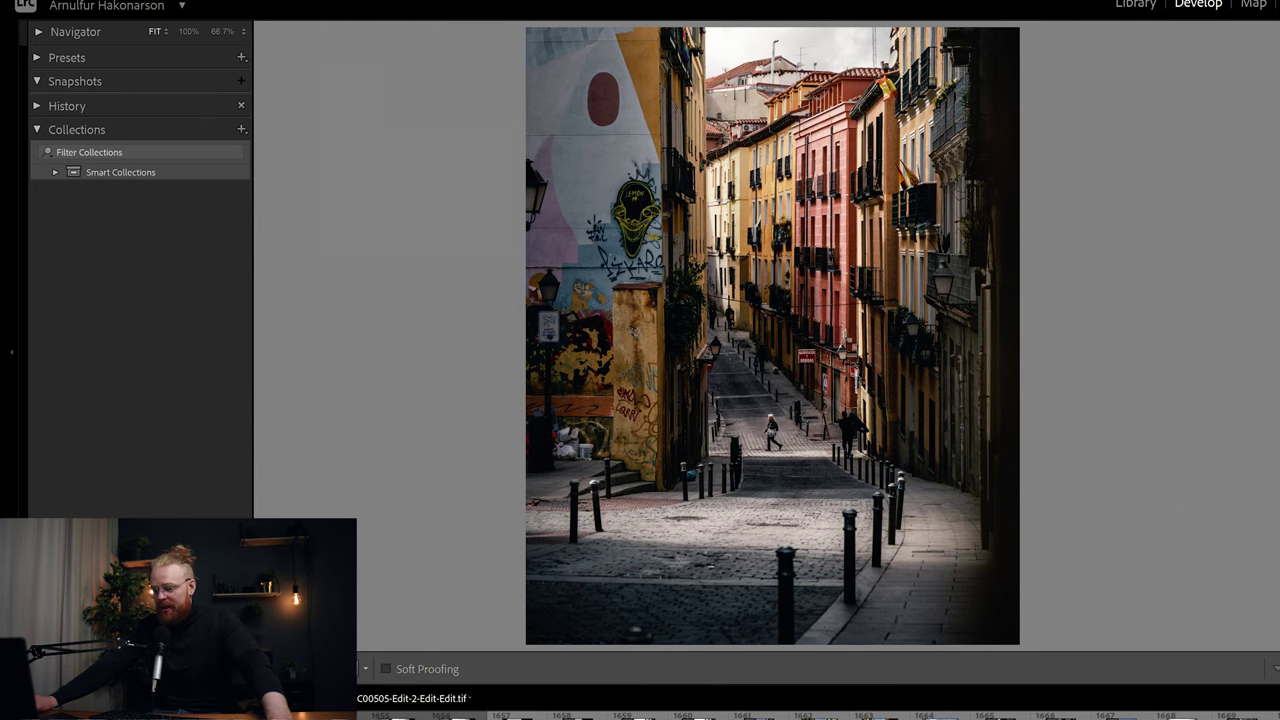
key("Right")
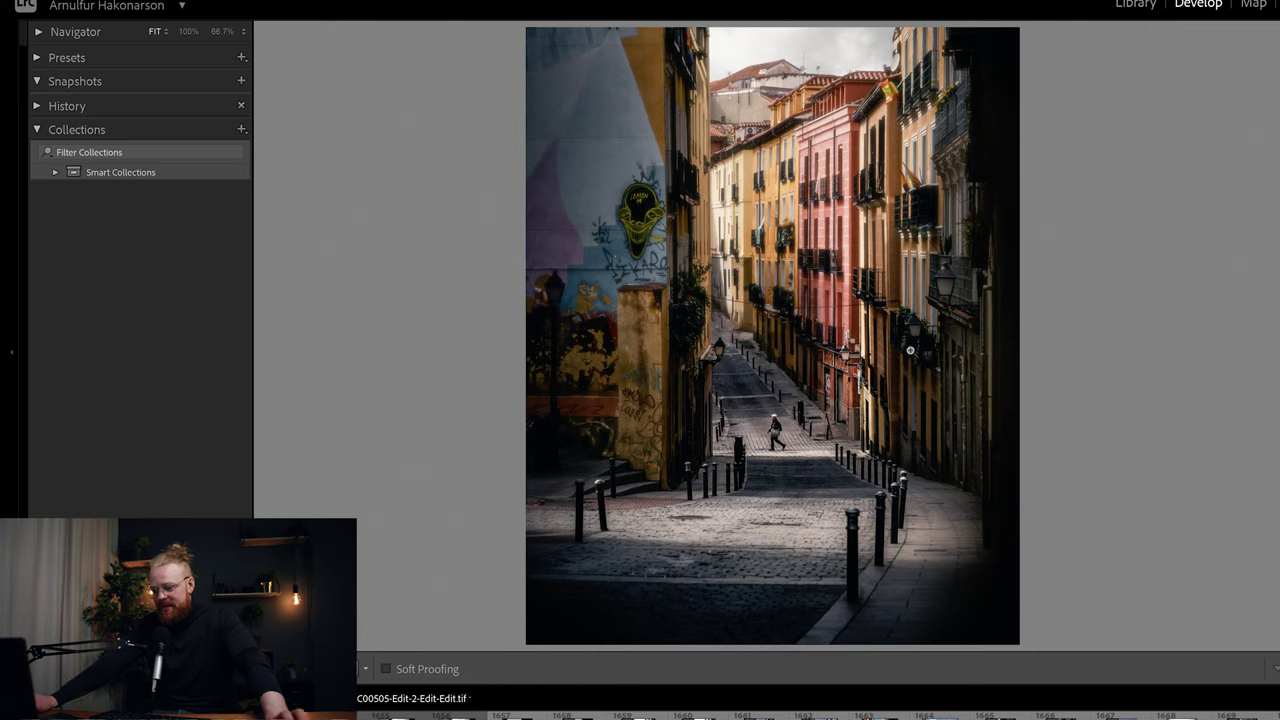
left_click(765, 341)
left_click_drag(765, 341, 660, 140)
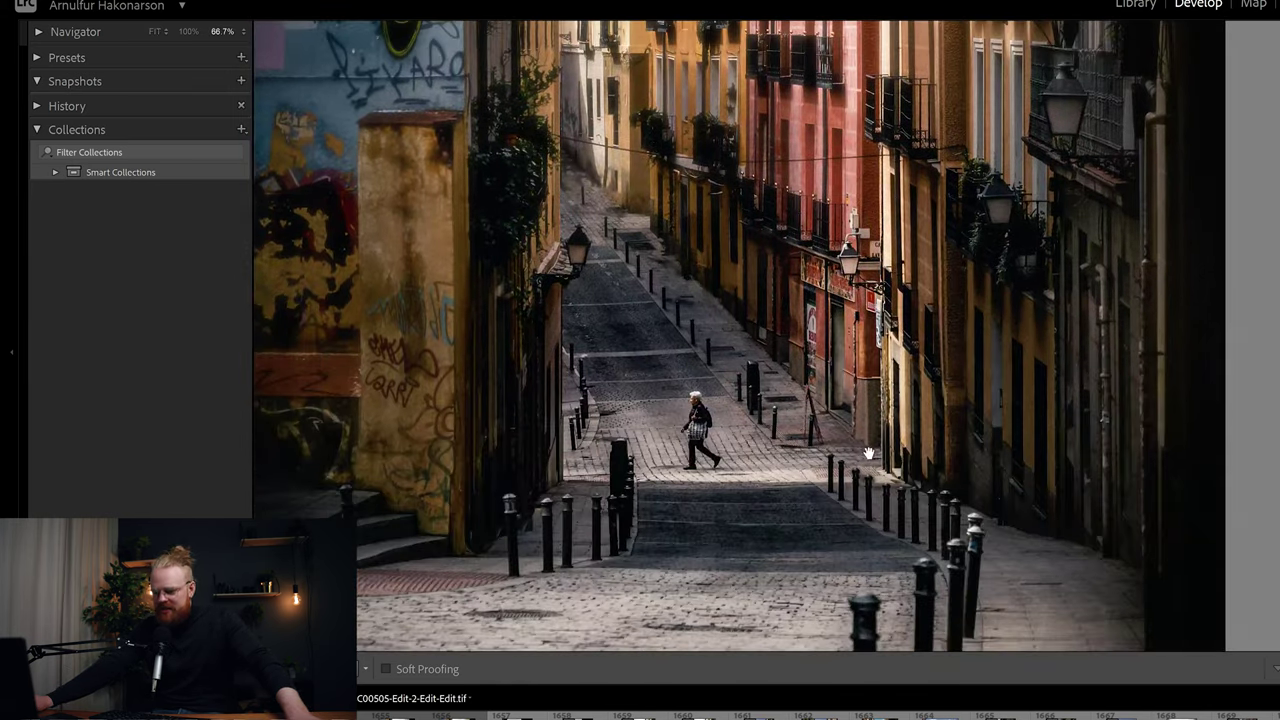
left_click(797, 371)
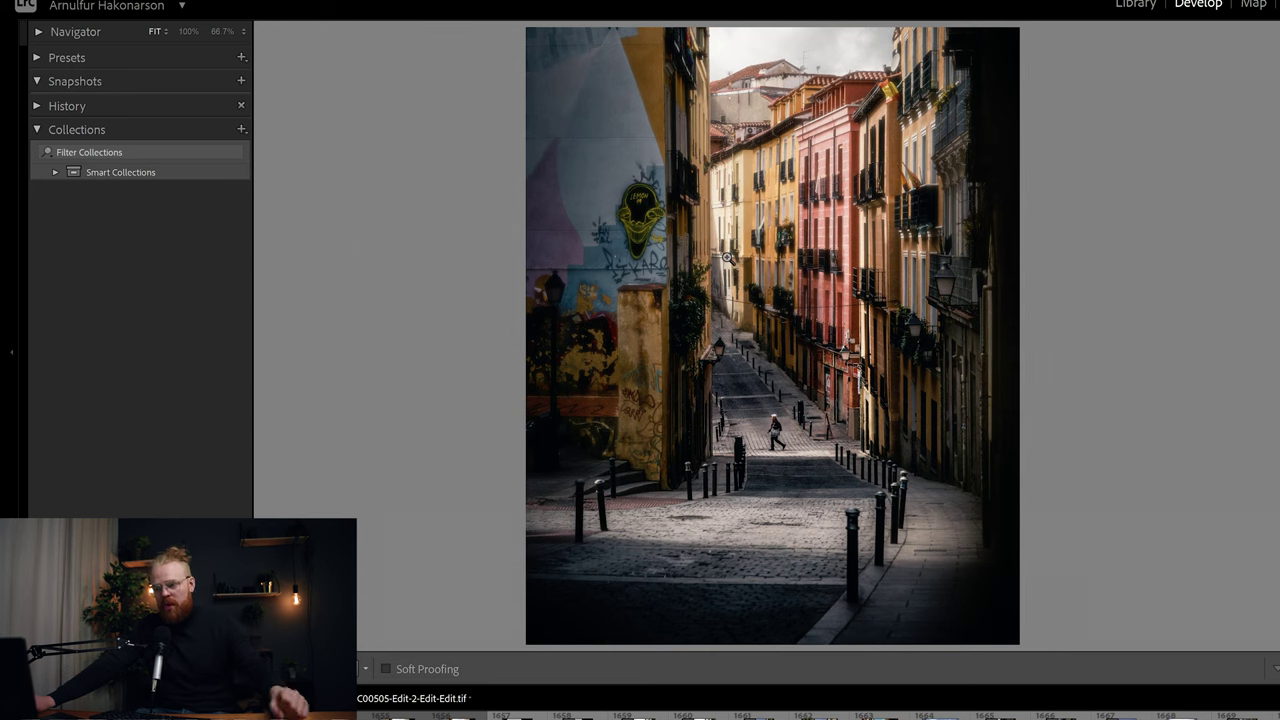
Inspect the finished TIFF at 66.7% zoom, from the rooftops and facades down to the walking woman and the foreground bollards
left_click(671, 166)
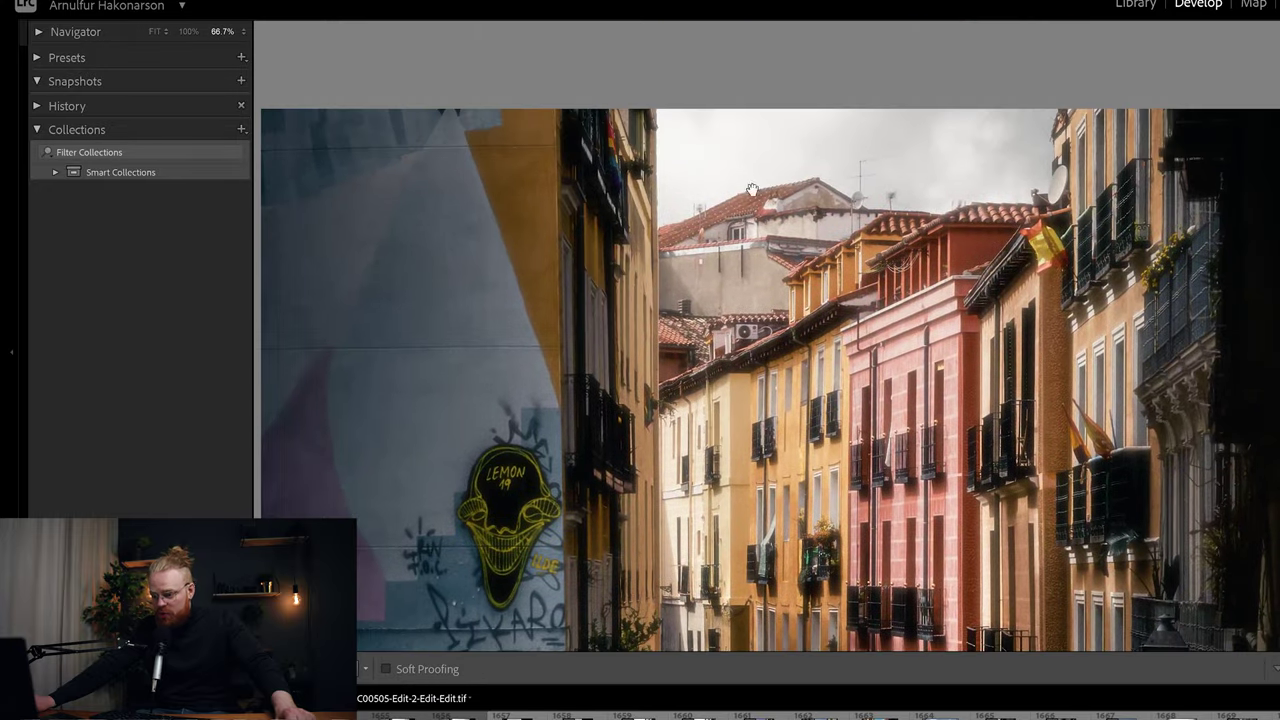
left_click_drag(906, 443, 898, 270)
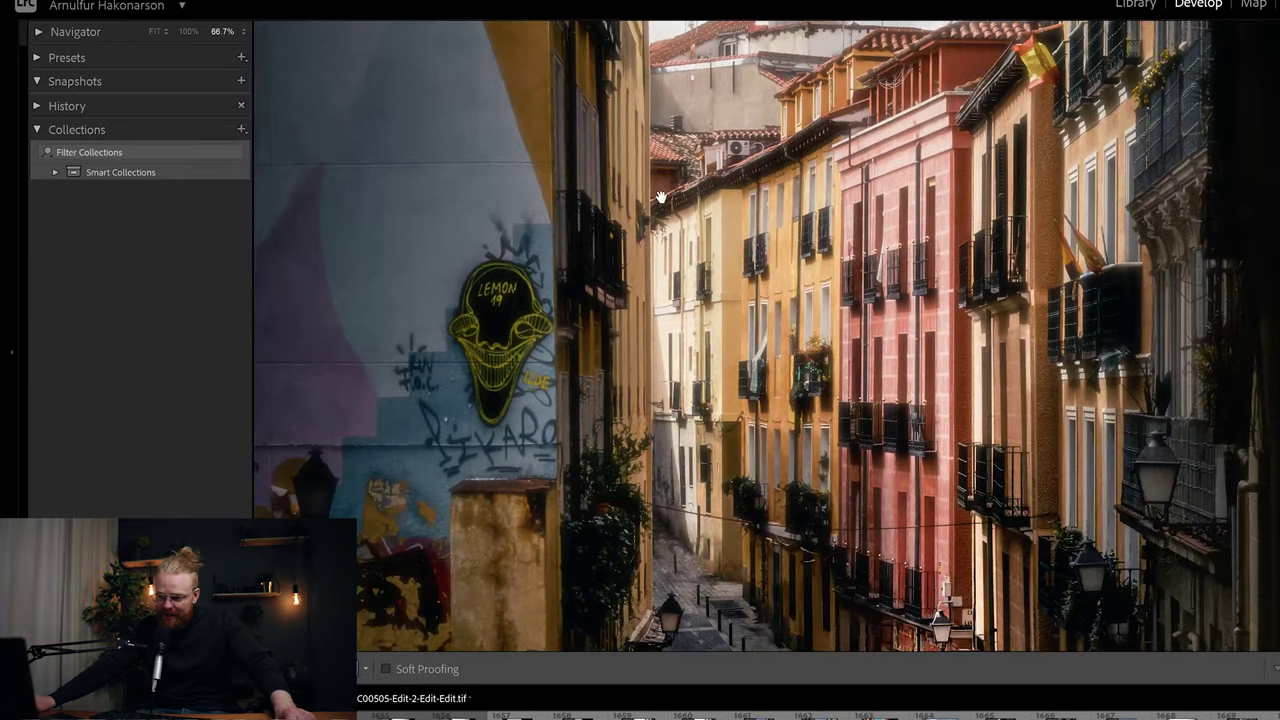
left_click_drag(820, 380, 745, 150)
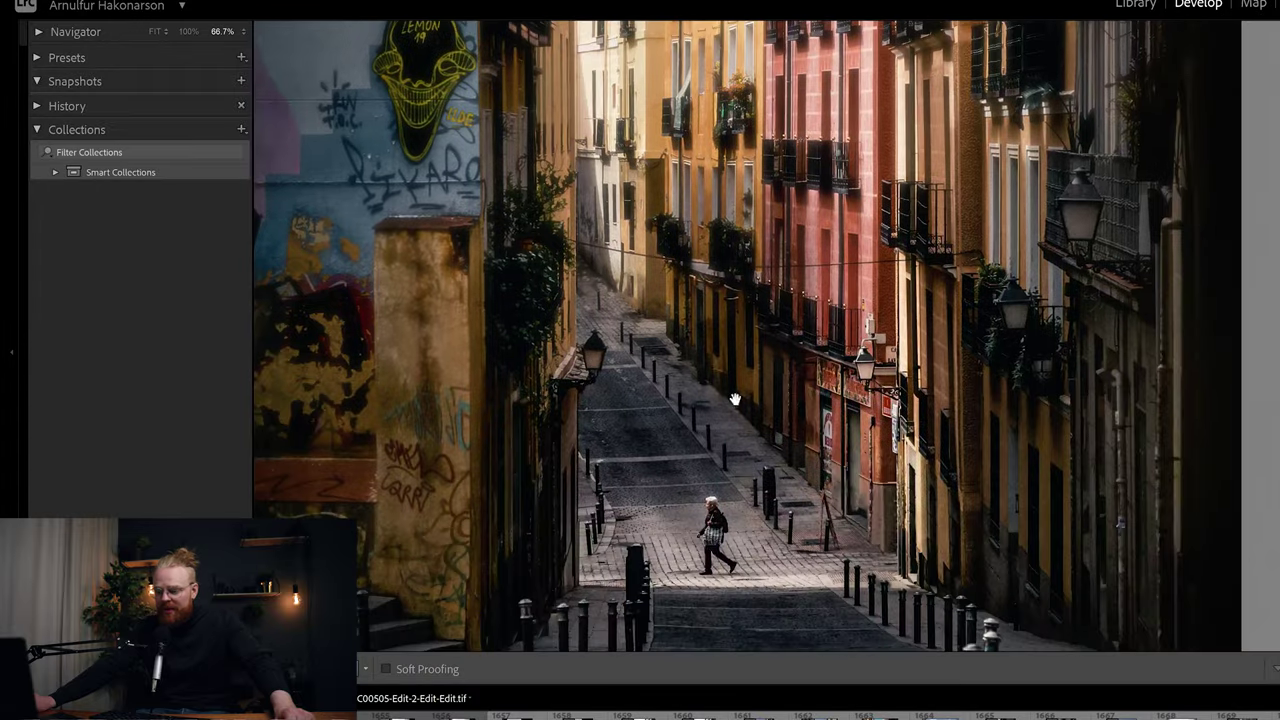
left_click_drag(768, 481, 720, 283)
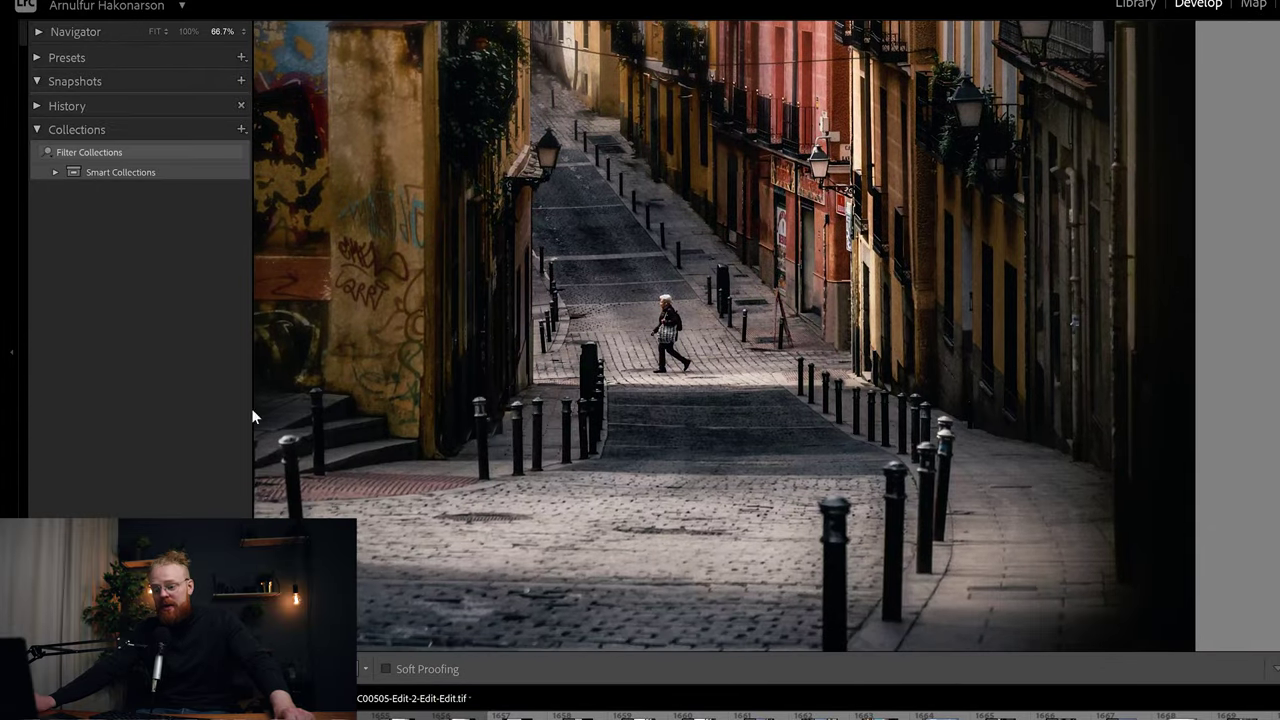
left_click_drag(524, 424, 747, 348)
left_click(747, 348)
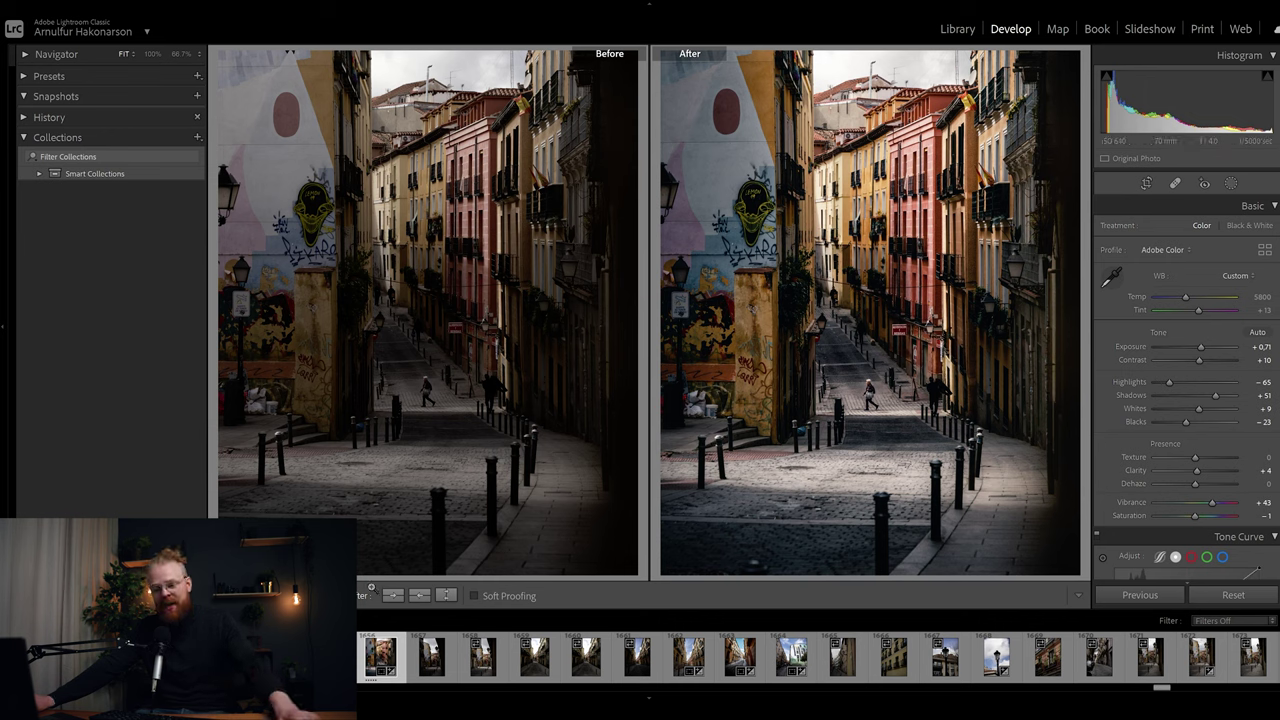
Return from the Before/After view to the single view of the finished TIFF, and alternate it with the ARW version at Fit zoom
key("ctrl+shift+r")
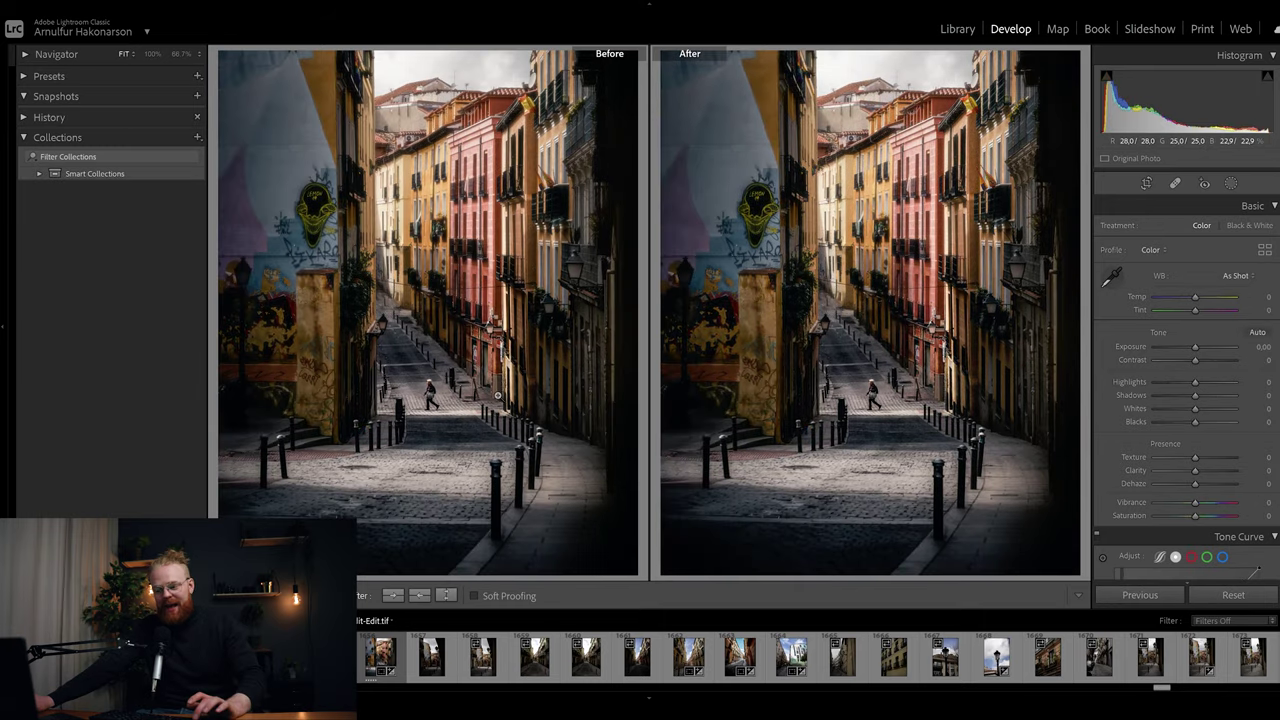
key("y")
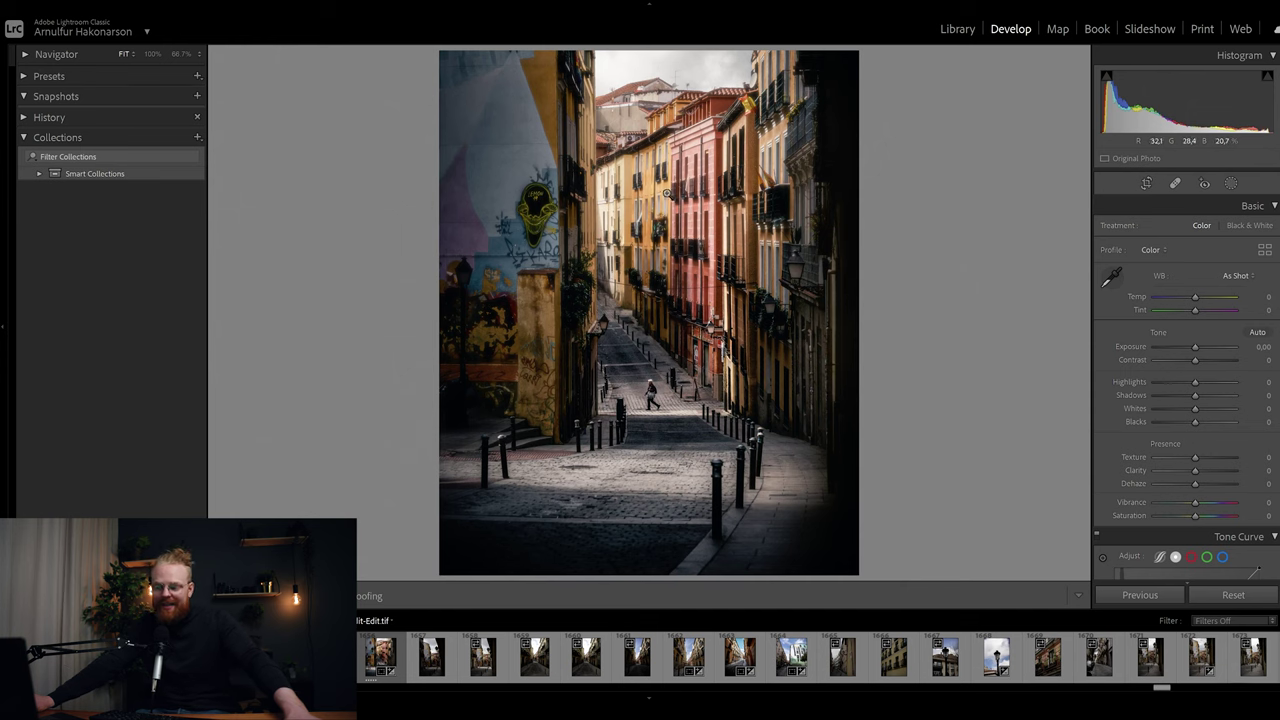
left_click(388, 667)
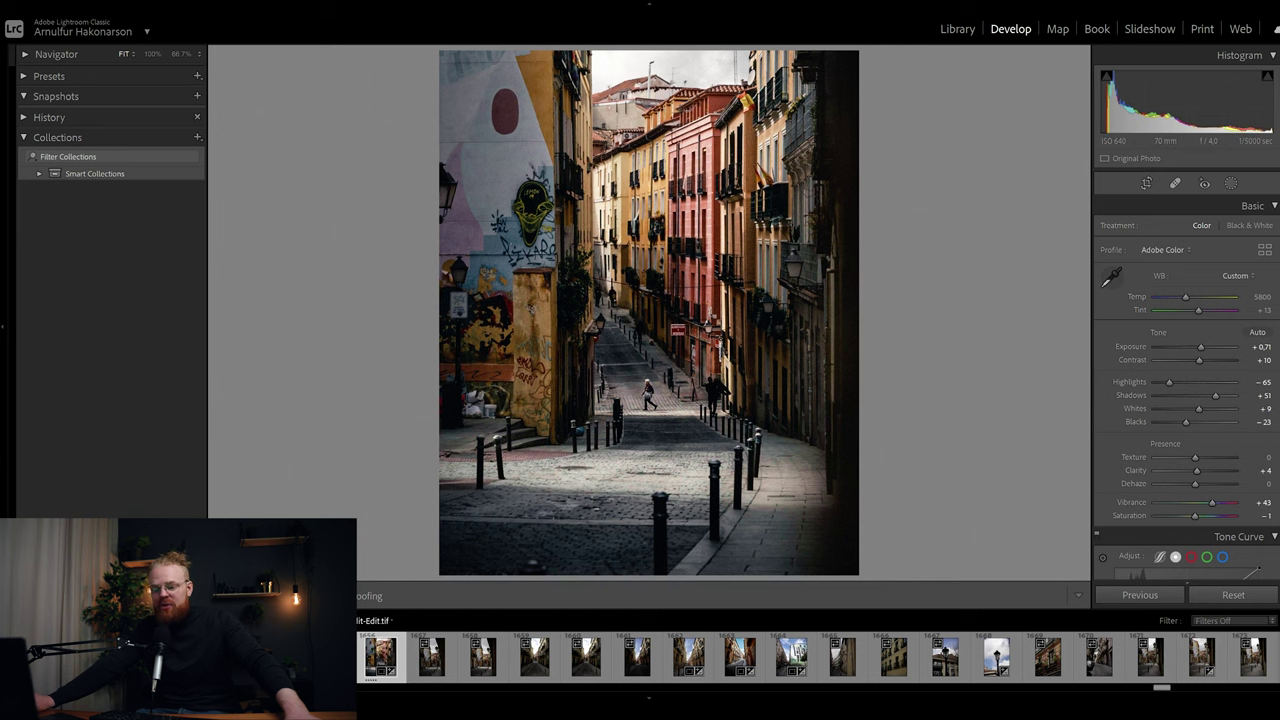
key("ctrl+shift+r")
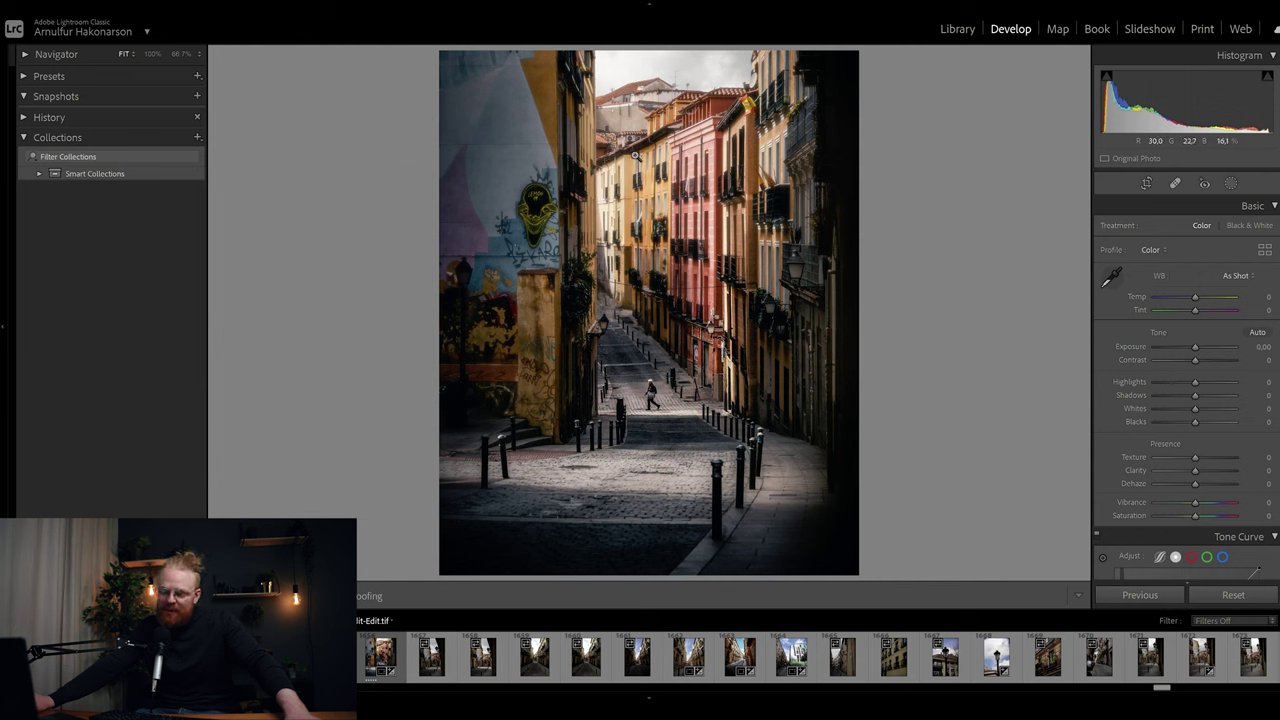
key("ctrl+z")
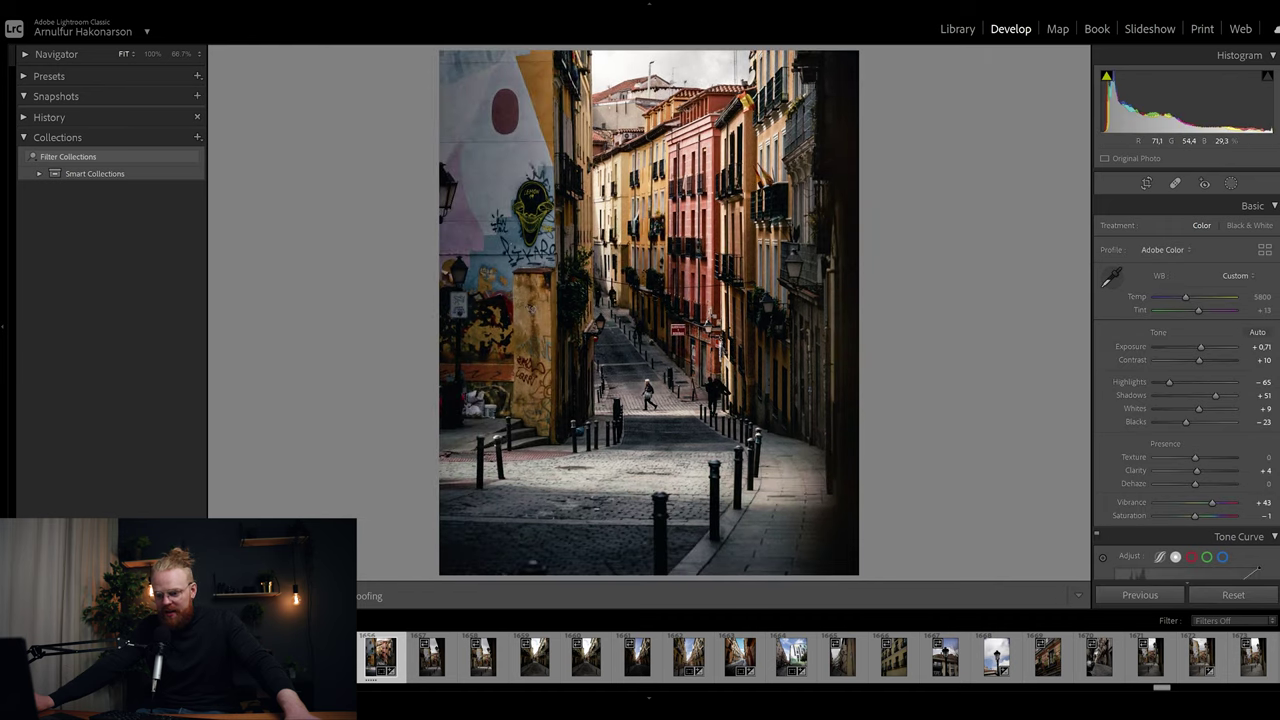
key("ctrl+shift+r")
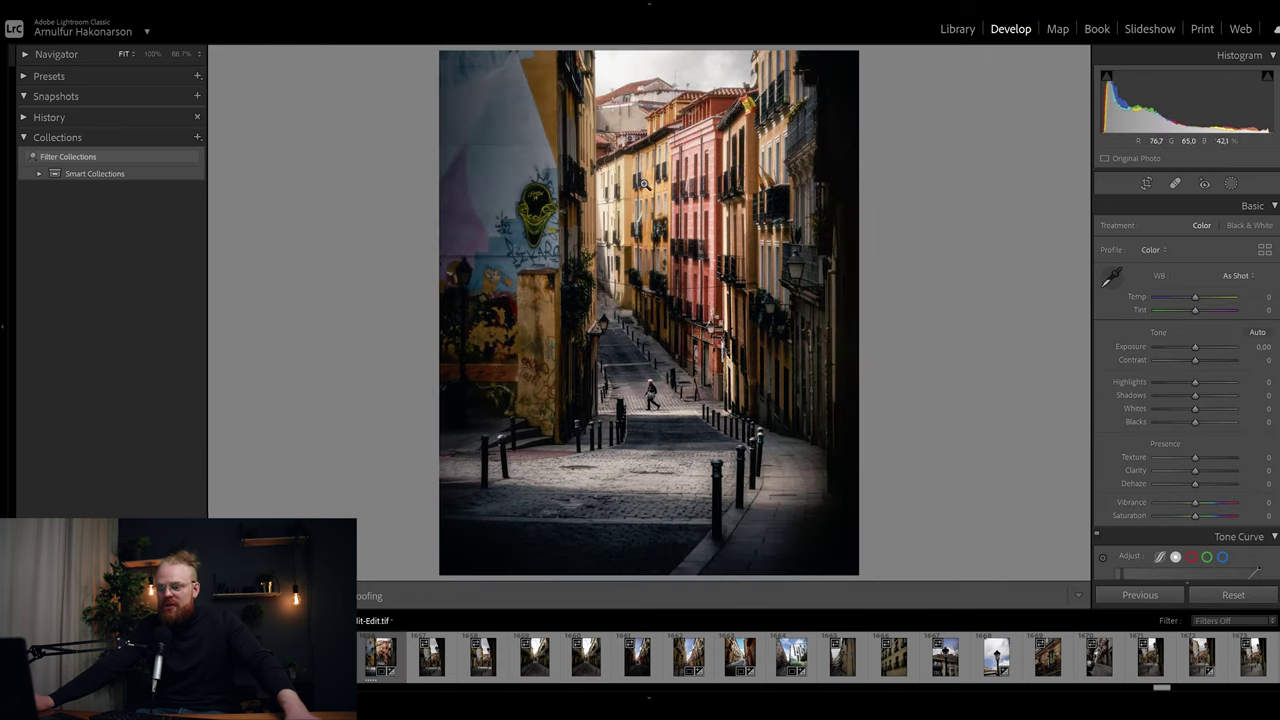